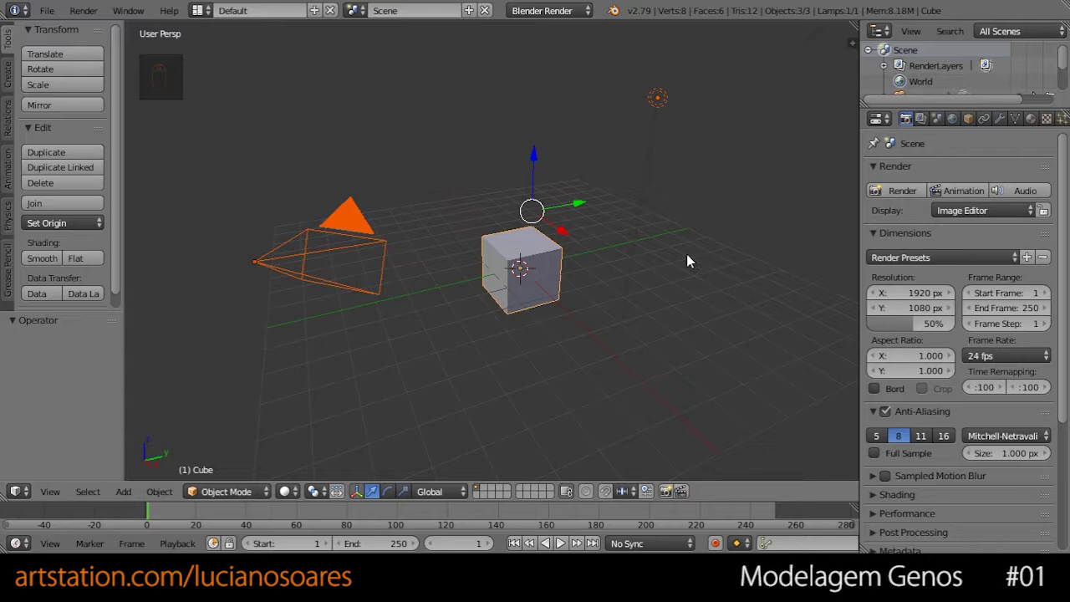
- Delete all the default objects (cube, camera and lamp) from the scene
{"action": "key", "text": "a"}
{"action": "key", "text": "a"}
{"action": "key", "text": "x"}
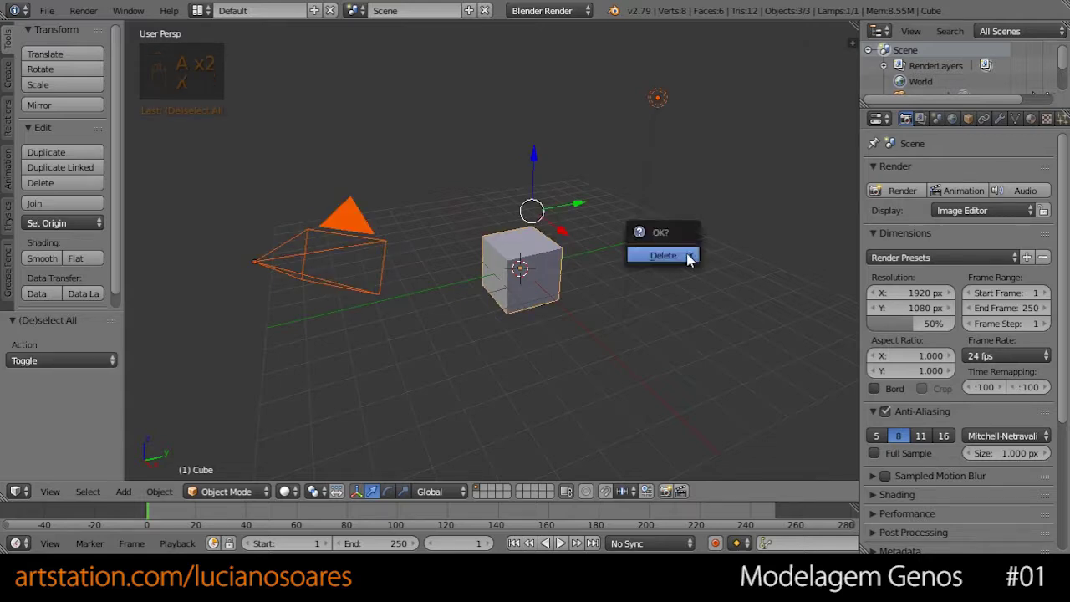
{"action": "left_click", "coordinate": [687, 256]}
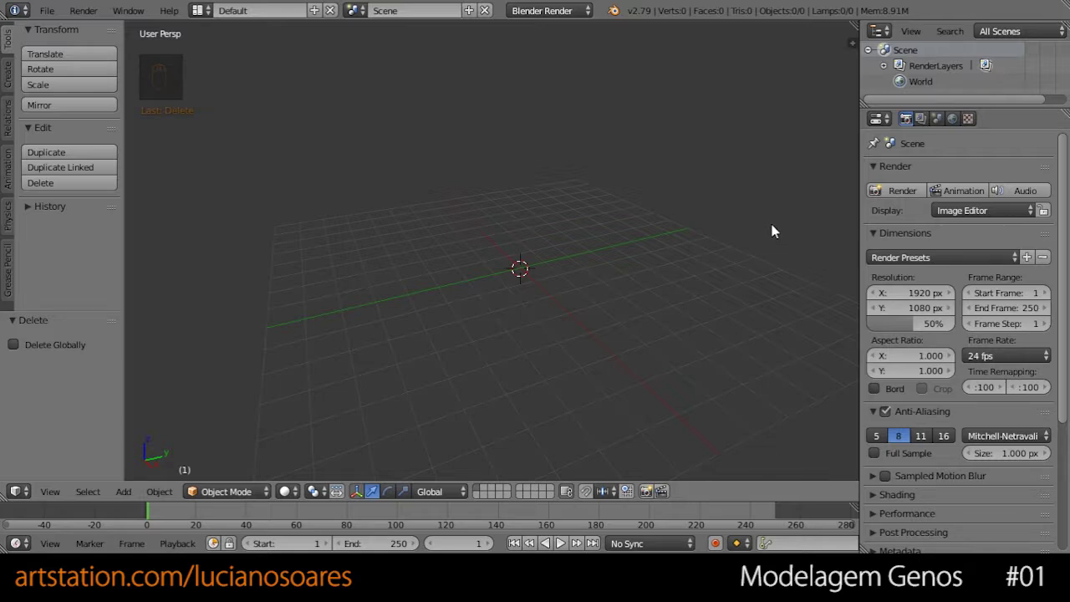
- Enable background images for the 3D view and add an empty background image entry
{"action": "key", "text": "n"}
{"action": "mouse_move", "coordinate": [846, 322]}
{"action": "left_mouse_down"}
{"action": "mouse_move", "coordinate": [848, 251]}
{"action": "mouse_move", "coordinate": [810, 112]}
{"action": "mouse_move", "coordinate": [821, 131]}
{"action": "left_mouse_up"}
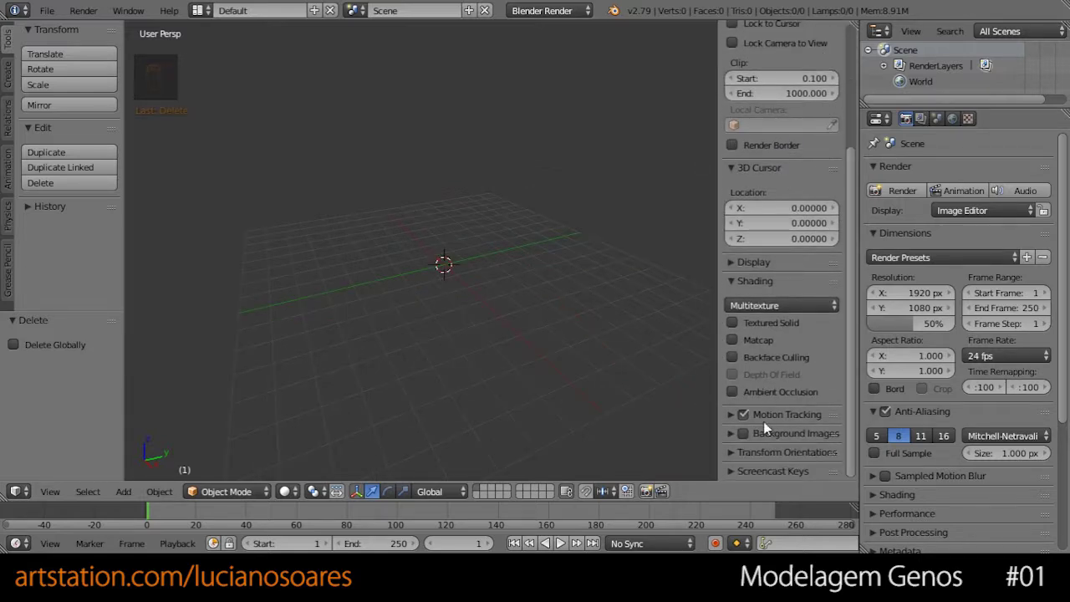
{"action": "left_click", "coordinate": [743, 433]}
{"action": "scroll", "coordinate": [789, 383], "scroll_direction": "down", "scroll_amount": 1}
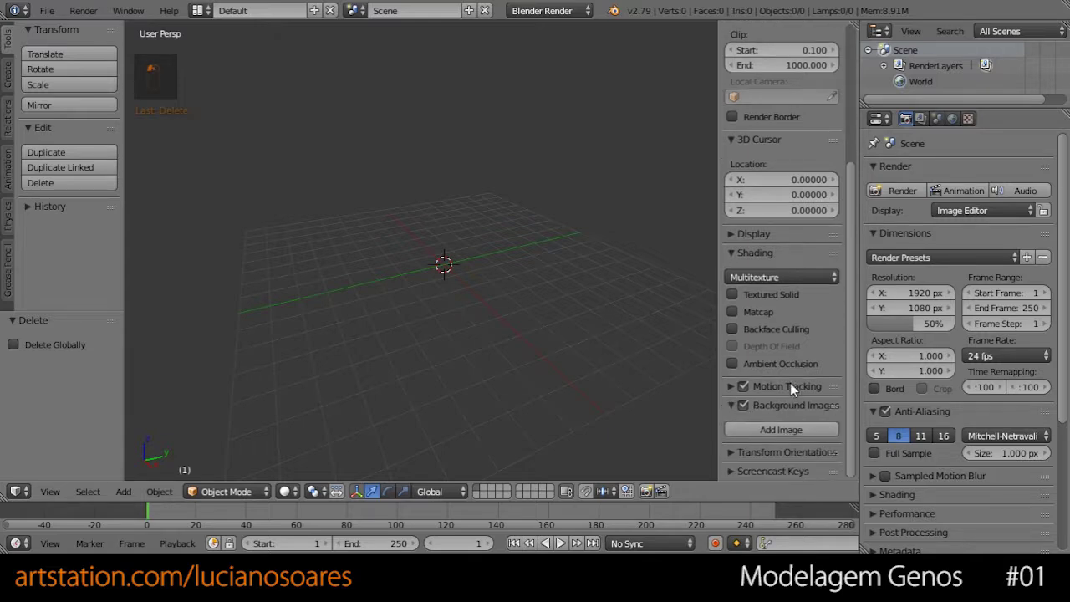
{"action": "left_click", "coordinate": [777, 433]}
{"action": "scroll", "coordinate": [797, 340], "scroll_direction": "down", "scroll_amount": 3}
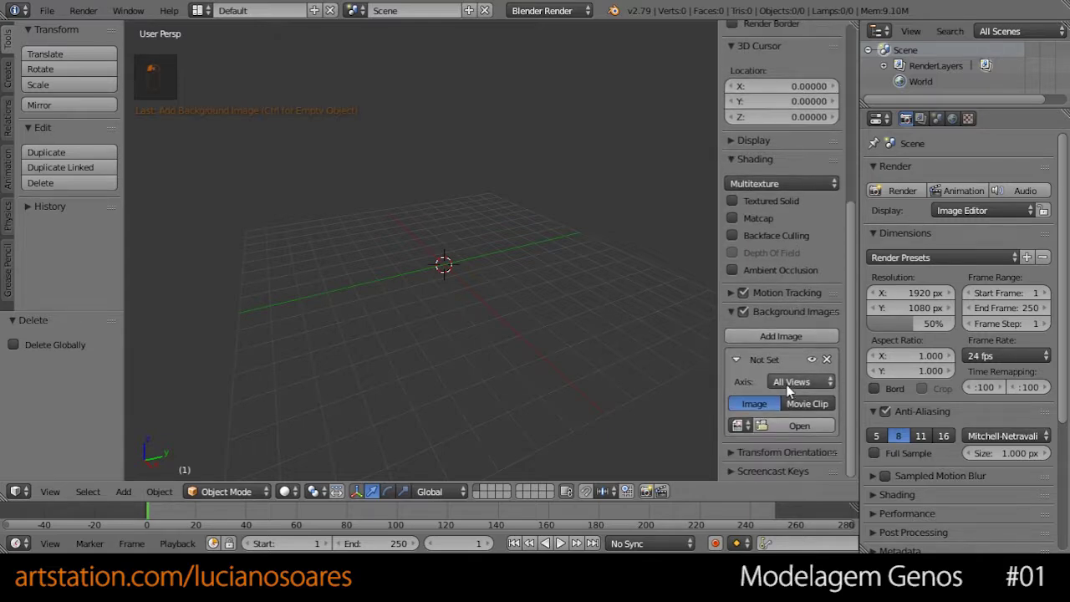
- Load ref5.jpg from the Genos folder in Downloads as the background image, browsing the files as thumbnails
{"action": "left_click", "coordinate": [778, 426]}
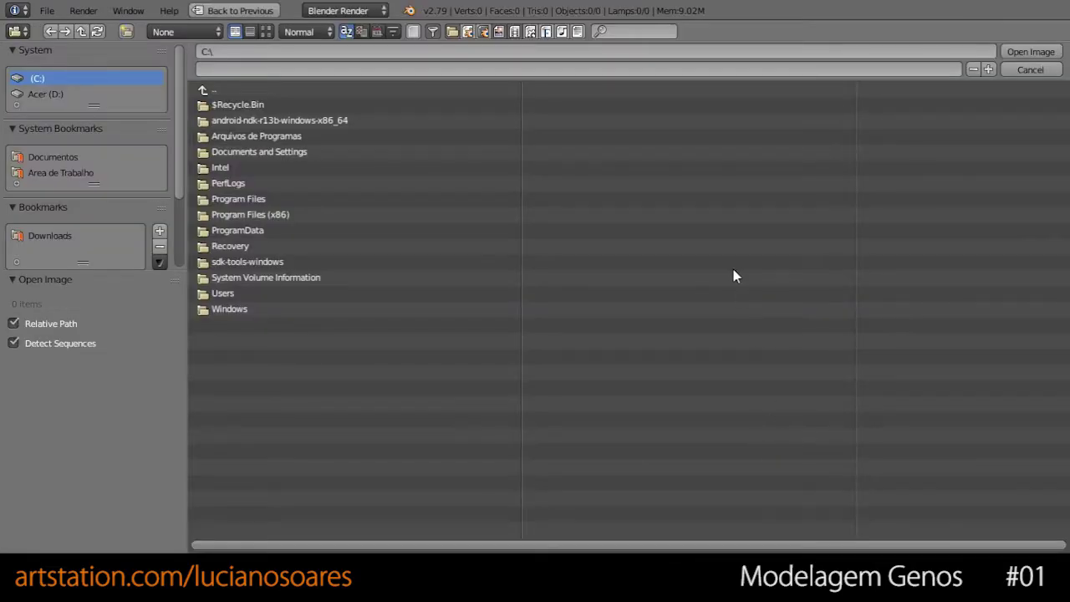
{"action": "left_click", "coordinate": [50, 236]}
{"action": "left_click", "coordinate": [219, 105]}
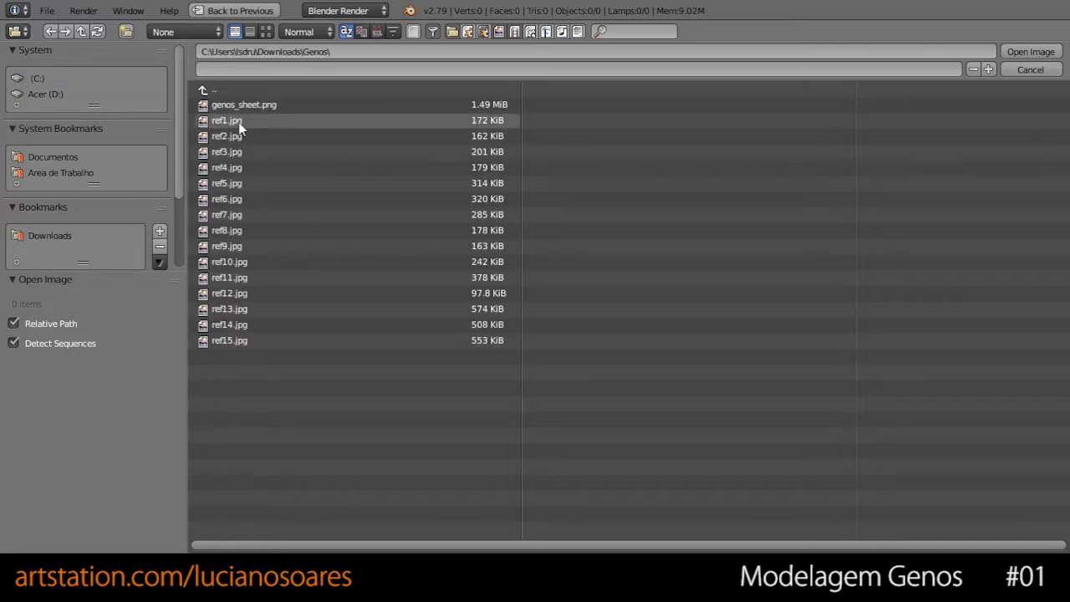
{"action": "left_click", "coordinate": [271, 33]}
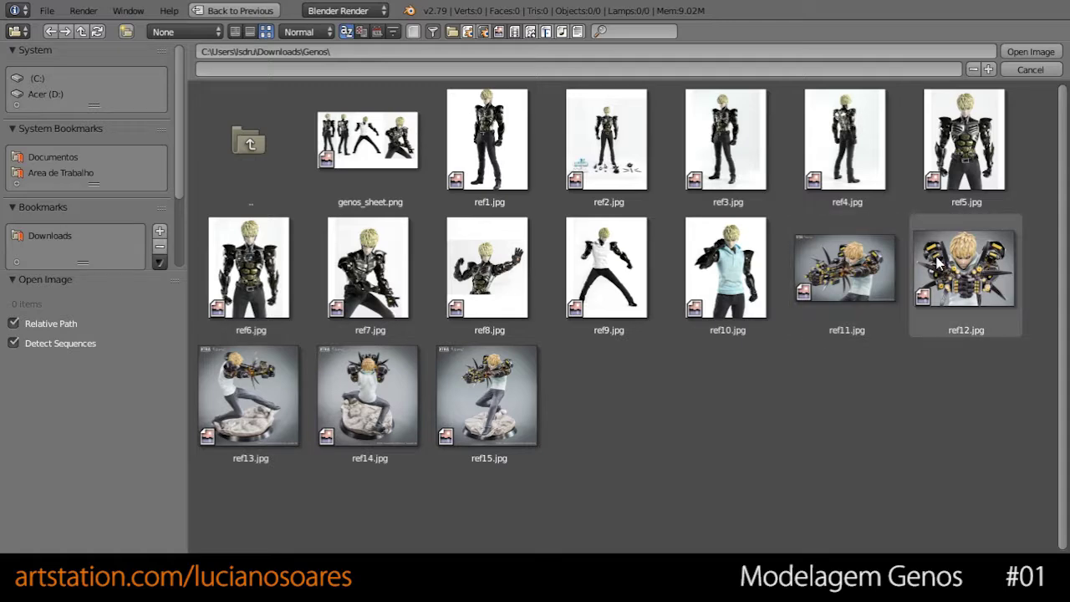
{"action": "left_click", "coordinate": [1013, 97]}
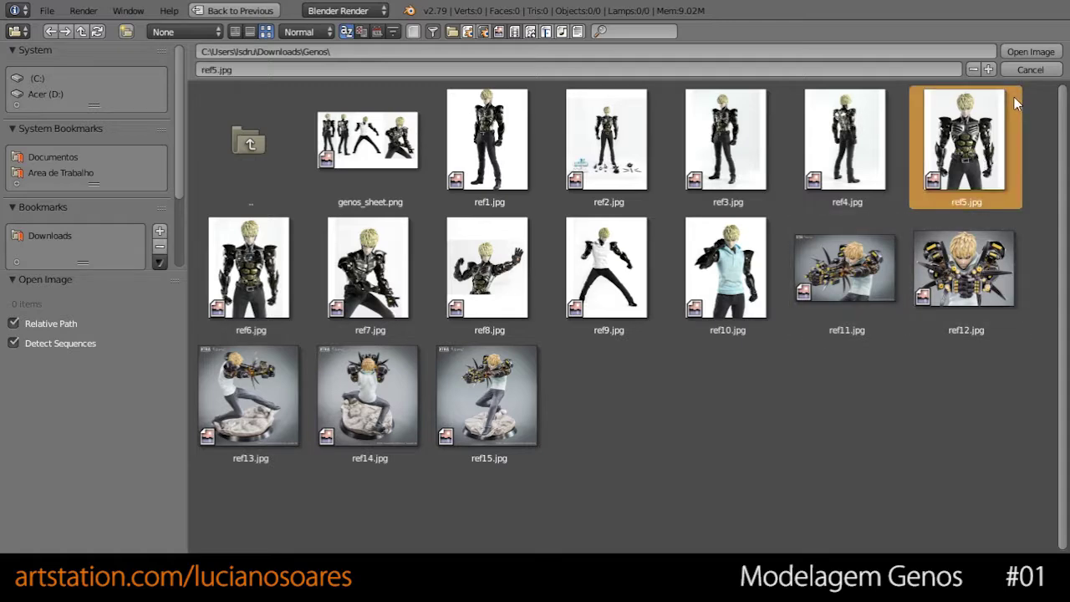
{"action": "left_click", "coordinate": [1031, 51]}
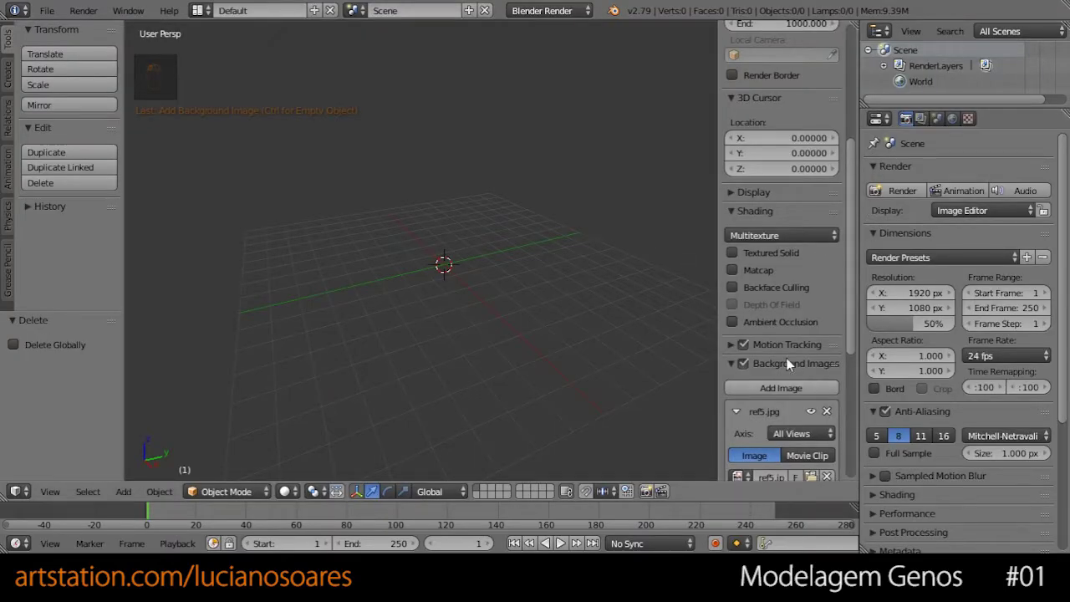
- Switch to the front orthographic view, restrict the ref5.jpg background to the Front axis and set its opacity to 0.8
{"action": "scroll", "coordinate": [777, 358], "scroll_direction": "down", "scroll_amount": 8}
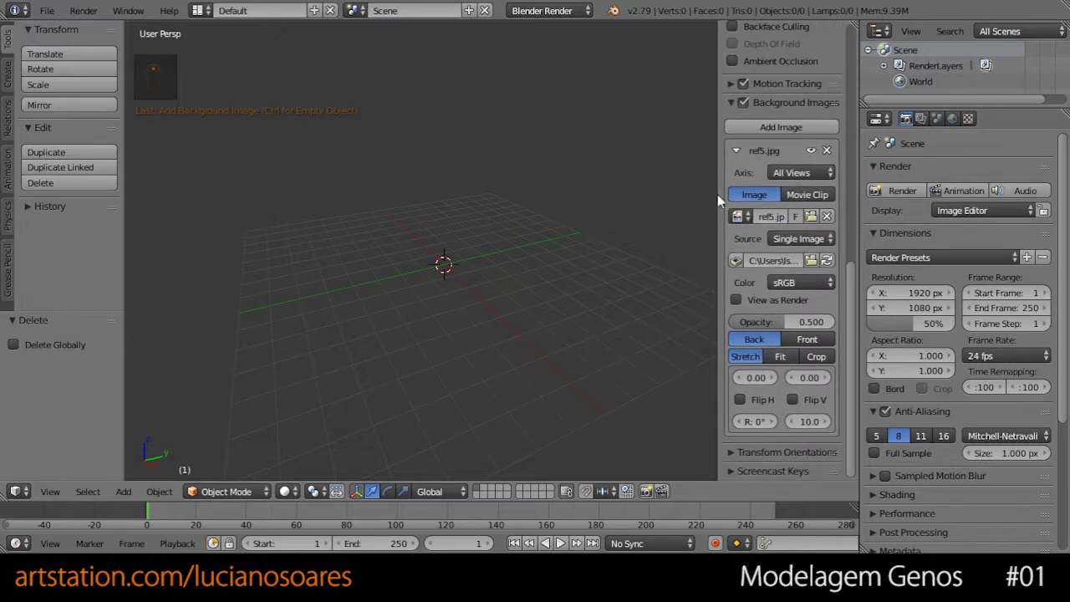
{"action": "key", "text": "KP_5"}
{"action": "key", "text": "KP_1"}
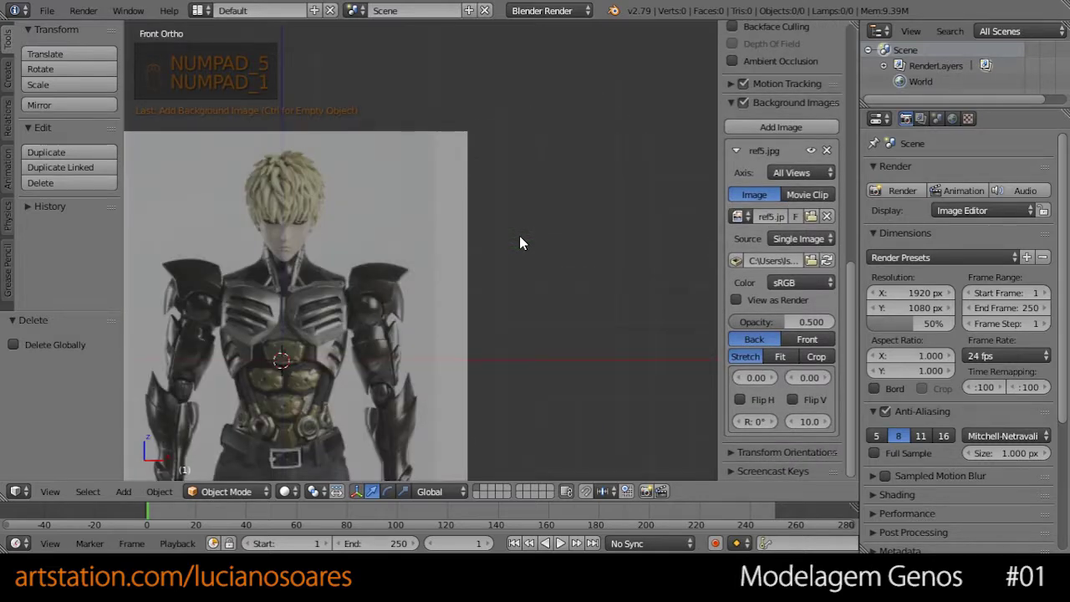
{"action": "left_click", "coordinate": [791, 172]}
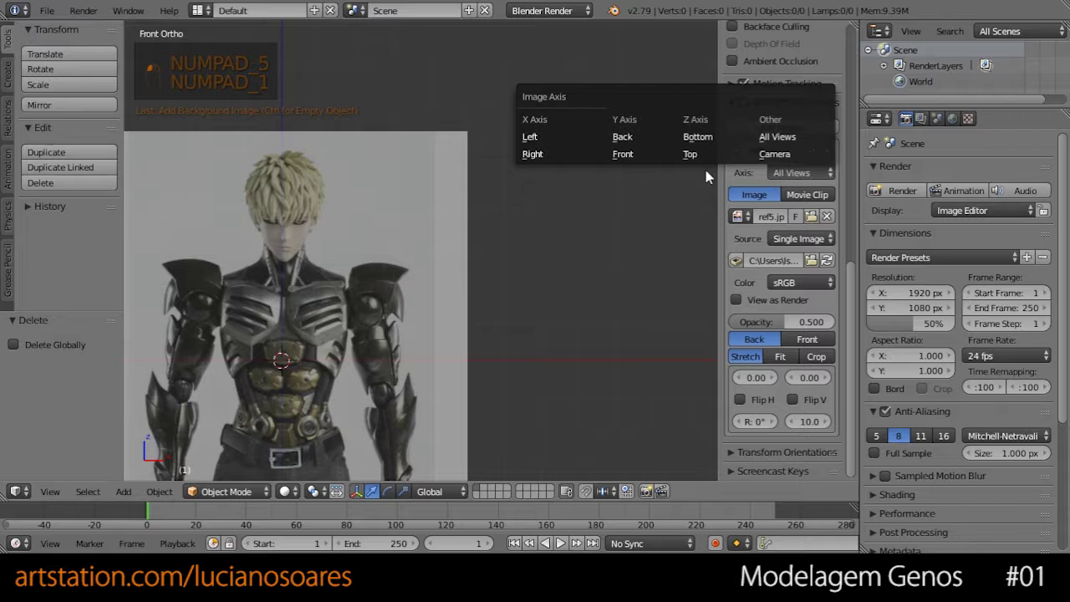
{"action": "left_click", "coordinate": [628, 157]}
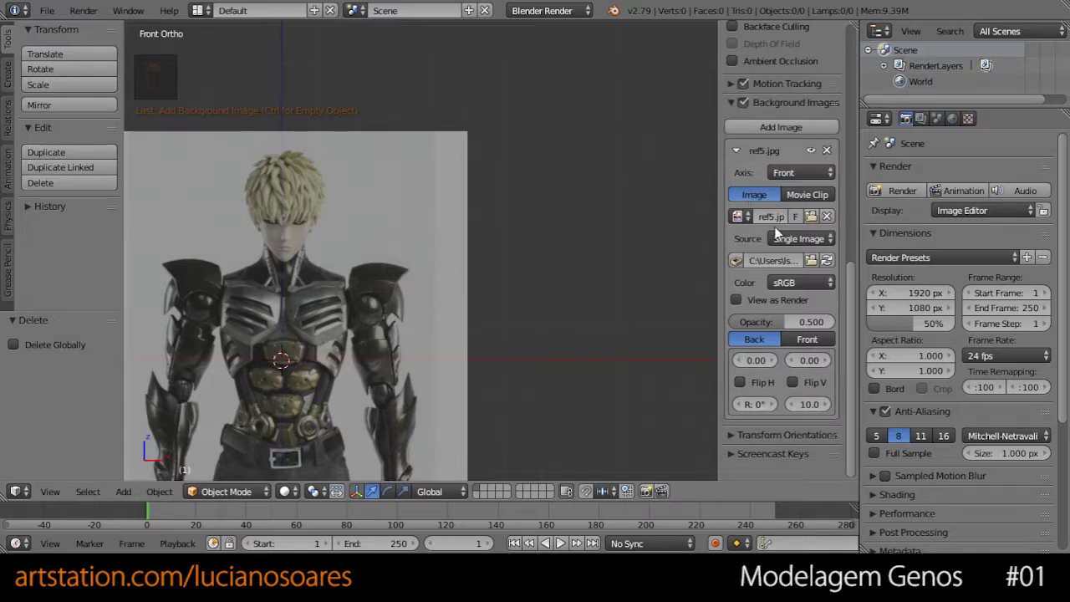
{"action": "left_click", "coordinate": [778, 323]}
{"action": "type", "text": "0.8"}
{"action": "key", "text": "Return"}
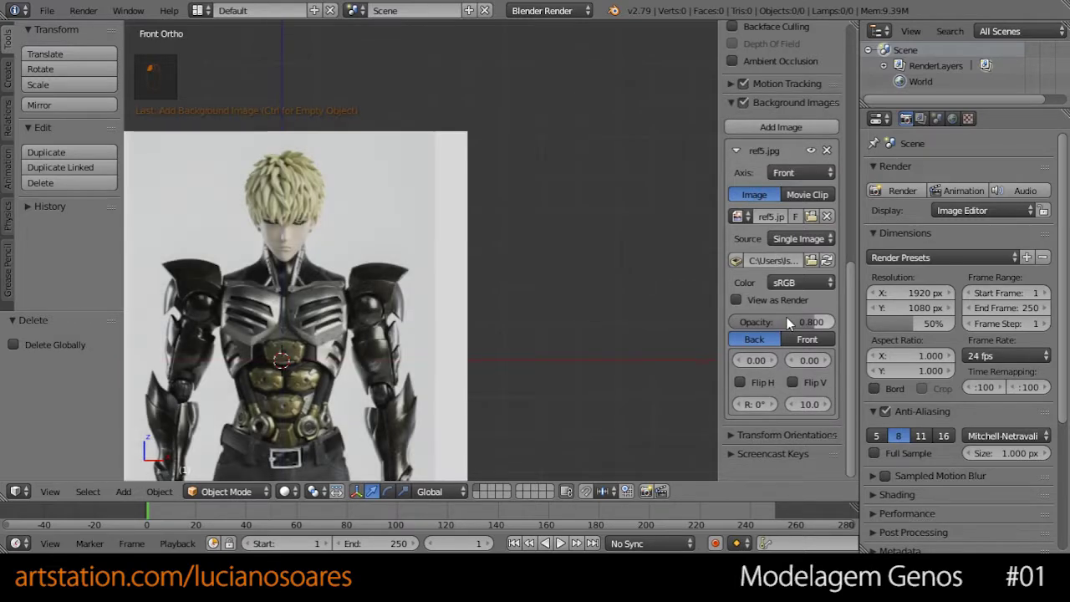
- Widen the outliner and properties column and collapse the timeline area beneath the 3D view
{"action": "middle_click_drag", "start_coordinate": [308, 374], "coordinate": [560, 213], "text": "shift"}
{"action": "scroll", "coordinate": [431, 266], "scroll_direction": "up", "scroll_amount": 3}
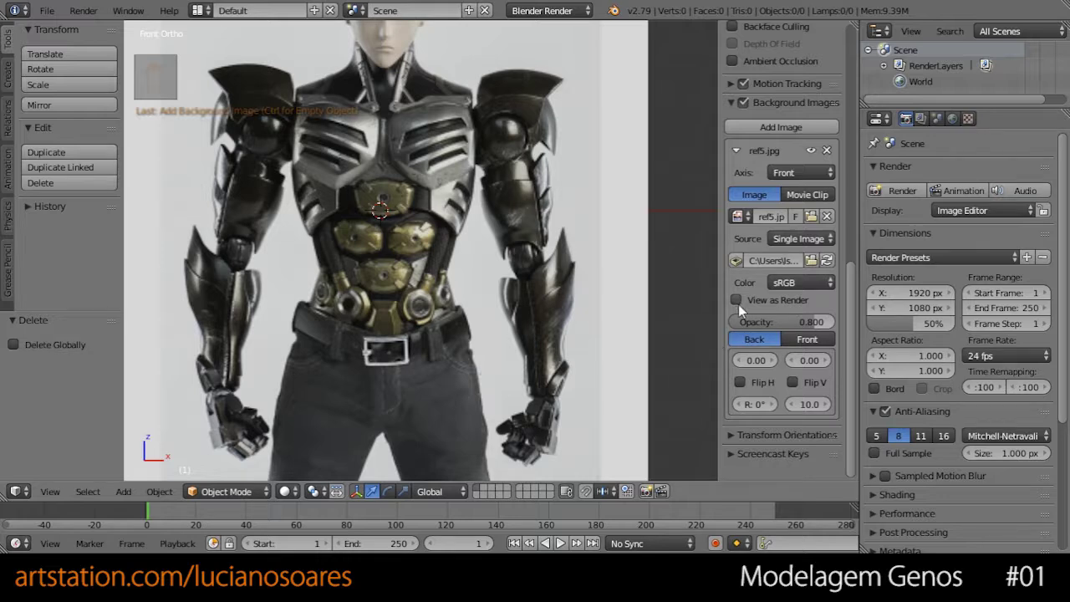
{"action": "left_click_drag", "start_coordinate": [858, 286], "coordinate": [735, 287]}
{"action": "left_click_drag", "start_coordinate": [48, 502], "coordinate": [50, 553]}
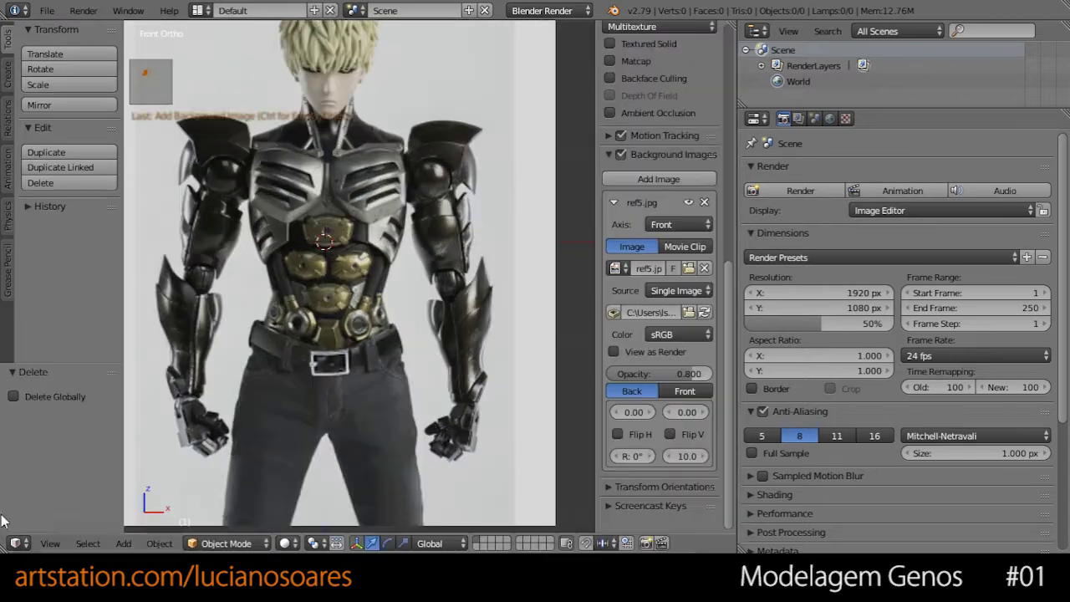
- Make the outliner area taller and turn it into a UV/Image Editor
{"action": "left_click_drag", "start_coordinate": [798, 108], "coordinate": [798, 263]}
{"action": "left_click", "coordinate": [757, 31]}
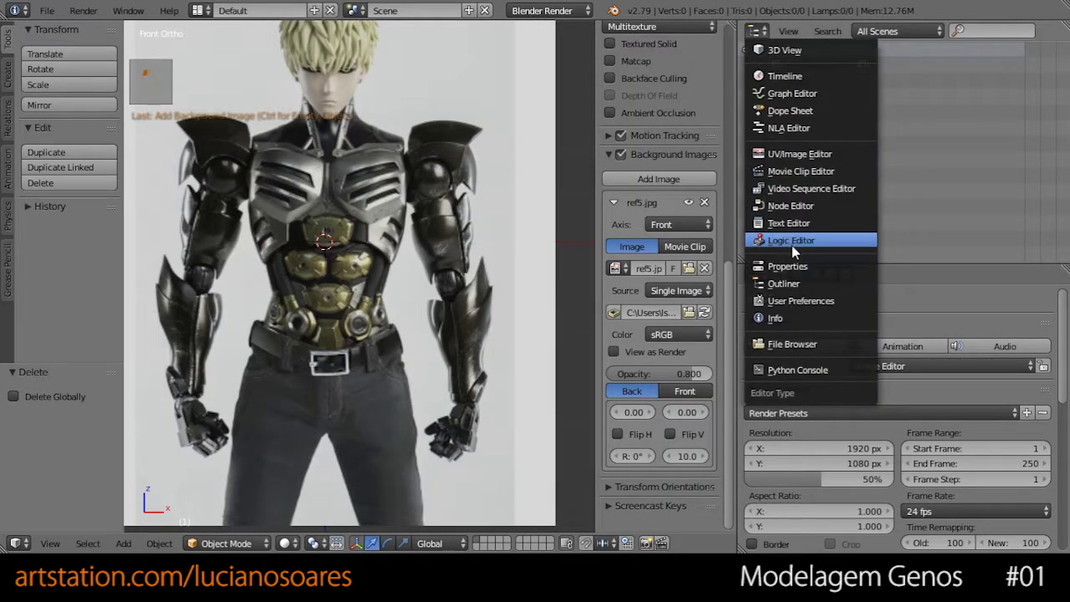
{"action": "left_click", "coordinate": [793, 153]}
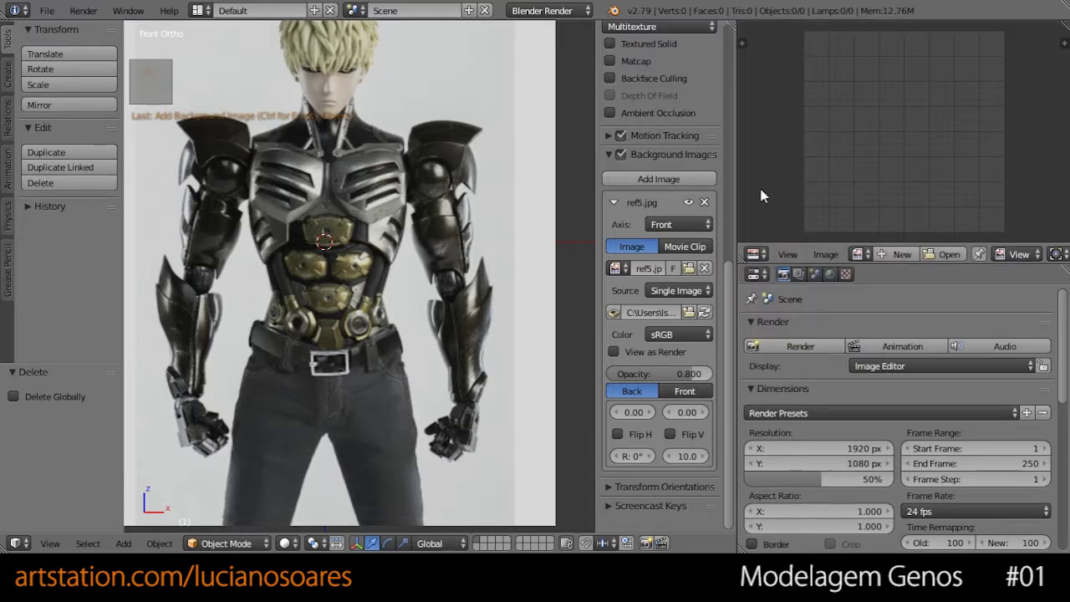
- Open genos_sheet.png from the Genos folder in Downloads in the image editor
{"action": "left_click", "coordinate": [933, 250]}
{"action": "left_click", "coordinate": [81, 235]}
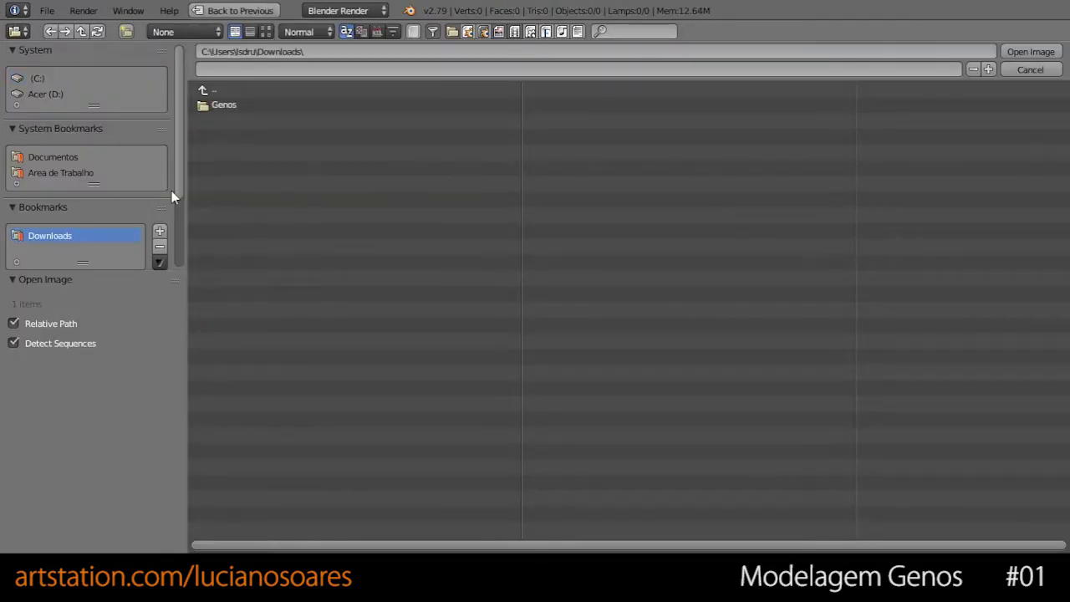
{"action": "left_click", "coordinate": [214, 107]}
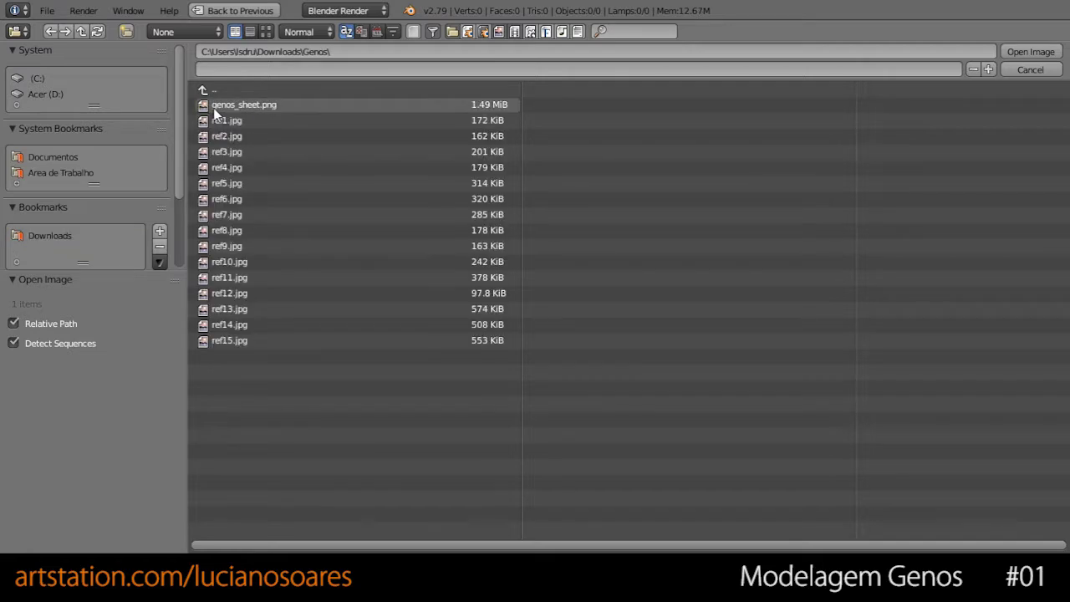
{"action": "left_click", "coordinate": [256, 107]}
{"action": "left_click", "coordinate": [266, 31]}
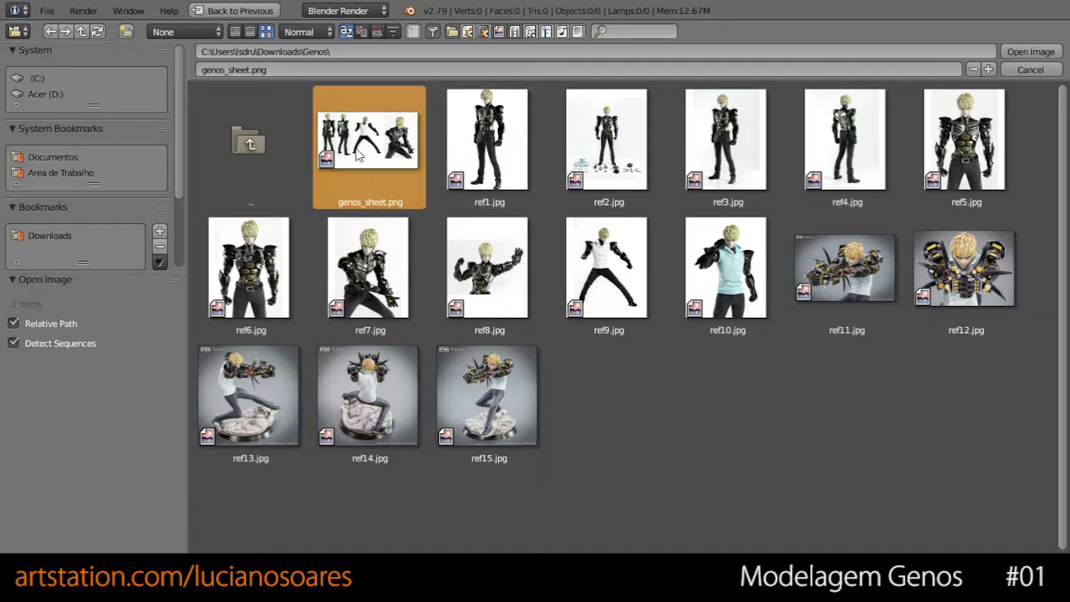
{"action": "left_click", "coordinate": [1053, 55]}
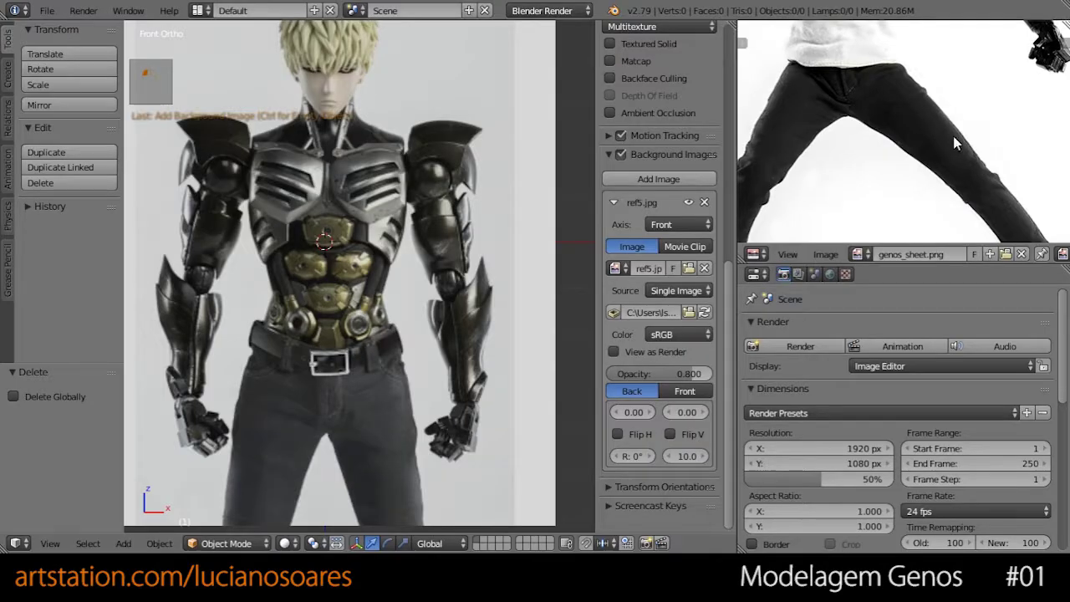
- Make the image editor taller and its column narrower, framing the standing figures of the reference sheet
{"action": "middle_click_drag", "start_coordinate": [862, 83], "coordinate": [893, 242]}
{"action": "left_click_drag", "start_coordinate": [889, 262], "coordinate": [890, 373]}
{"action": "middle_click_drag", "start_coordinate": [966, 215], "coordinate": [992, 176]}
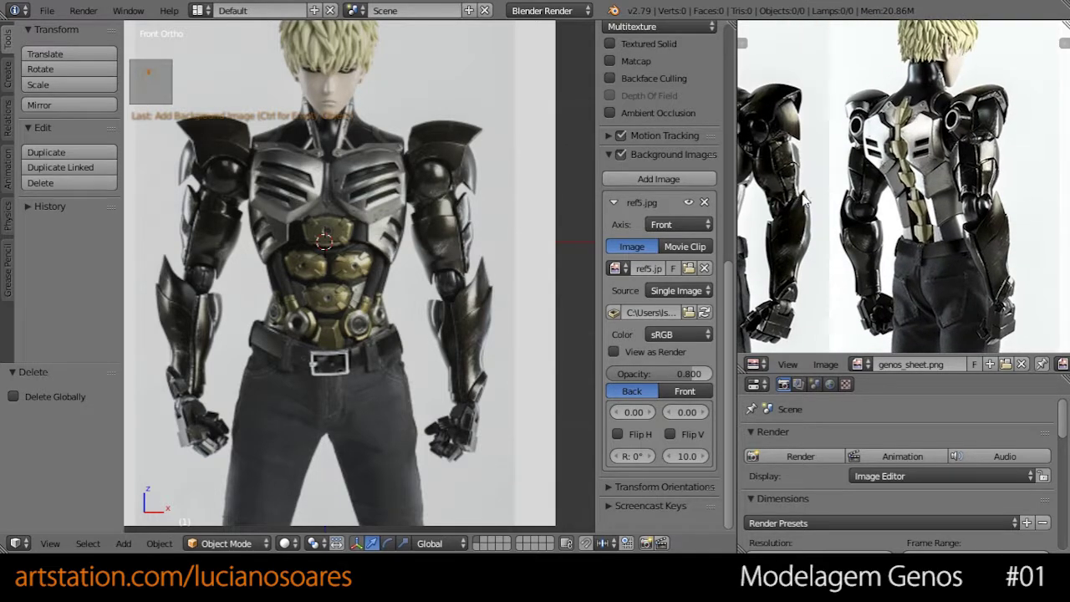
{"action": "left_click_drag", "start_coordinate": [738, 248], "coordinate": [812, 239]}
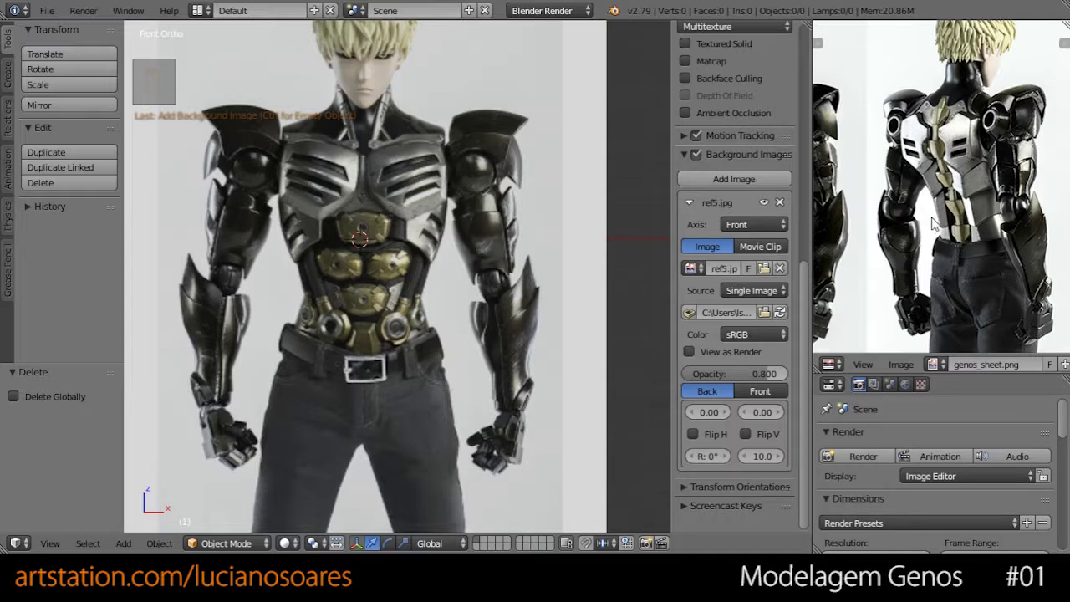
- Examine the torso, shoulder armor and arm on the reference sheet's front and back figures and in the front-view background image
{"action": "middle_click_drag", "start_coordinate": [996, 210], "coordinate": [889, 207]}
{"action": "mouse_move", "coordinate": [994, 214]}
{"action": "middle_mouse_down"}
{"action": "mouse_move", "coordinate": [875, 215]}
{"action": "mouse_move", "coordinate": [877, 290]}
{"action": "mouse_move", "coordinate": [982, 214]}
{"action": "middle_mouse_up"}
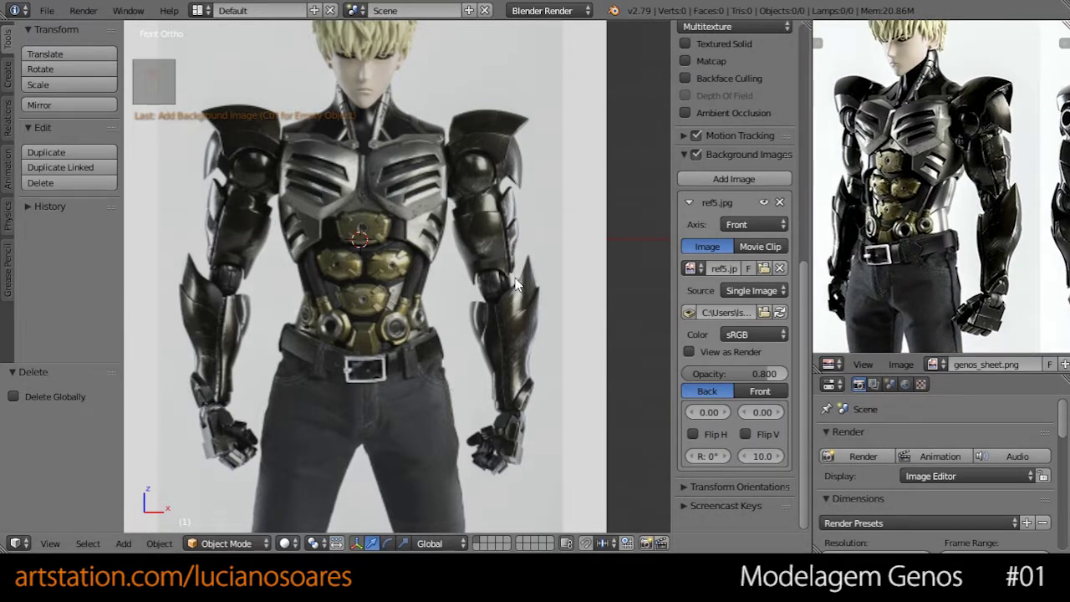
{"action": "scroll", "coordinate": [504, 275], "scroll_direction": "up", "scroll_amount": 1}
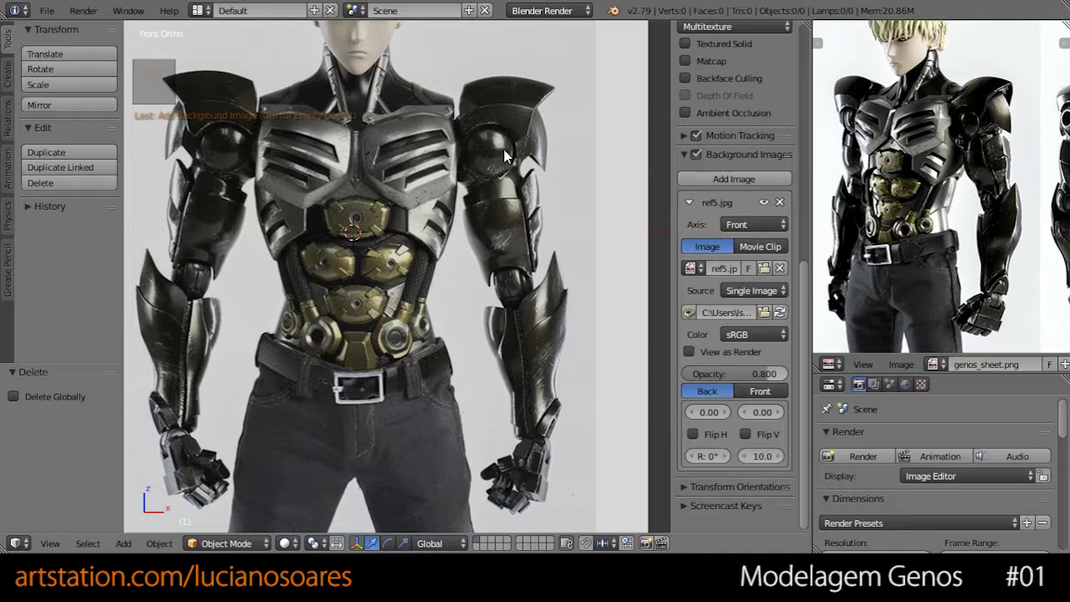
{"action": "middle_click_drag", "start_coordinate": [915, 156], "coordinate": [929, 184]}
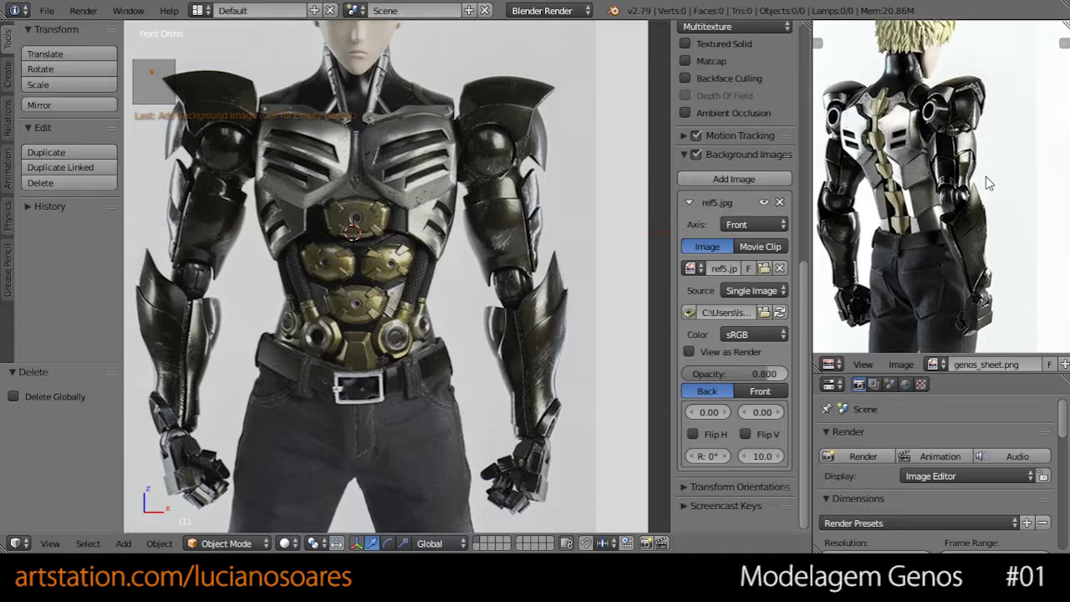
{"action": "scroll", "coordinate": [973, 179], "scroll_direction": "up", "scroll_amount": 5}
{"action": "middle_click_drag", "start_coordinate": [994, 117], "coordinate": [959, 220]}
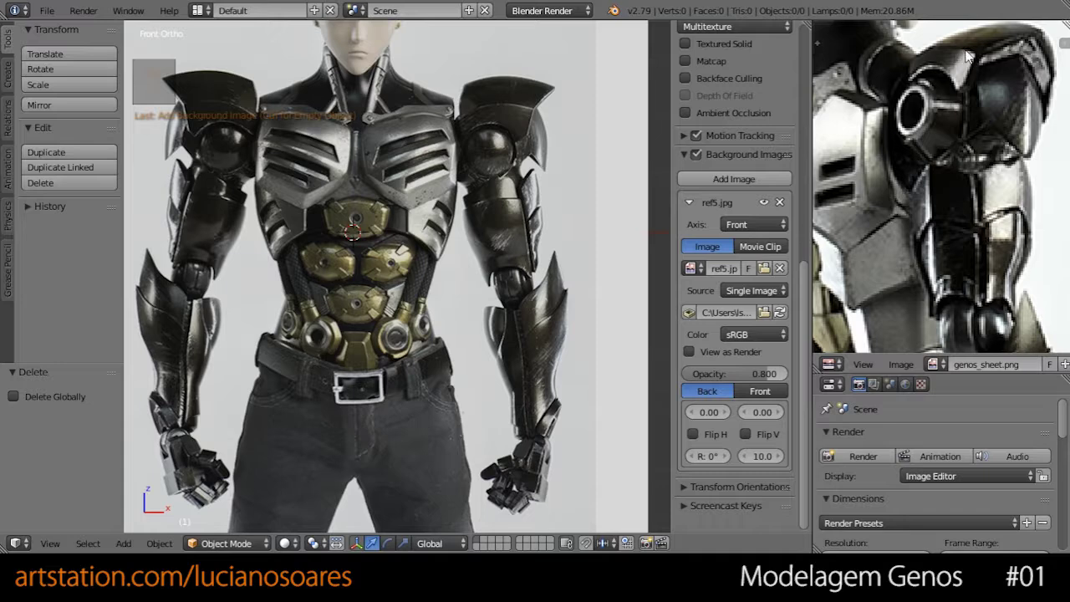
{"action": "scroll", "coordinate": [986, 188], "scroll_direction": "down", "scroll_amount": 4}
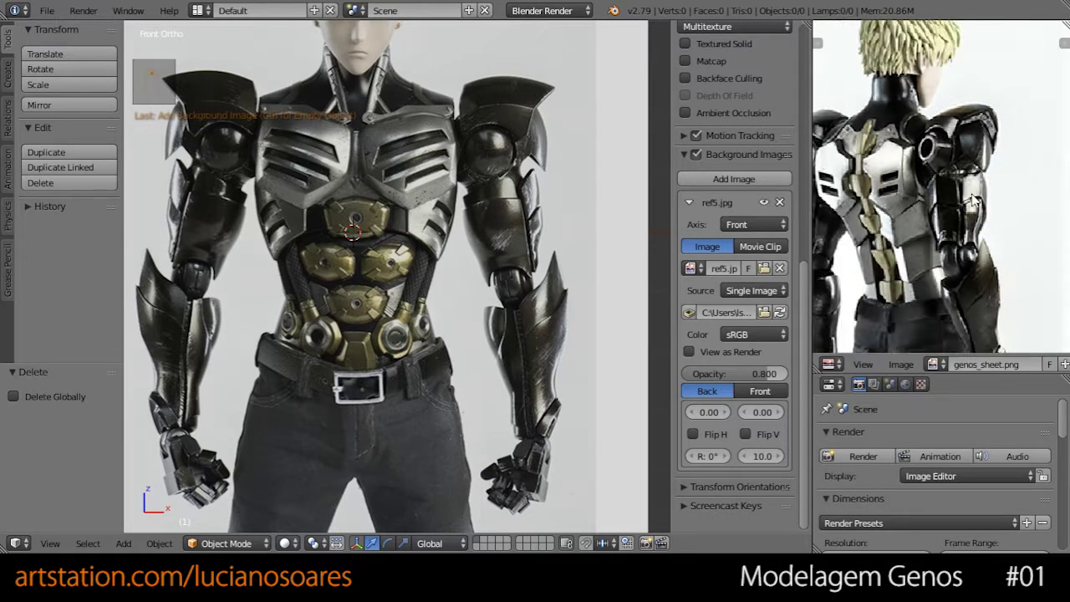
{"action": "middle_click_drag", "start_coordinate": [956, 173], "coordinate": [962, 134]}
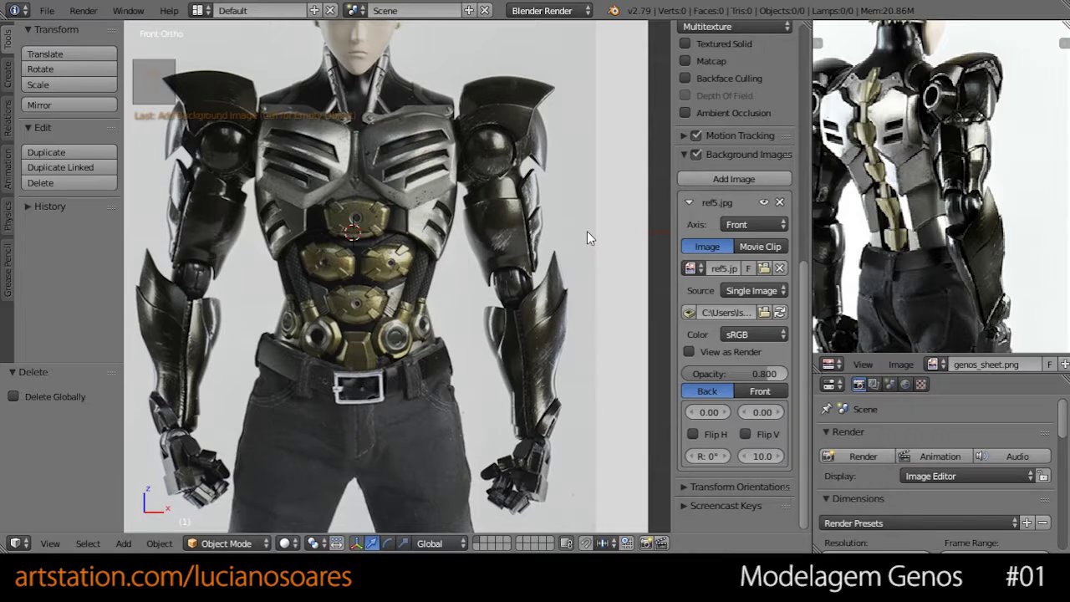
{"action": "scroll", "coordinate": [521, 194], "scroll_direction": "up", "scroll_amount": 2}
{"action": "middle_click_drag", "start_coordinate": [522, 192], "coordinate": [468, 196]}
{"action": "key", "text": "KP_1"}
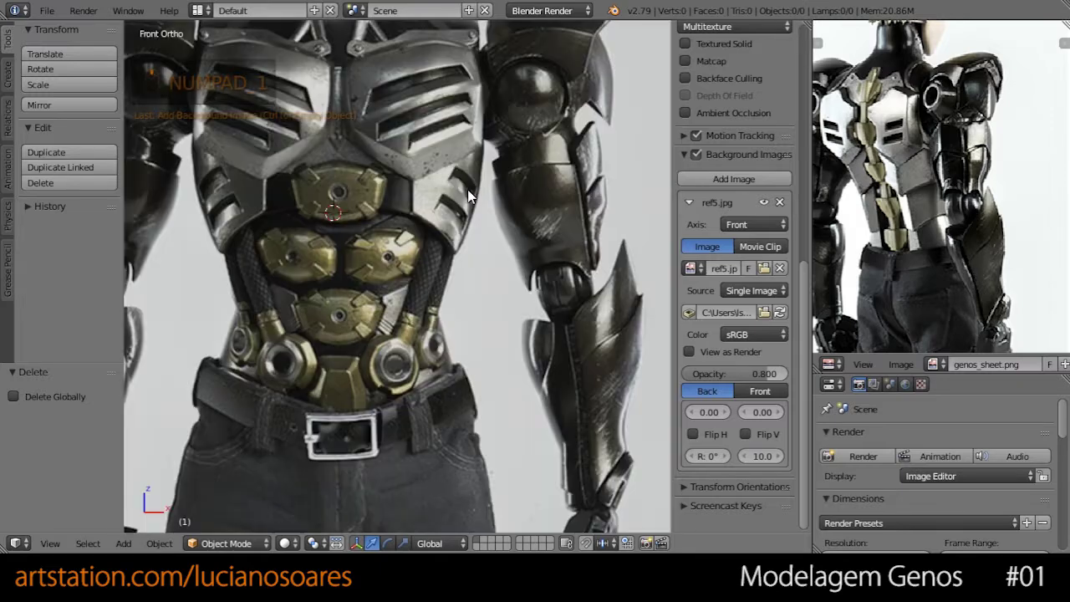
{"action": "middle_click_drag", "start_coordinate": [564, 174], "coordinate": [413, 226], "text": "shift"}
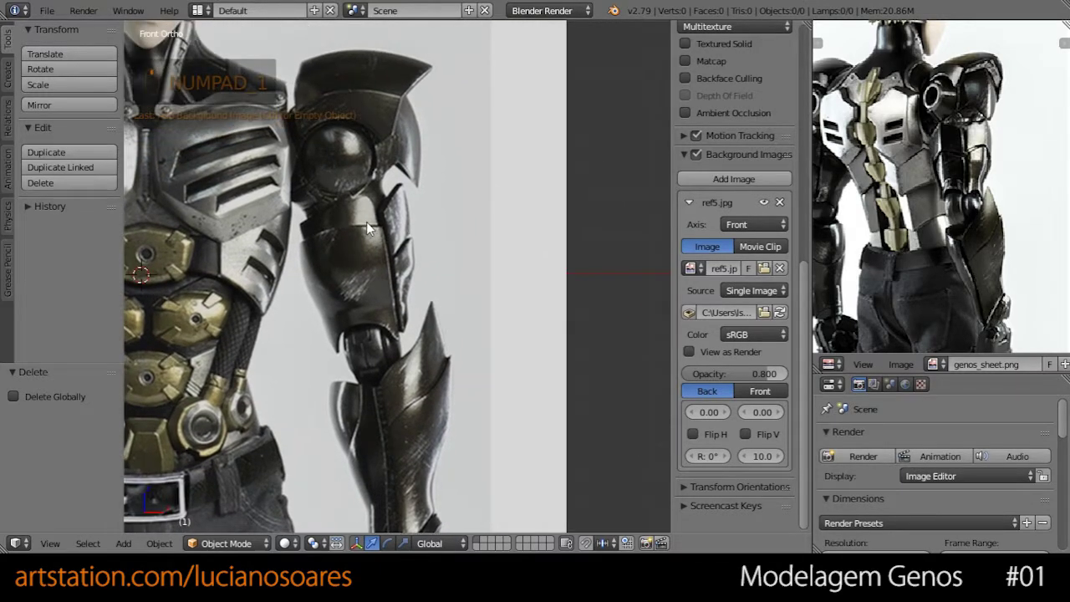
{"action": "scroll", "coordinate": [366, 222], "scroll_direction": "up", "scroll_amount": 3}
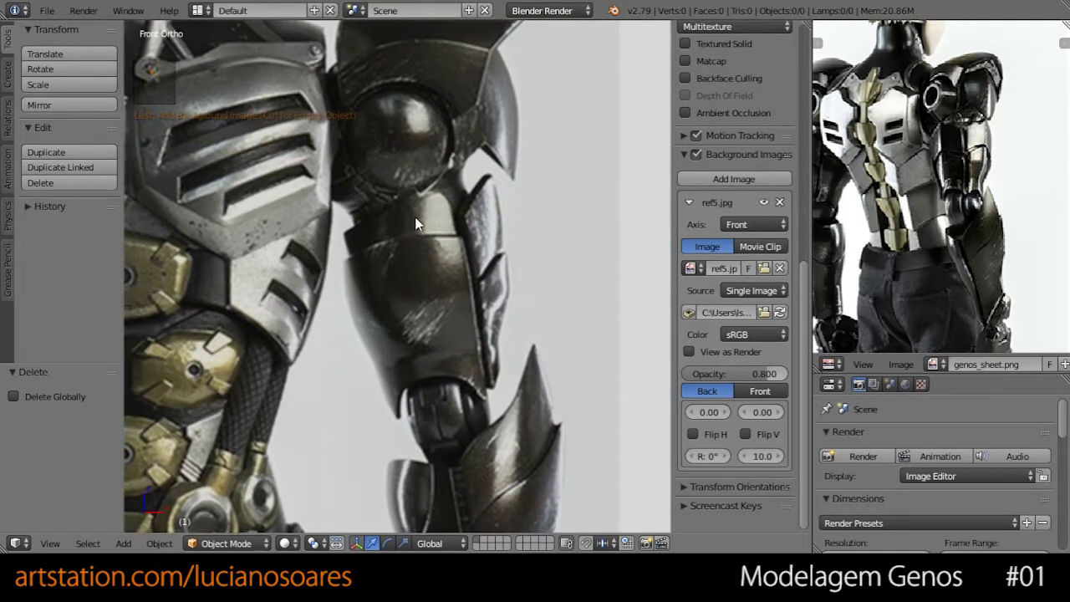
{"action": "scroll", "coordinate": [395, 188], "scroll_direction": "up", "scroll_amount": 1}
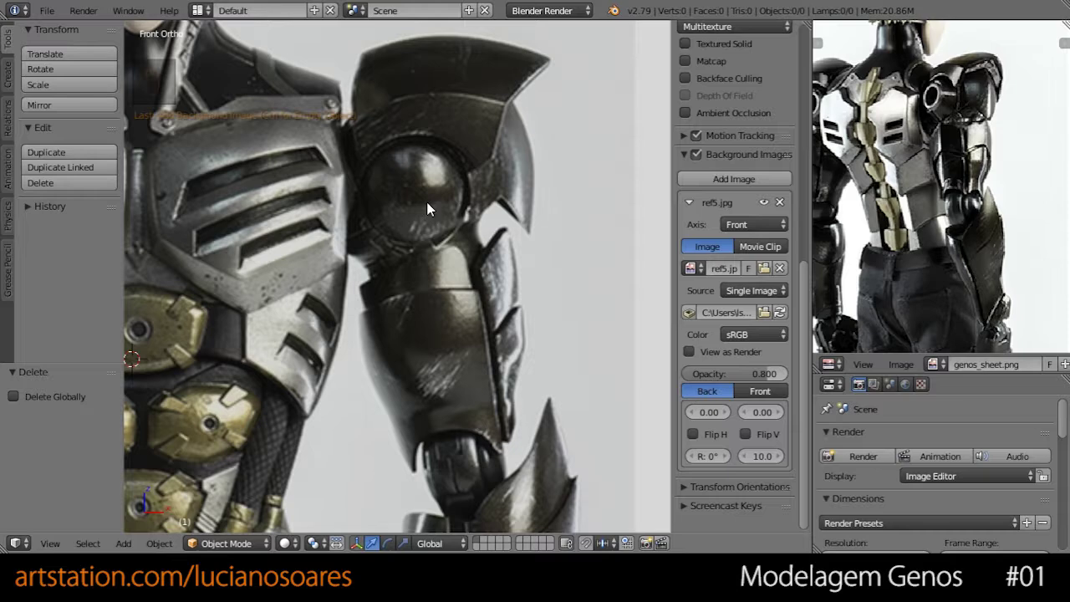
- Hide the 3D view's properties sidebar and place the 3D cursor in the middle of the reference's upper arm
{"action": "middle_click_drag", "start_coordinate": [442, 300], "coordinate": [450, 253], "text": "shift"}
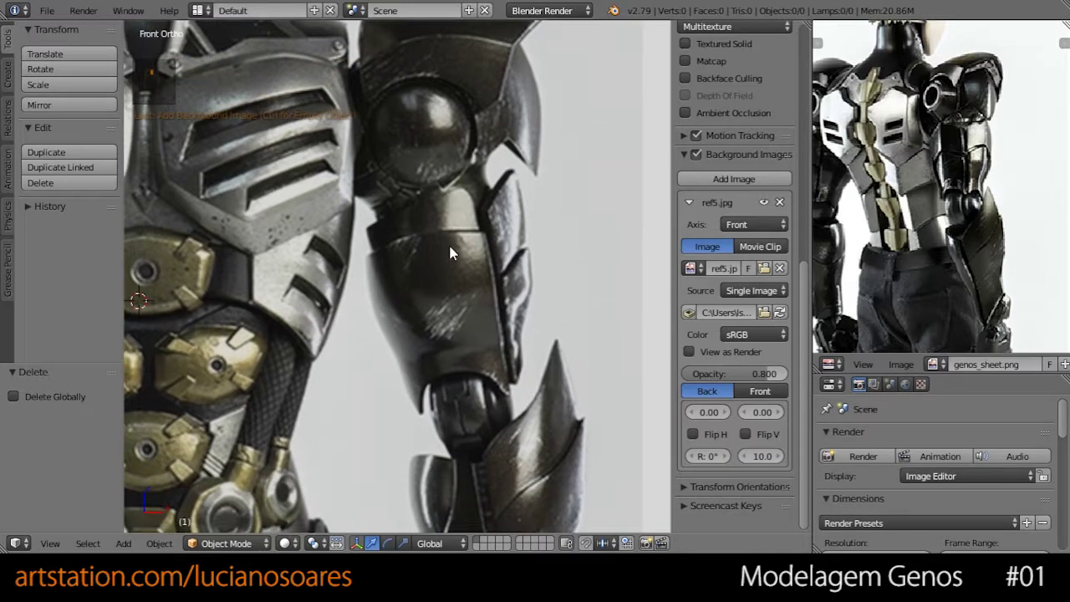
{"action": "key", "text": "n"}
{"action": "scroll", "coordinate": [629, 240], "scroll_direction": "up", "scroll_amount": 2}
{"action": "middle_click_drag", "start_coordinate": [622, 242], "coordinate": [544, 212], "text": "shift"}
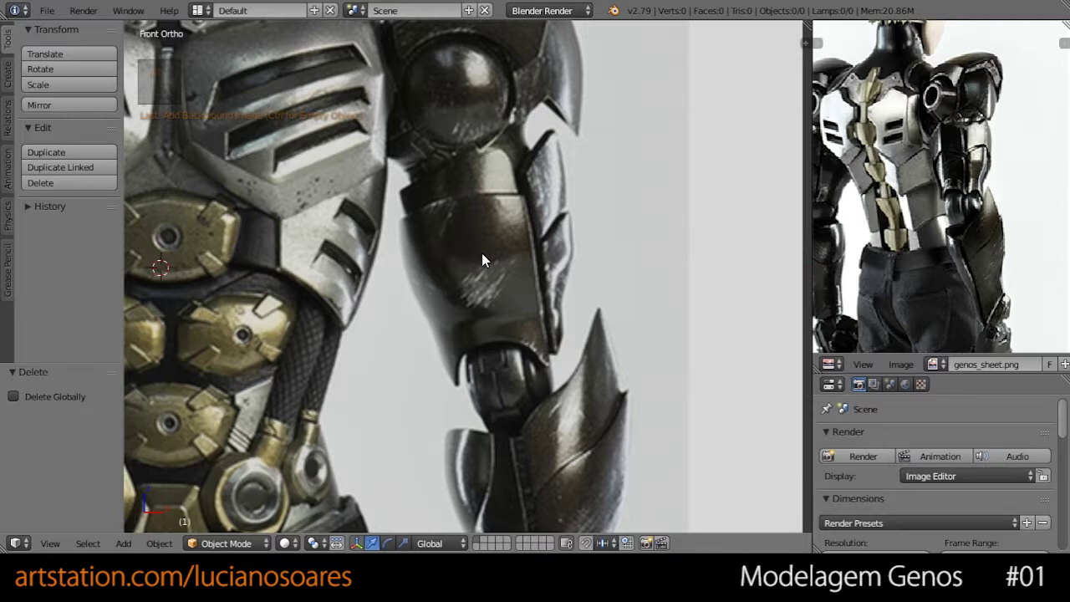
{"action": "left_click", "coordinate": [481, 254]}
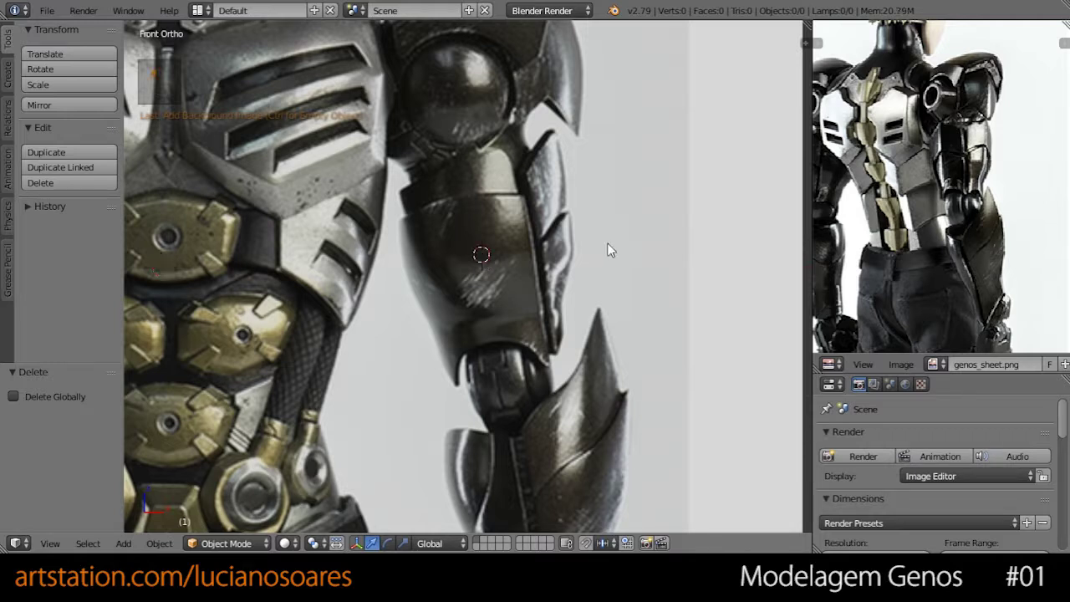
- Add a cylinder with 12 vertices at the 3D cursor and hide the tool shelf
{"action": "left_click", "coordinate": [6, 77]}
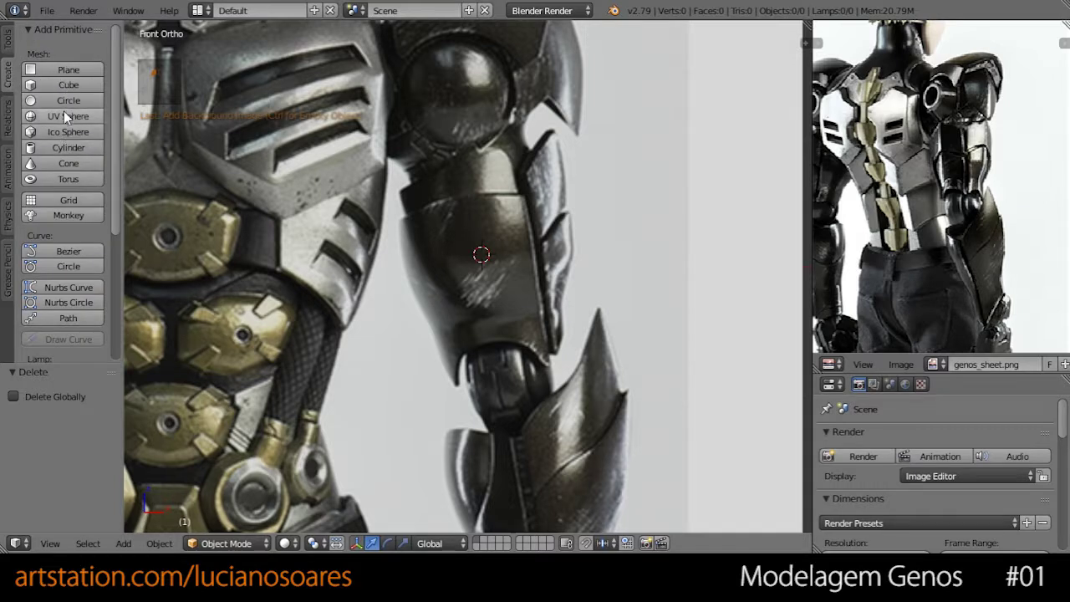
{"action": "left_click", "coordinate": [59, 147]}
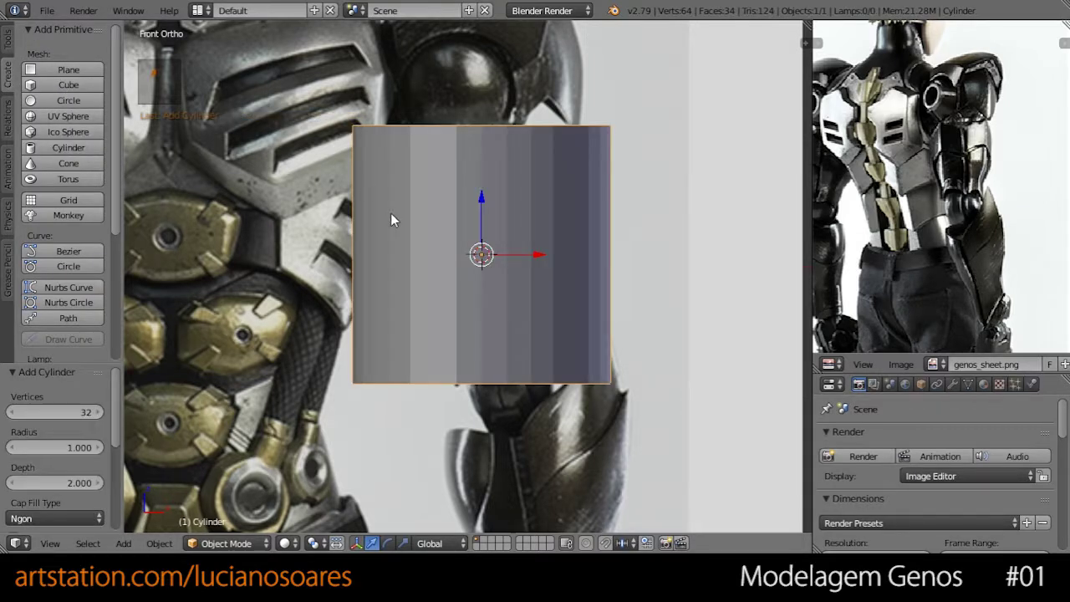
{"action": "left_click", "coordinate": [56, 412]}
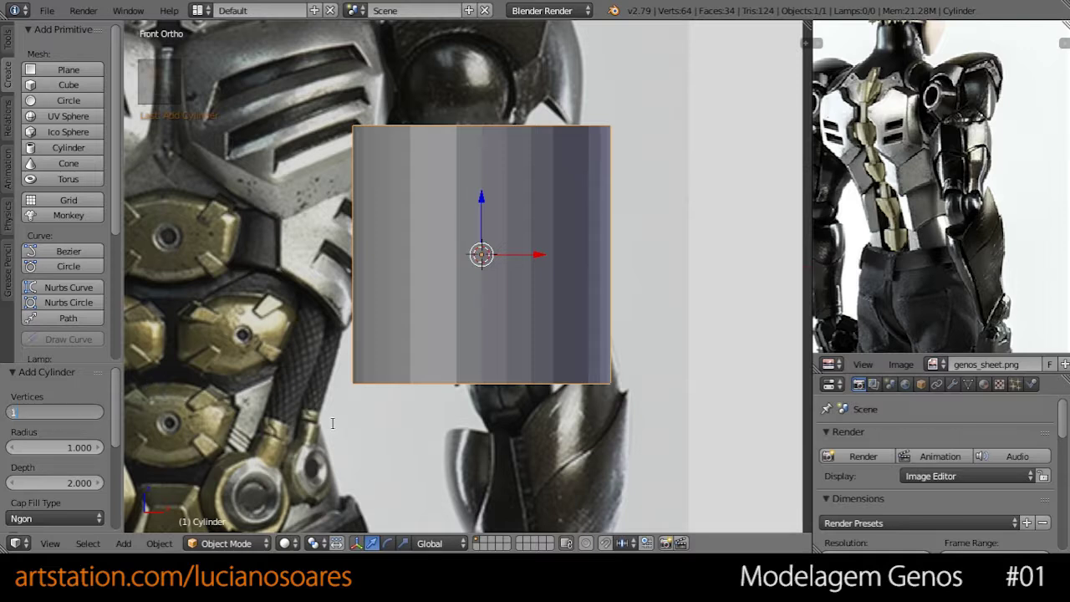
{"action": "key", "text": "Return"}
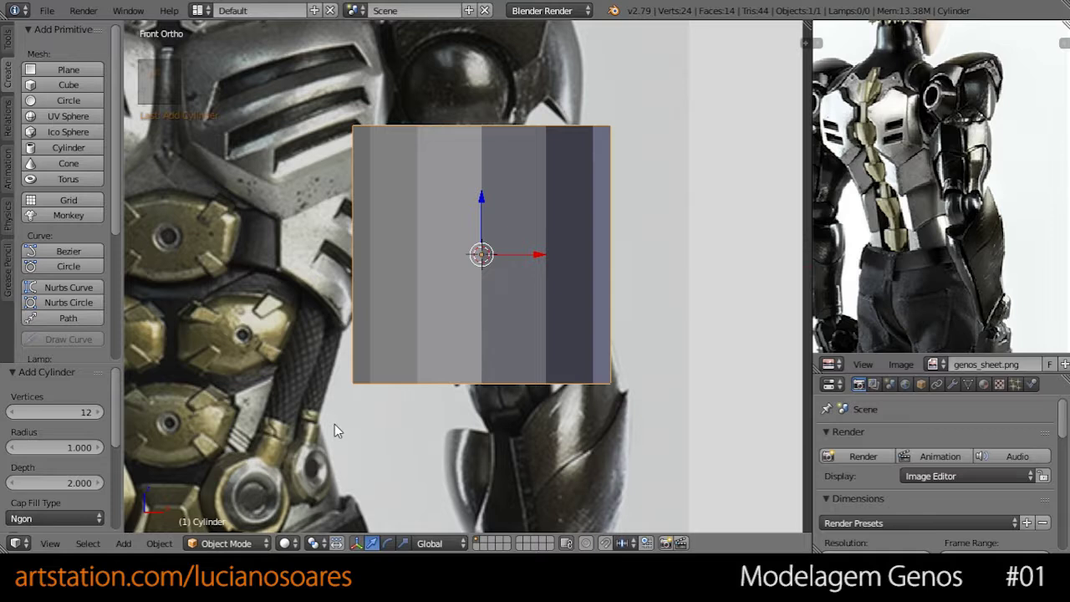
{"action": "key", "text": "t"}
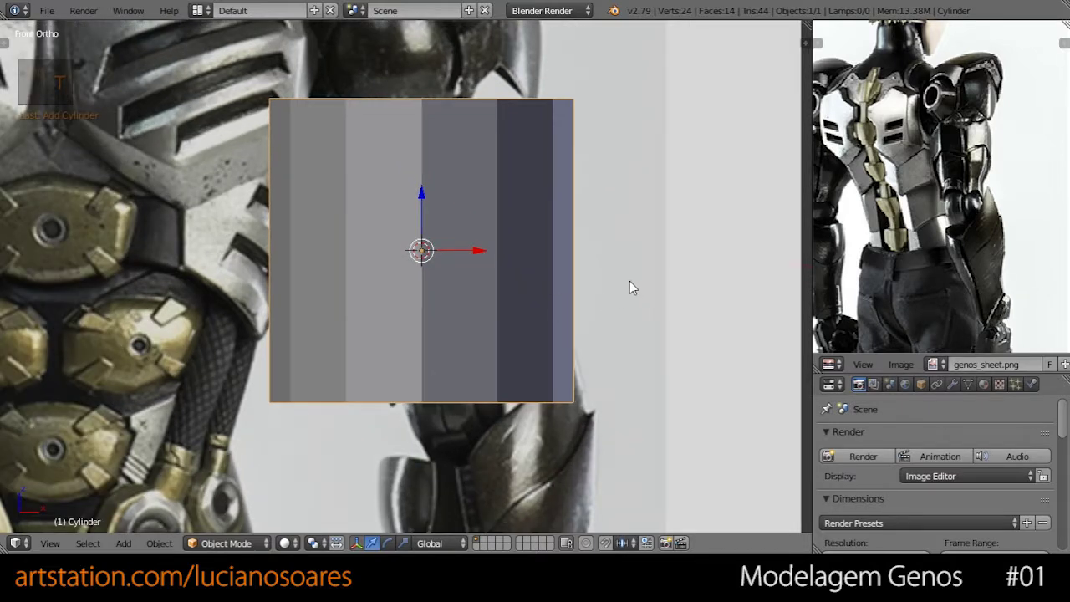
- Display the cylinder in wireframe and rotate it about -11 degrees to follow the upper arm's tilt
{"action": "key", "text": "z"}
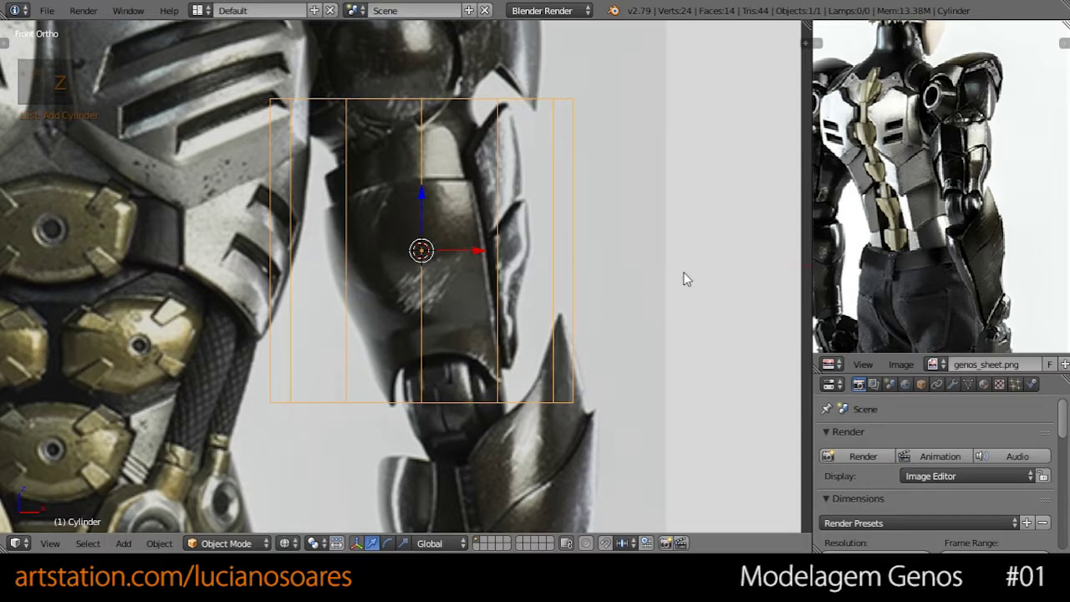
{"action": "key", "text": "z"}
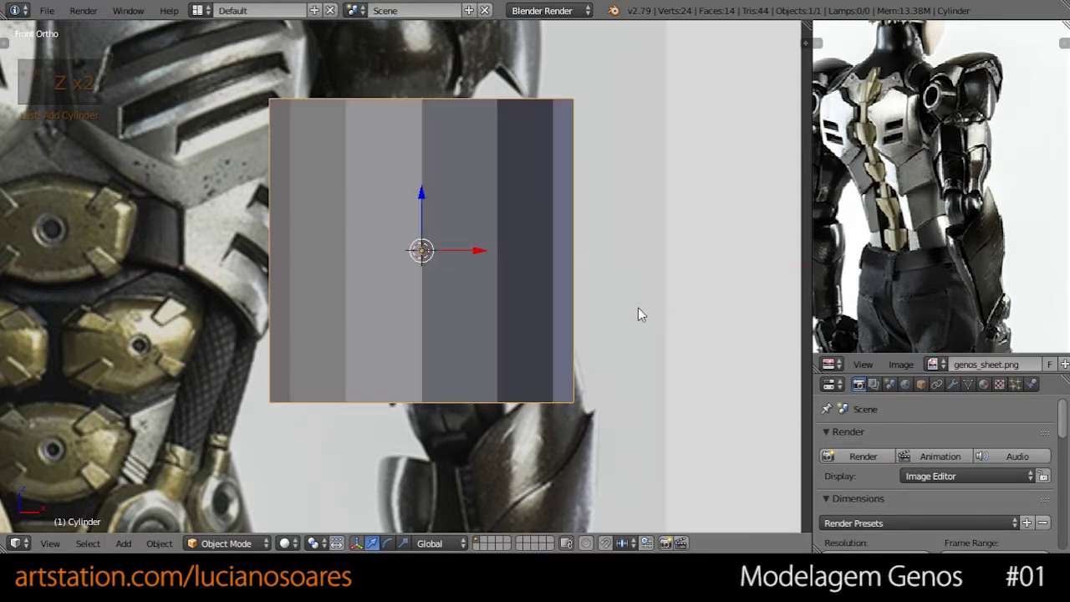
{"action": "key", "text": "z"}
{"action": "key", "text": "z"}
{"action": "key", "text": "z"}
{"action": "key", "text": "z"}
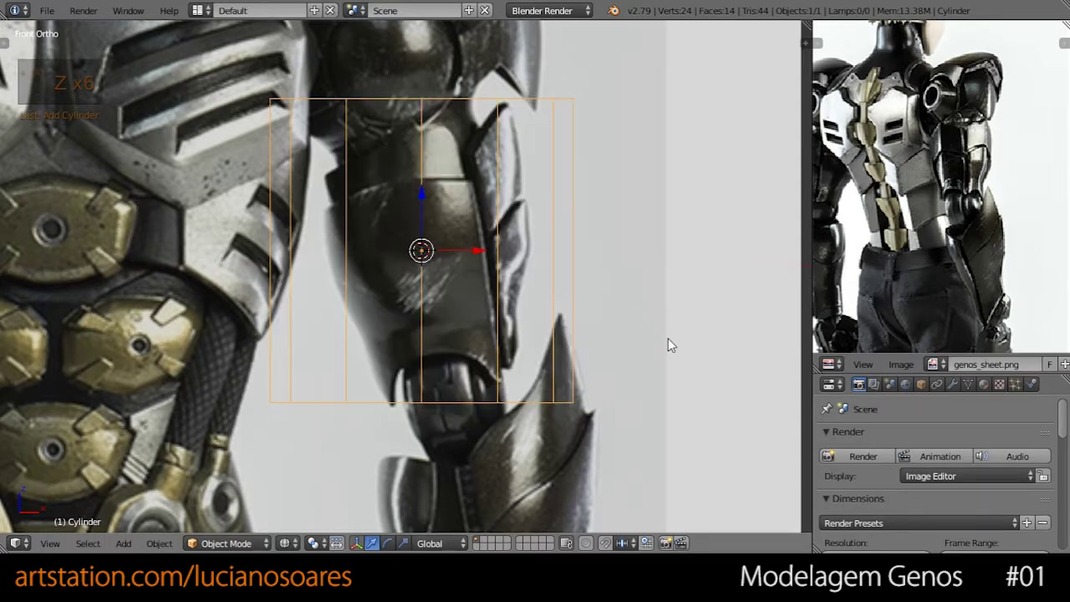
{"action": "key", "text": "r"}
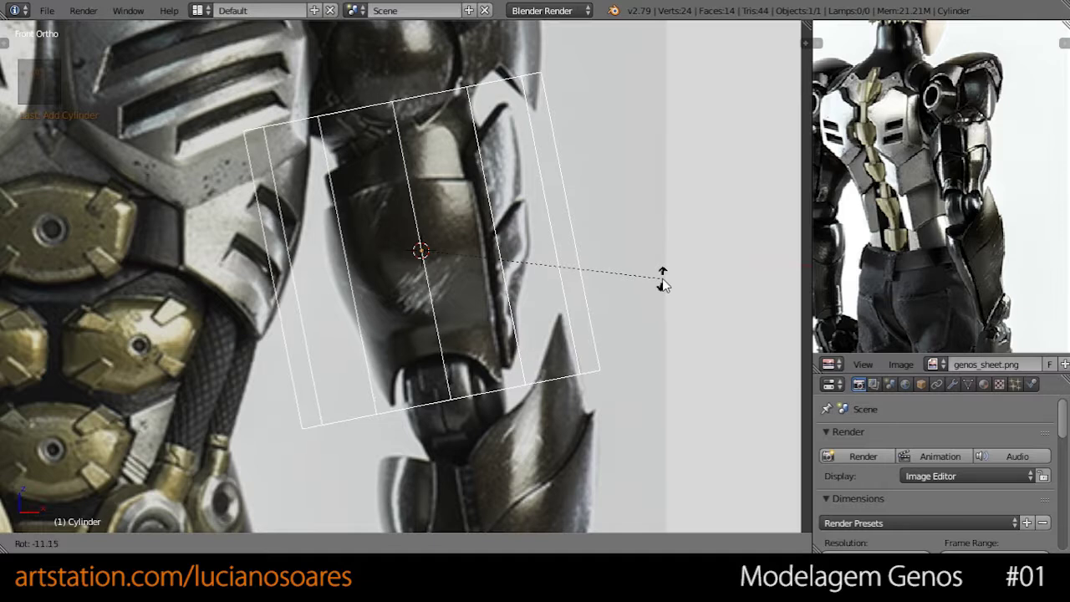
{"action": "left_click", "coordinate": [663, 284]}
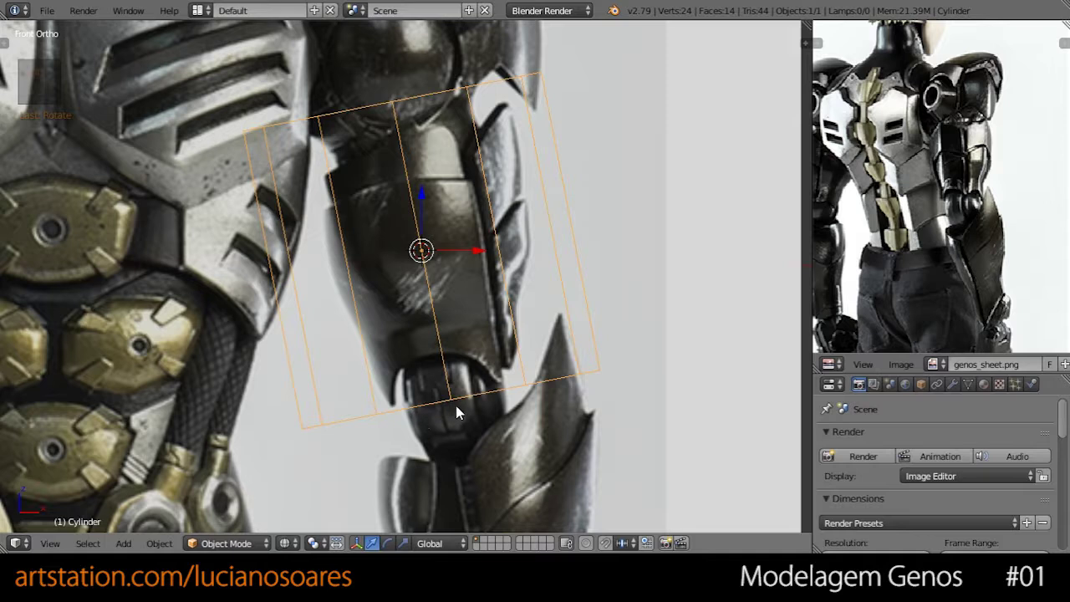
- In Edit Mode, scale the whole cylinder mesh down closer to the upper arm's size and select its bottom edge loop
{"action": "key", "text": "Tab"}
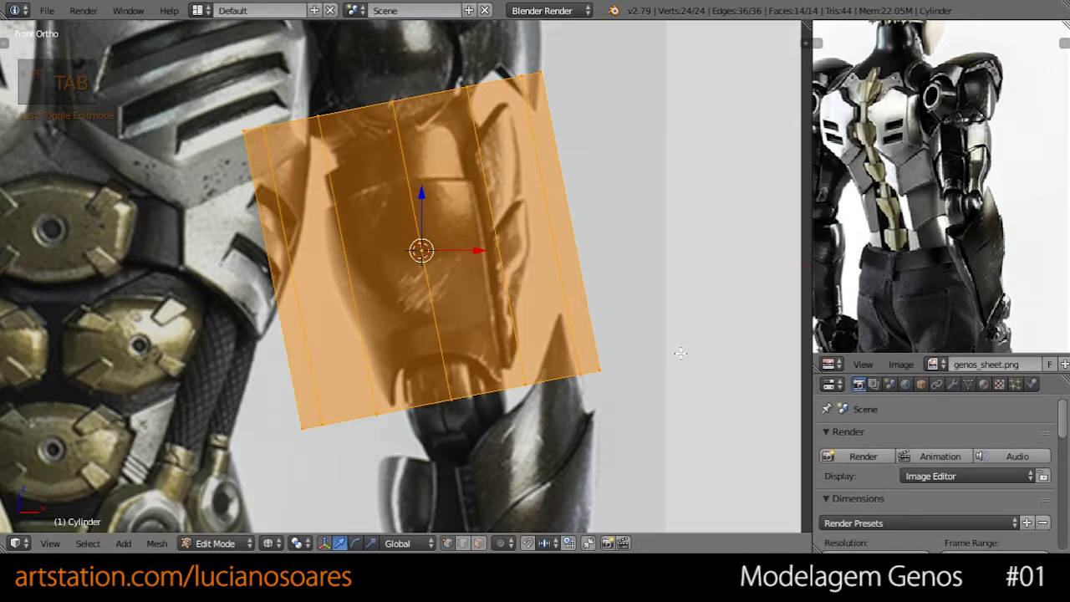
{"action": "key", "text": "s"}
{"action": "left_click", "coordinate": [612, 328]}
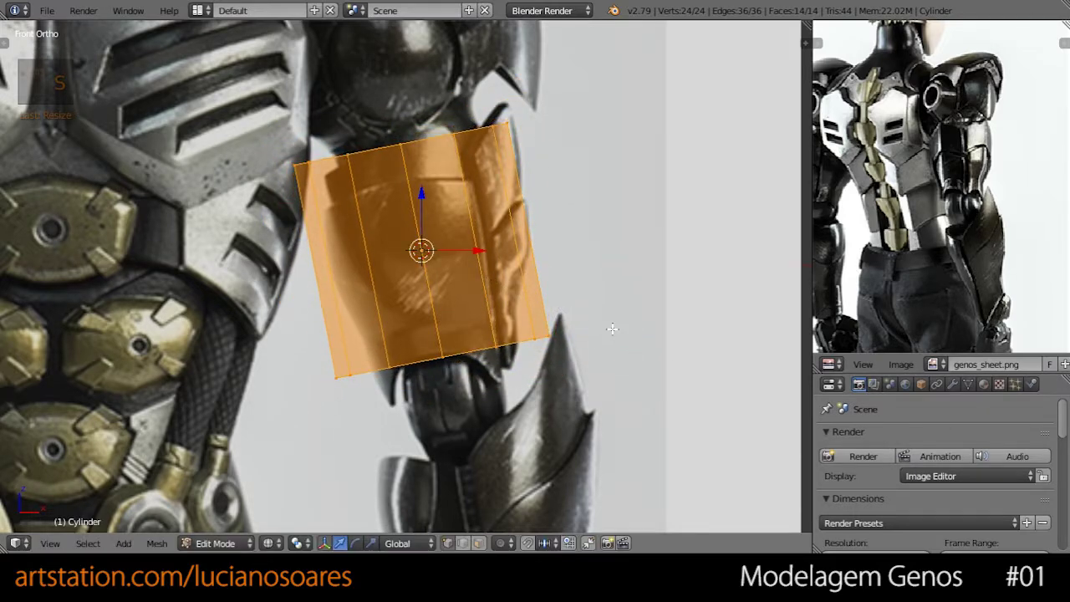
{"action": "right_click", "coordinate": [487, 354], "text": "alt"}
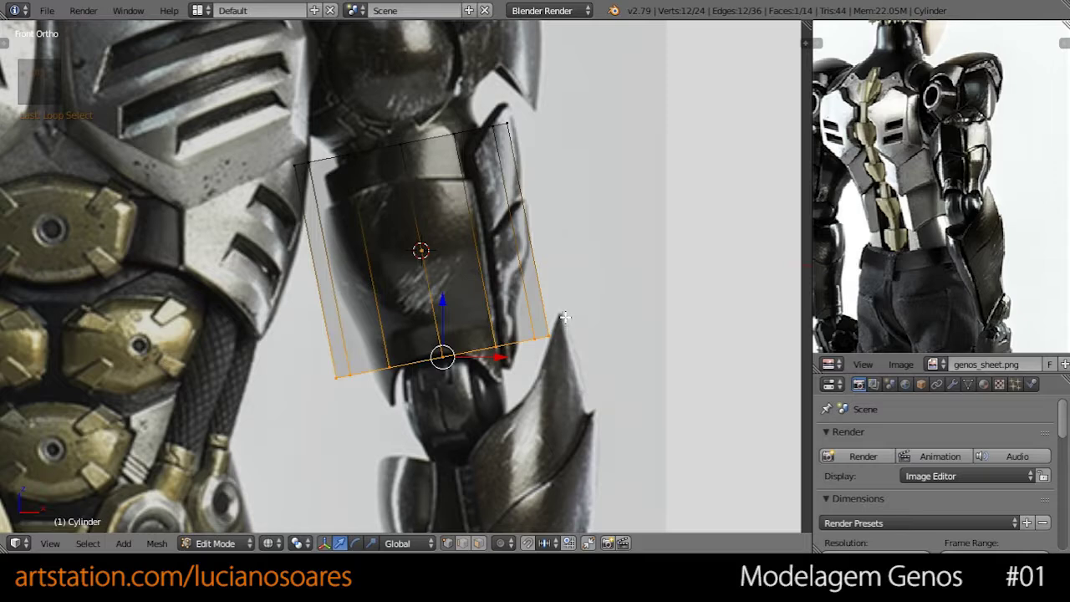
{"action": "key", "text": "g"}
{"action": "key", "text": "Escape"}
{"action": "key", "text": "g"}
{"action": "key", "text": "Escape"}
{"action": "key", "text": "g"}
{"action": "key", "text": "Escape"}
{"action": "key", "text": "r"}
{"action": "key", "text": "Escape"}
{"action": "key", "text": "s"}
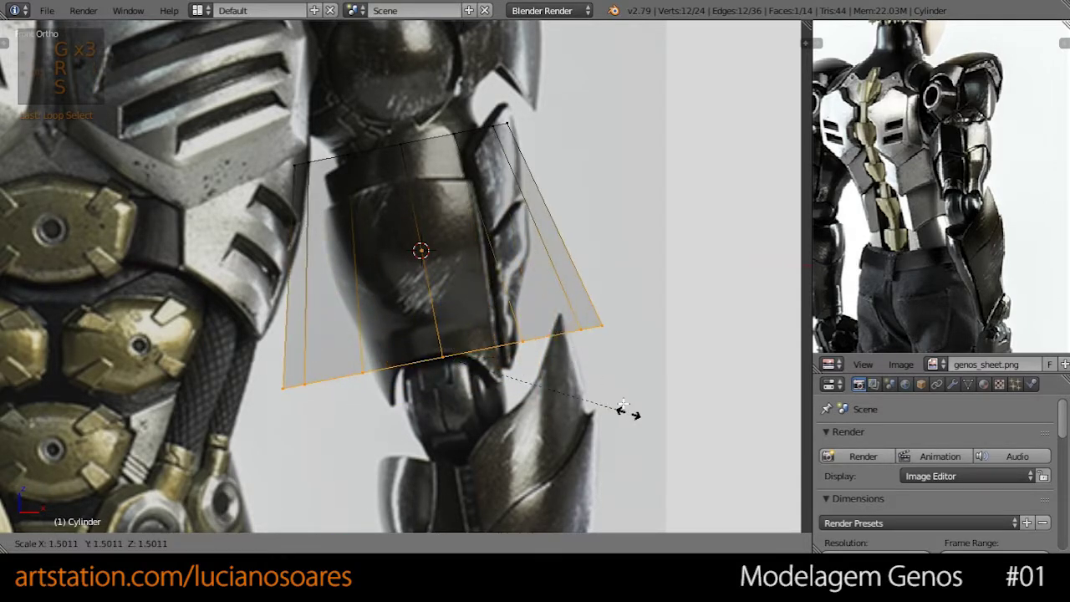
{"action": "key", "text": "Escape"}
- Lower the cylinder's bottom loop about 0.23 units to the elbow and scale it down to the arm's width there
{"action": "key", "text": "g"}
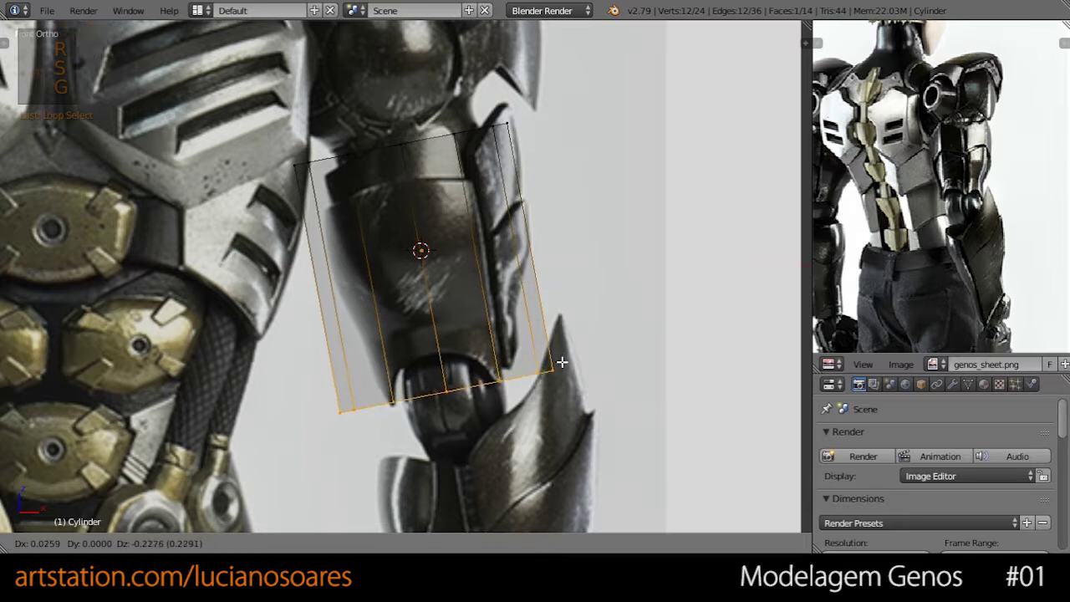
{"action": "left_click", "coordinate": [561, 363]}
{"action": "key", "text": "s"}
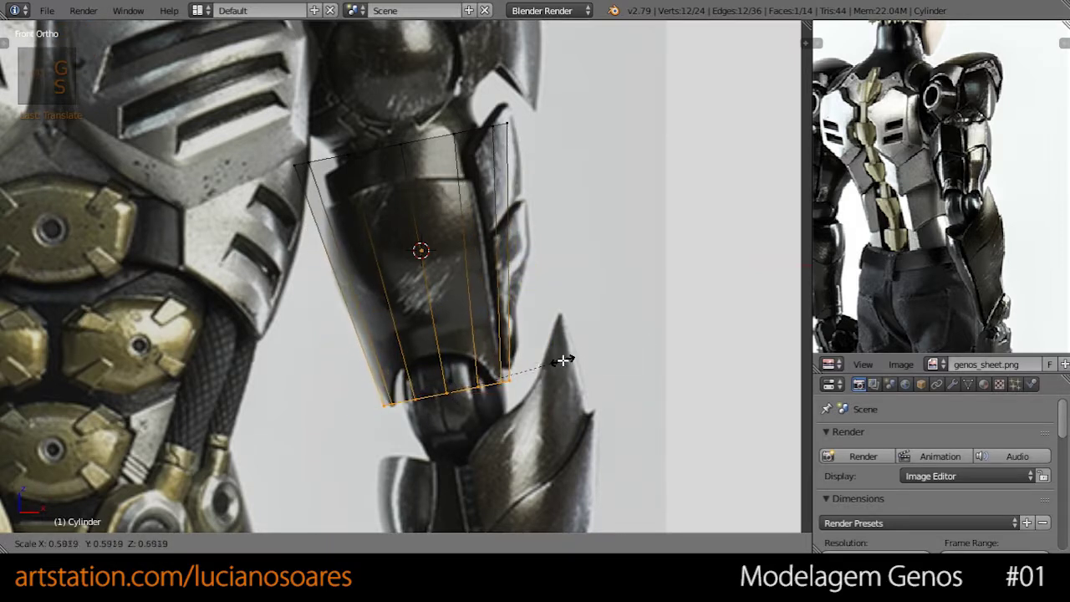
{"action": "left_click", "coordinate": [556, 363]}
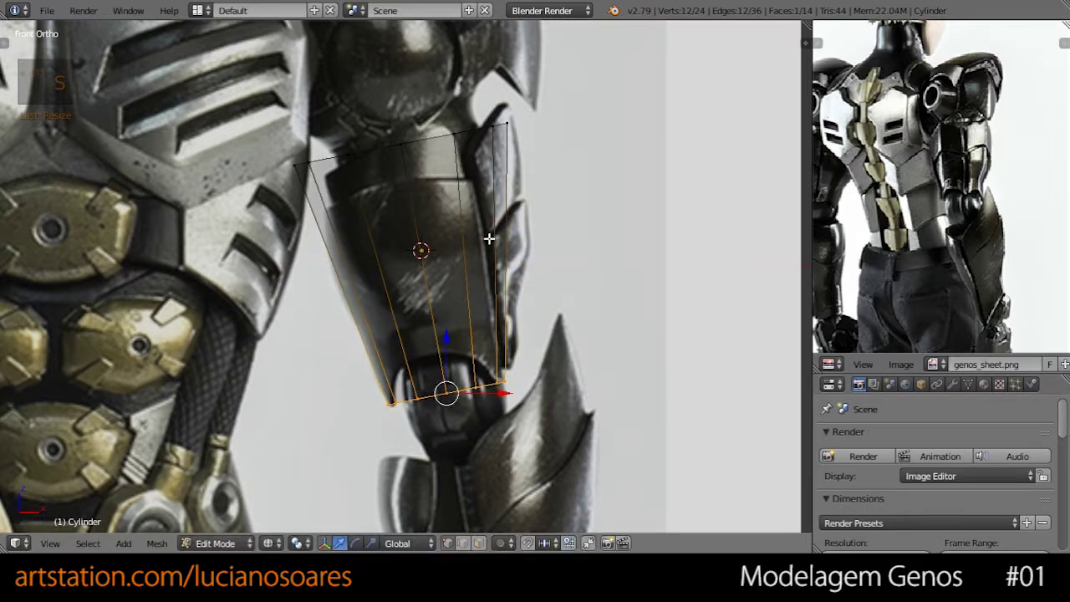
- Select the cylinder's top edge loop and scale it down to about 0.75, matching the width of the upper arm's top
{"action": "middle_click_drag", "start_coordinate": [510, 265], "coordinate": [523, 295], "text": "shift"}
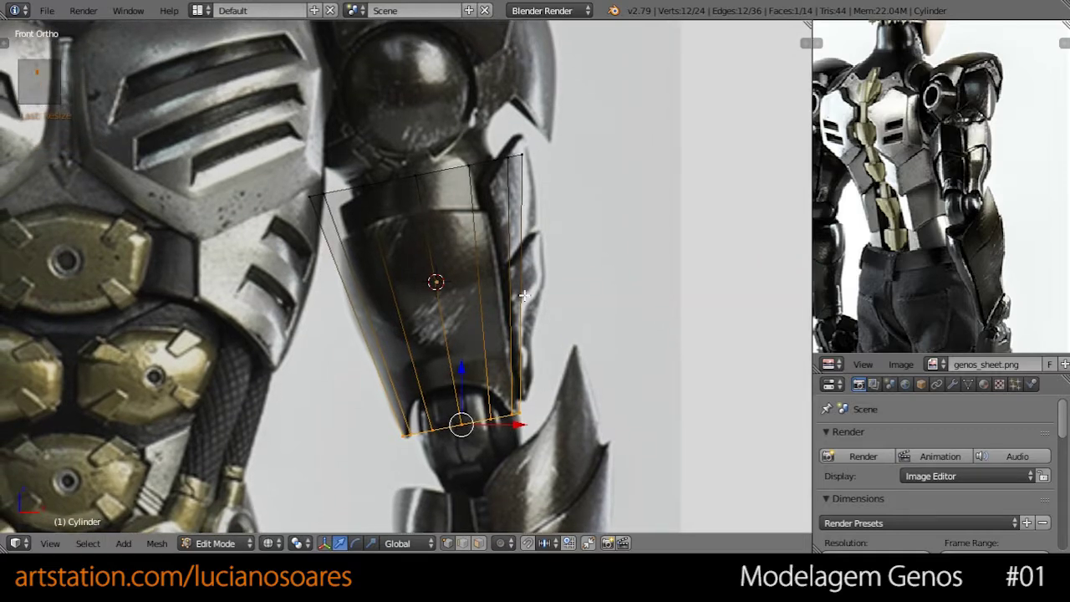
{"action": "right_click", "coordinate": [442, 173], "text": "alt"}
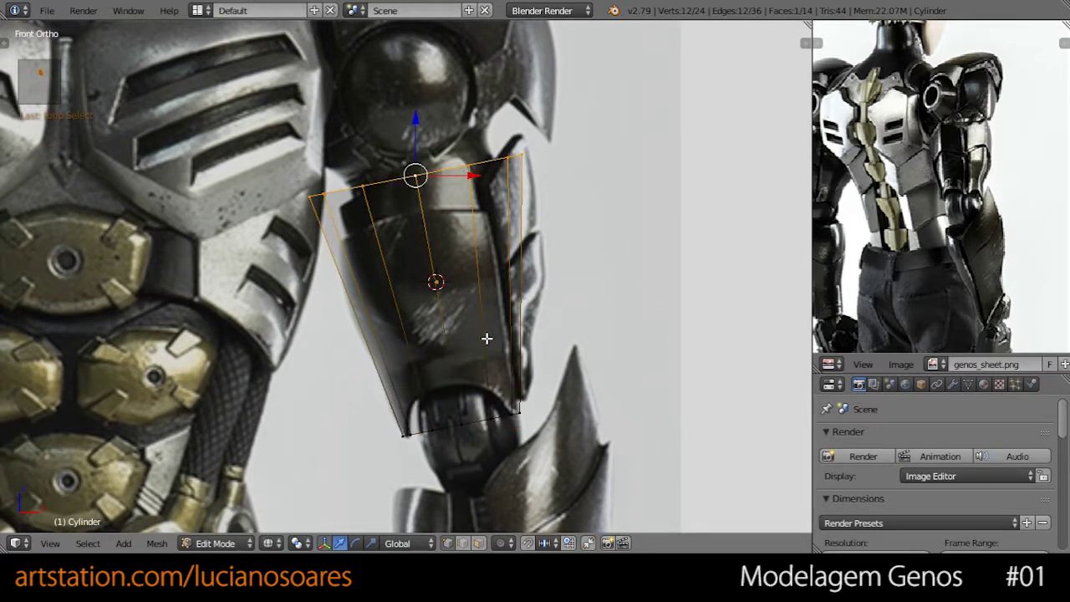
{"action": "middle_click_drag", "start_coordinate": [486, 298], "coordinate": [544, 351]}
{"action": "key", "text": "KP_Decimal"}
{"action": "key", "text": "z"}
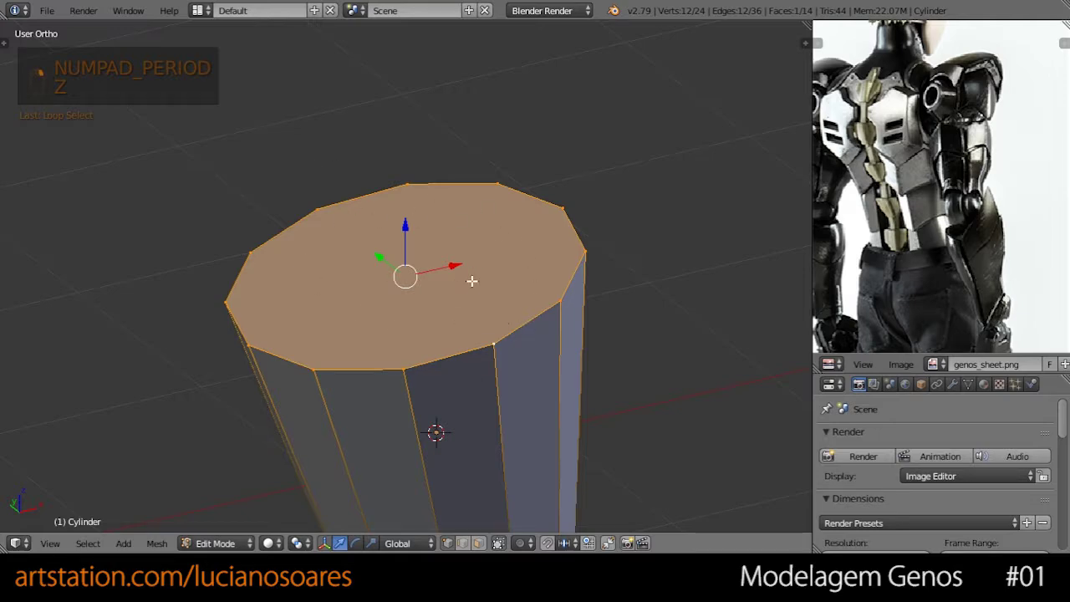
{"action": "key", "text": "KP_1"}
{"action": "key", "text": "z"}
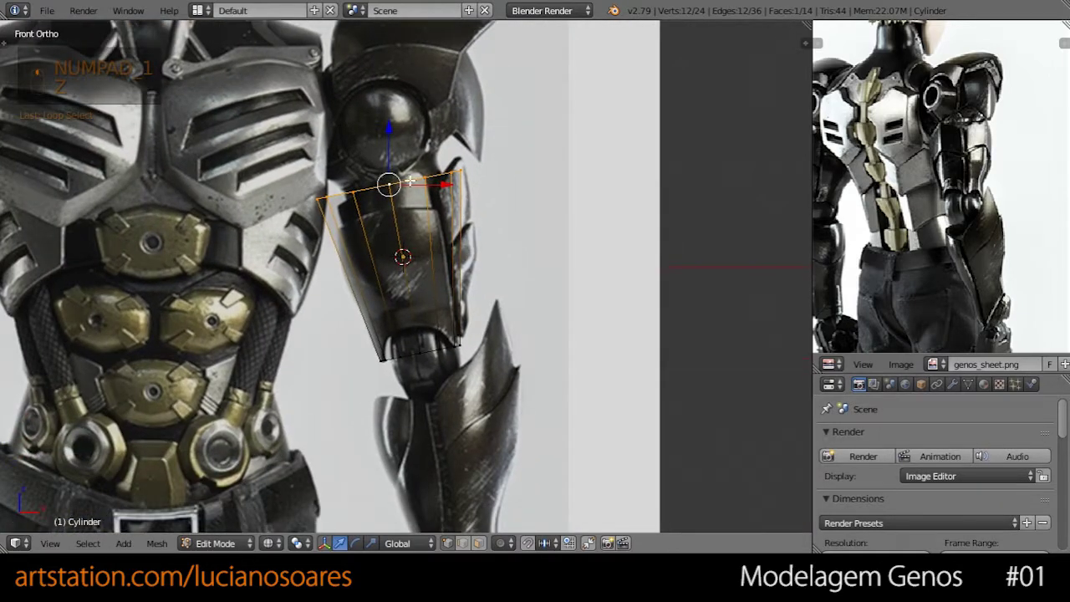
{"action": "scroll", "coordinate": [410, 181], "scroll_direction": "up", "scroll_amount": 2}
{"action": "middle_click_drag", "start_coordinate": [537, 161], "coordinate": [549, 205], "text": "shift"}
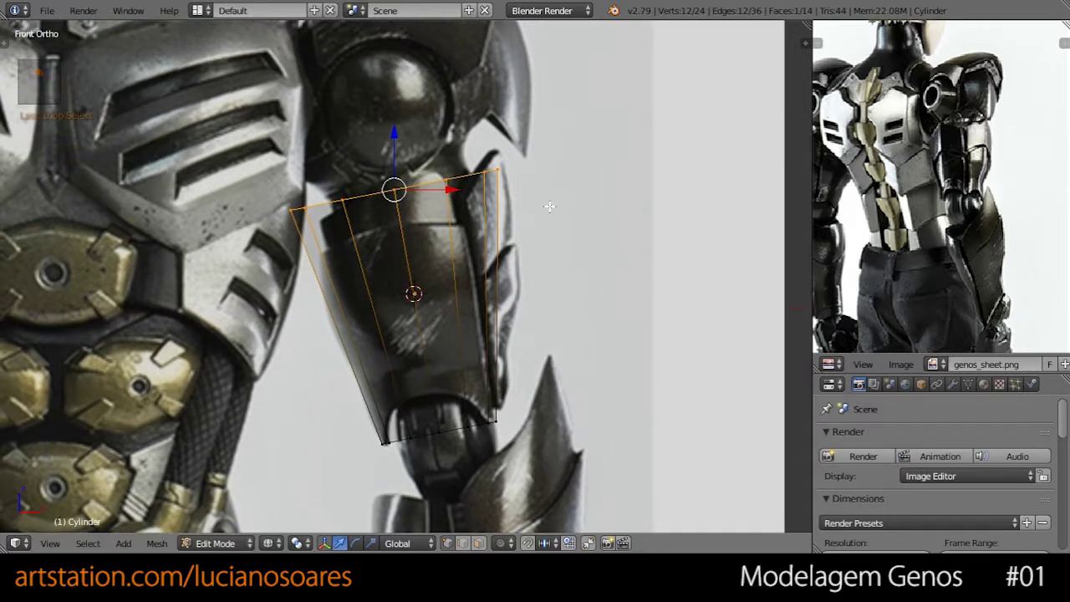
{"action": "key", "text": "s"}
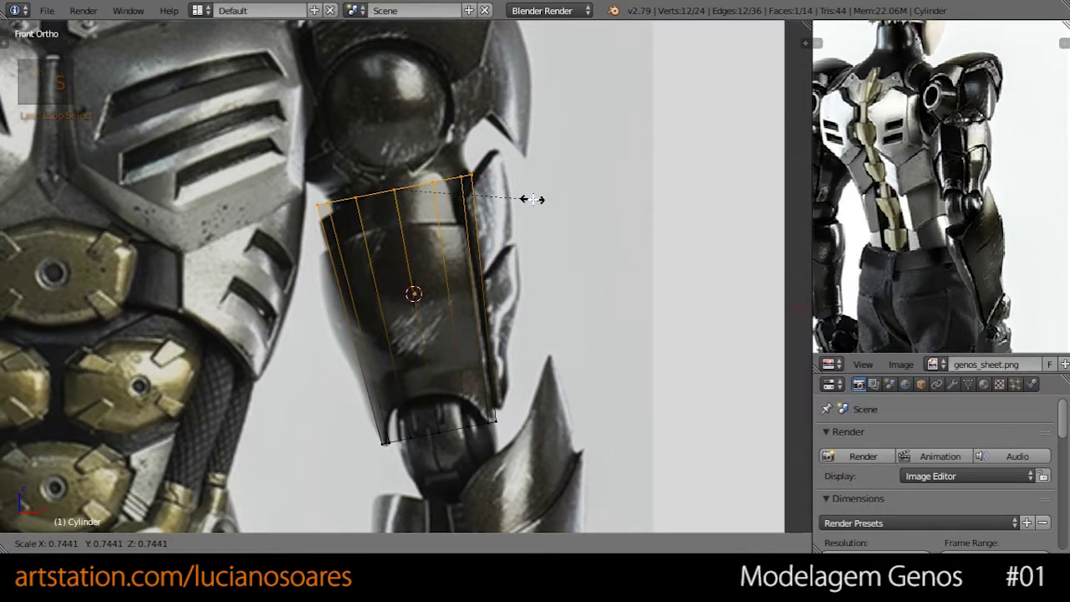
{"action": "left_click", "coordinate": [539, 194]}
- Tilt the top loop slightly along the upper arm's edge, nudge it into place and scale it to about 0.96
{"action": "key", "text": "r"}
{"action": "left_click", "coordinate": [549, 180]}
{"action": "key", "text": "g"}
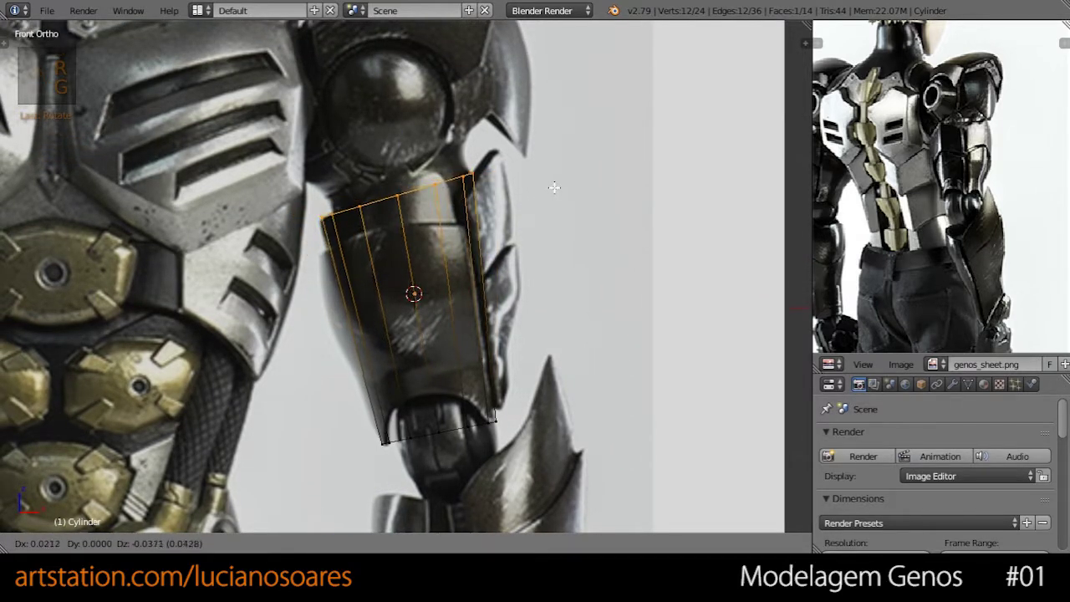
{"action": "left_click", "coordinate": [568, 193]}
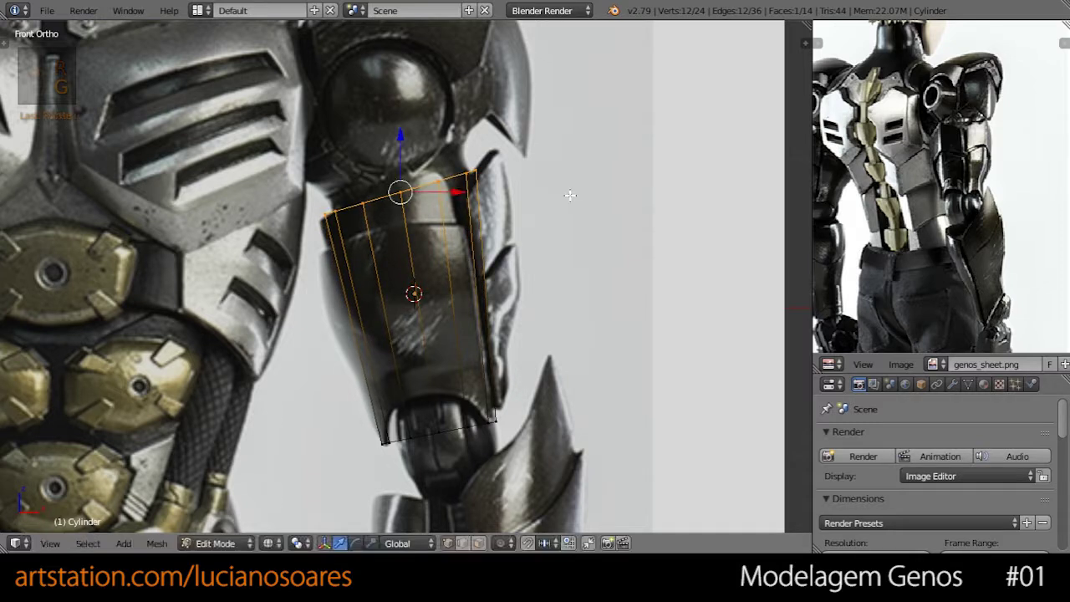
{"action": "key", "text": "s"}
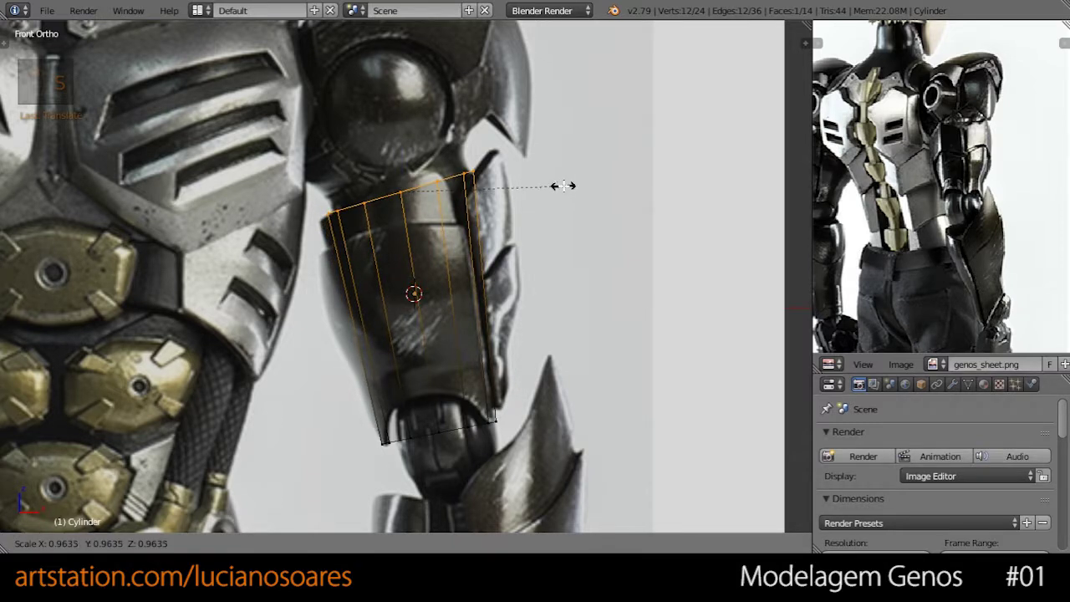
{"action": "left_click", "coordinate": [560, 187]}
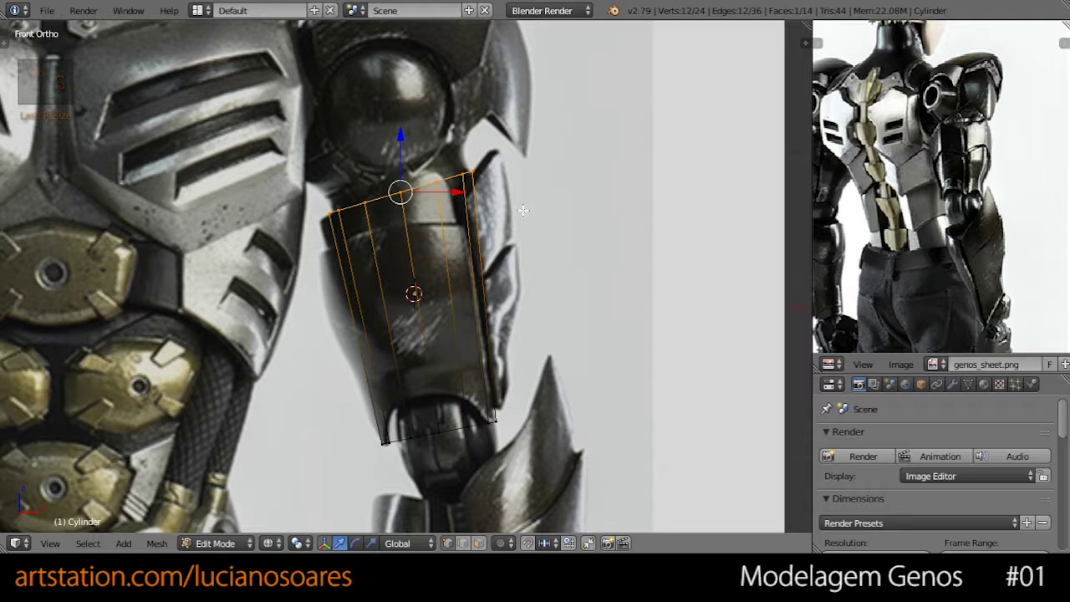
- Tilt the top loop more steeply toward the outer shoulder side, widen it, and reposition it over the top of the upper arm
{"action": "key", "text": "s"}
{"action": "key", "text": "r"}
{"action": "left_click", "coordinate": [552, 207]}
{"action": "key", "text": "g"}
{"action": "left_click", "coordinate": [554, 208]}
{"action": "key", "text": "s"}
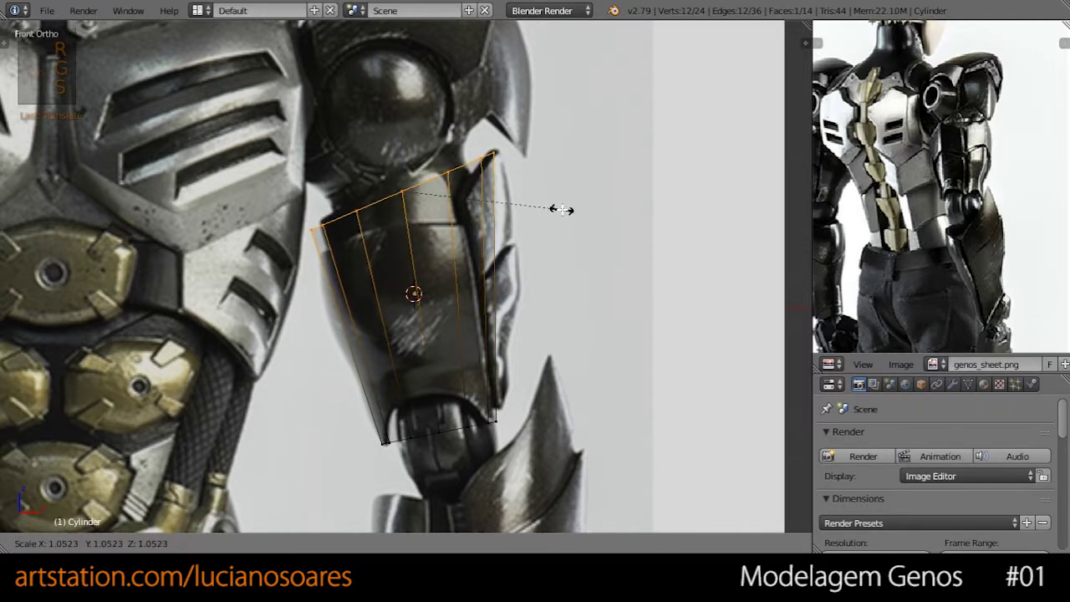
{"action": "left_click", "coordinate": [562, 209]}
{"action": "key", "text": "g"}
{"action": "left_click", "coordinate": [566, 210]}
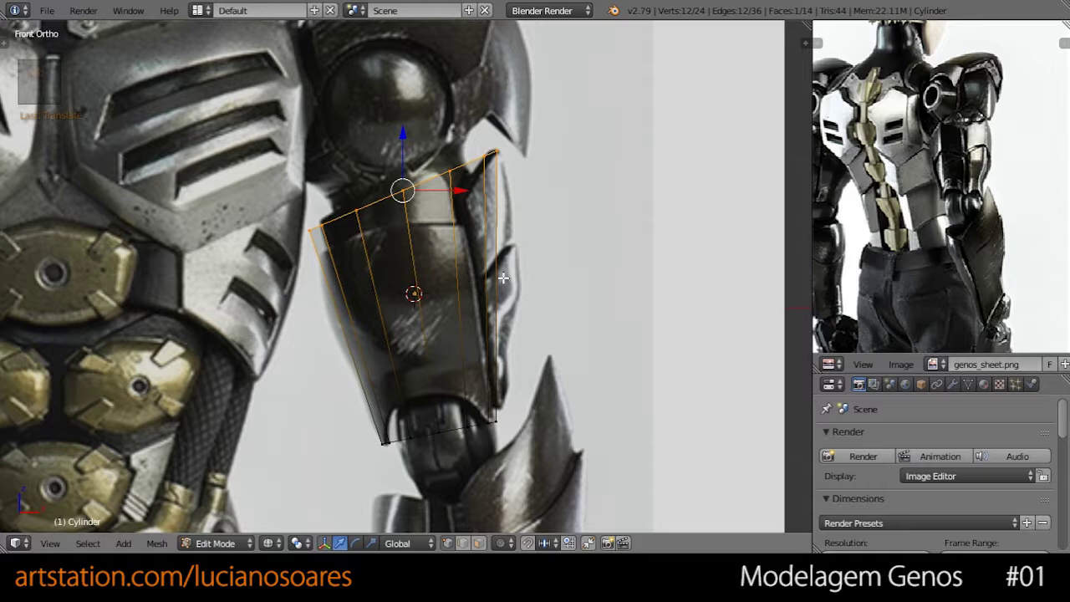
- Compare the tapered cylinder with the upper arm reference in alternating wireframe and solid display, finishing in solid
{"action": "middle_click_drag", "start_coordinate": [484, 298], "coordinate": [483, 275], "text": "shift"}
{"action": "key", "text": "z"}
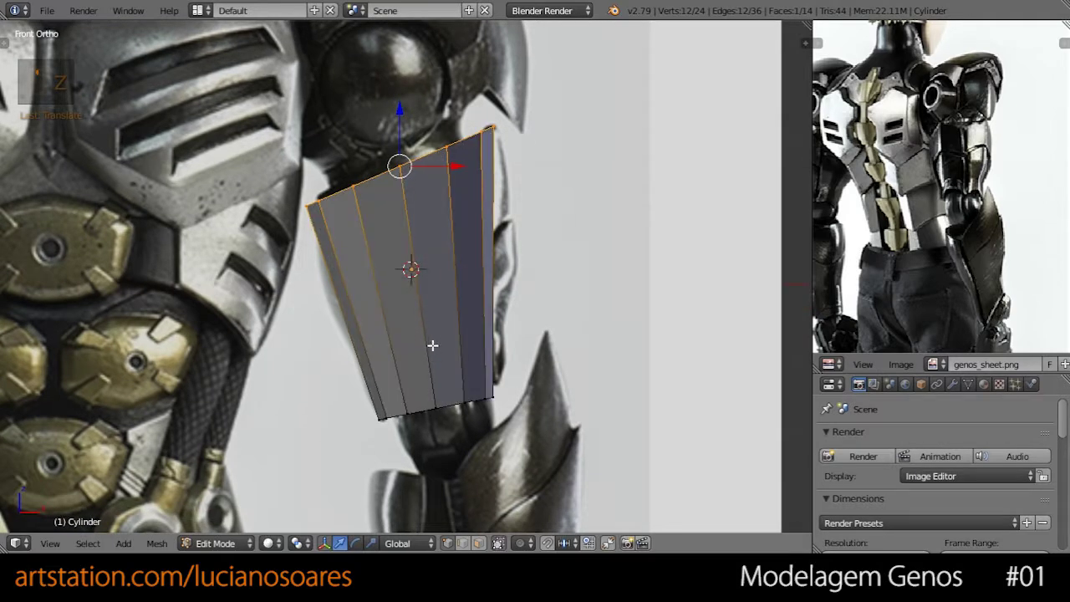
{"action": "key", "text": "z"}
{"action": "key", "text": "z"}
{"action": "key", "text": "z"}
{"action": "key", "text": "z"}
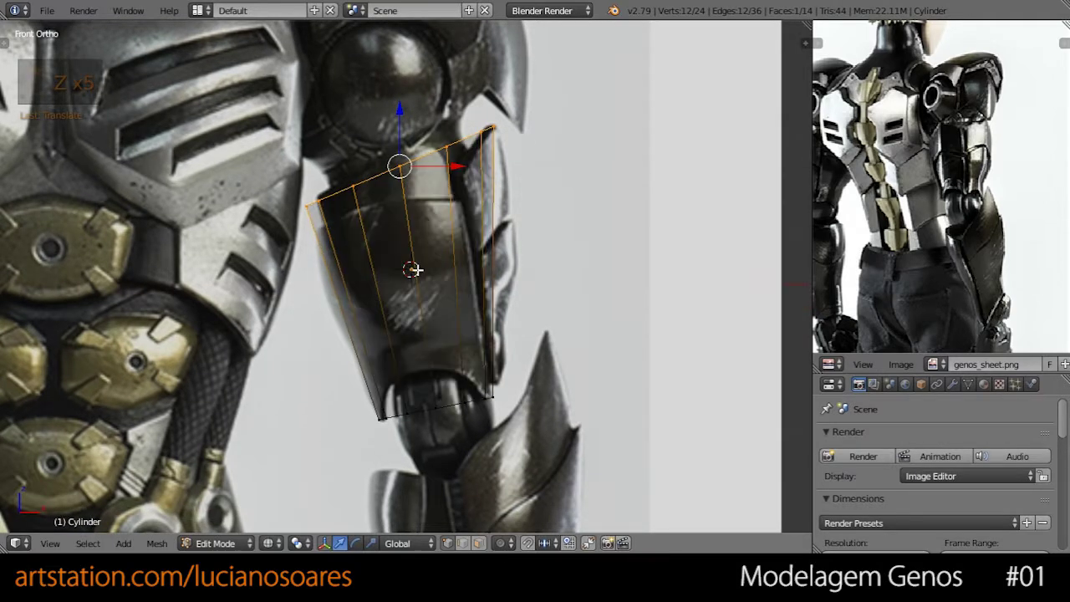
{"action": "key", "text": "z"}
{"action": "key", "text": "z"}
{"action": "key", "text": "z"}
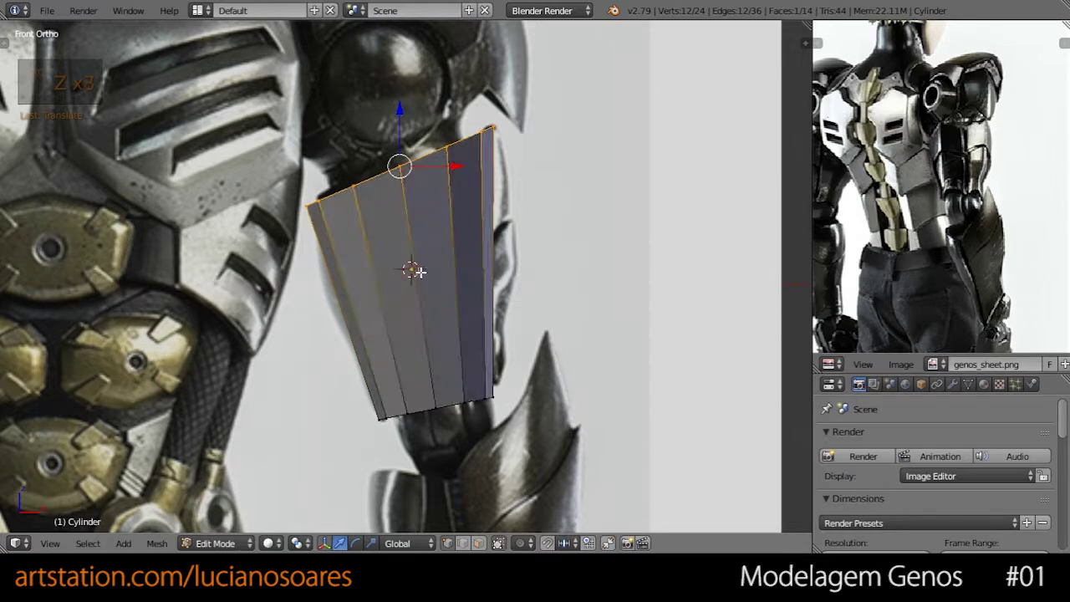
- Add two evenly spaced horizontal edge loops around the tapered cylinder, leaving them unslid
{"action": "key", "text": "z"}
{"action": "key", "text": "z"}
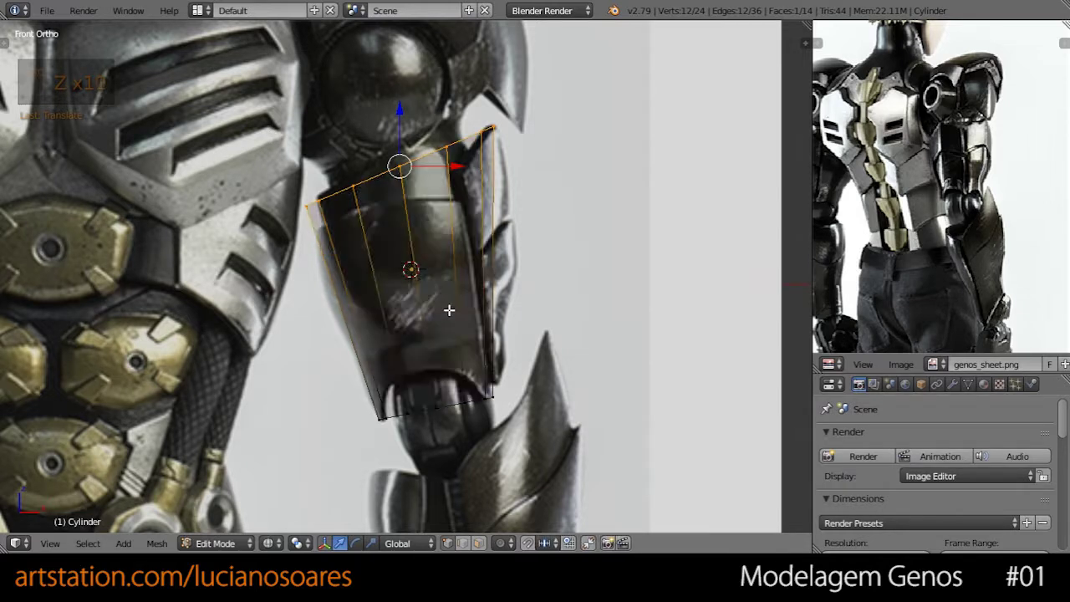
{"action": "key", "text": "z"}
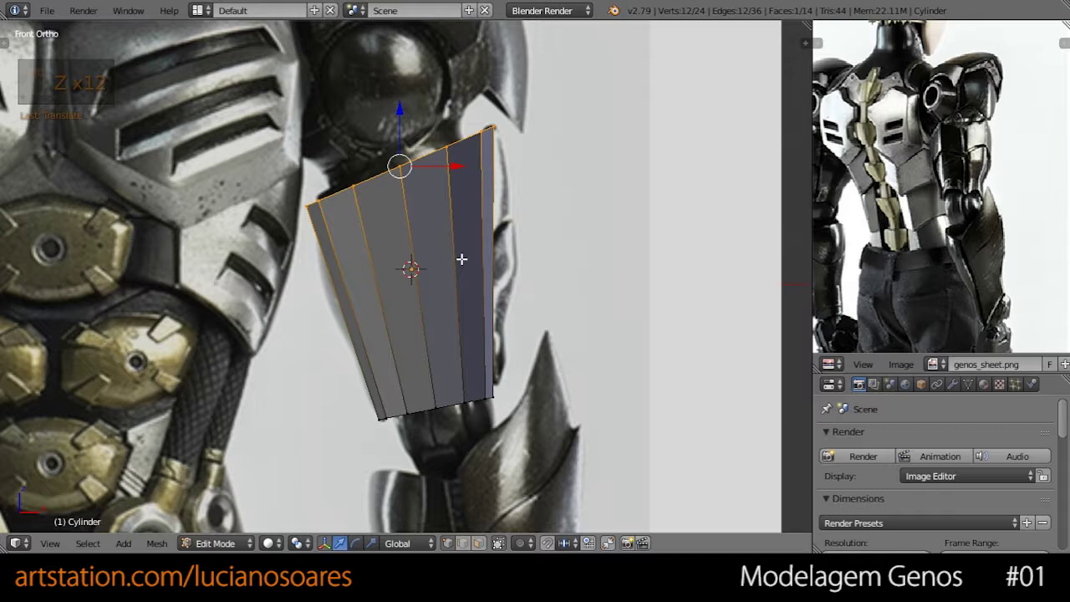
{"action": "key", "text": "z"}
{"action": "key", "text": "z"}
{"action": "key", "text": "ctrl+r"}
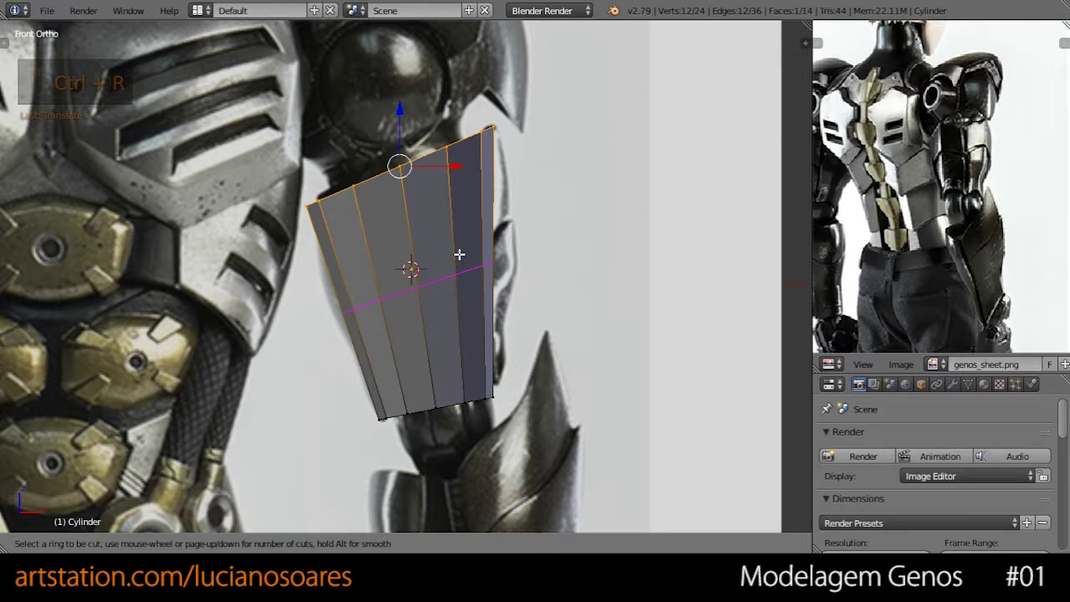
{"action": "scroll", "coordinate": [459, 254], "scroll_direction": "up", "scroll_amount": 1}
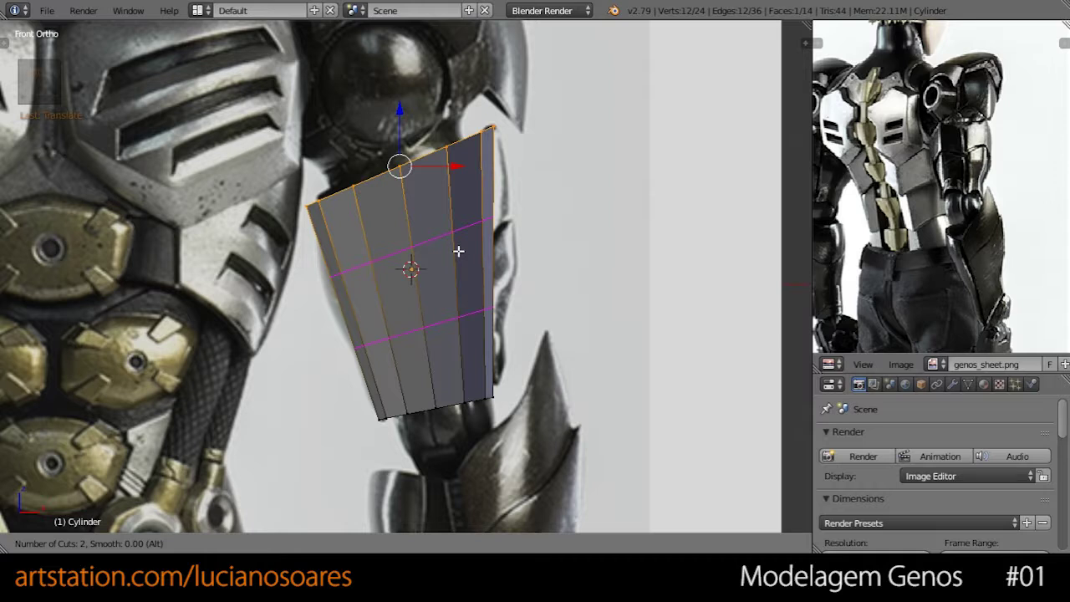
{"action": "left_click", "coordinate": [458, 248]}
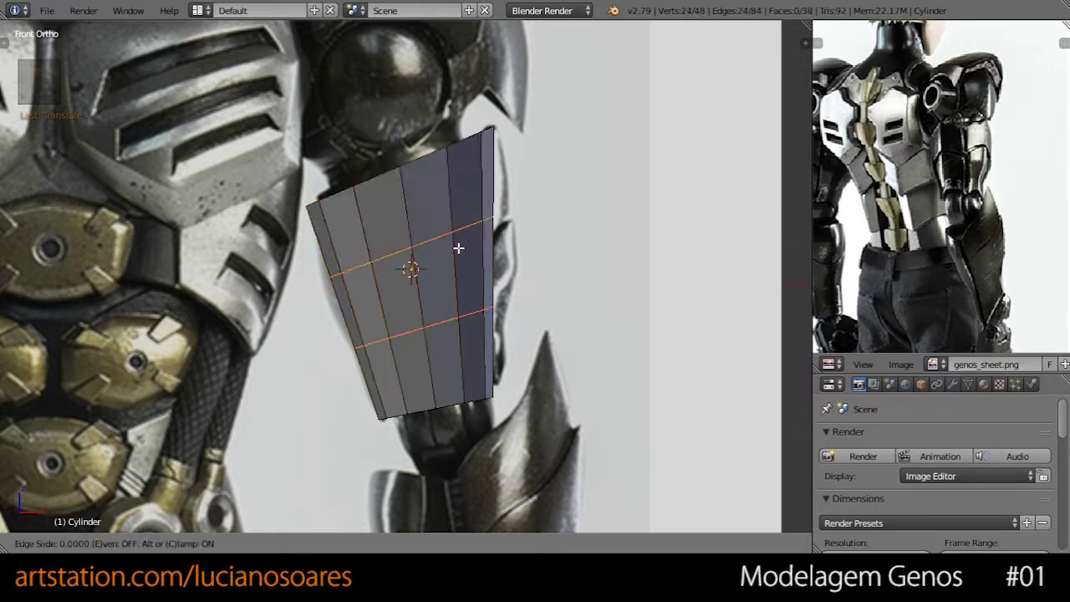
{"action": "right_click", "coordinate": [460, 254]}
- In wireframe display, select the upper of the two new loops, scale it up and nudge it to the upper arm's outline
{"action": "key", "text": "z"}
{"action": "right_click", "coordinate": [448, 234], "text": "alt"}
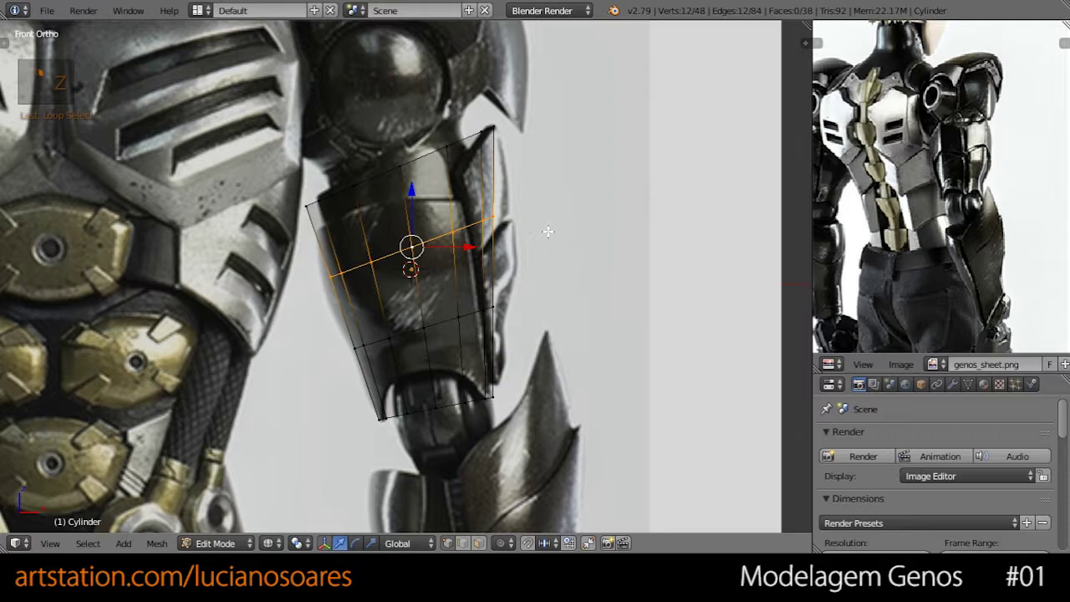
{"action": "key", "text": "s"}
{"action": "left_click", "coordinate": [569, 237]}
{"action": "key", "text": "g"}
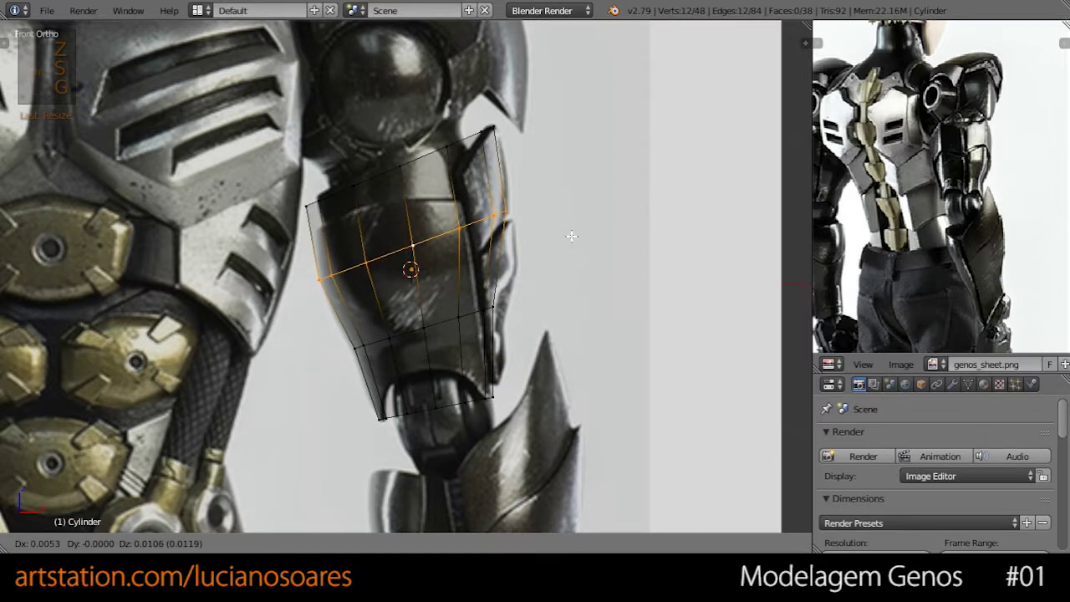
{"action": "left_click", "coordinate": [572, 236]}
- Move the lower new loop down to just above the elbow opening and scale it to match the upper arm's width
{"action": "right_click", "coordinate": [477, 313], "text": "alt"}
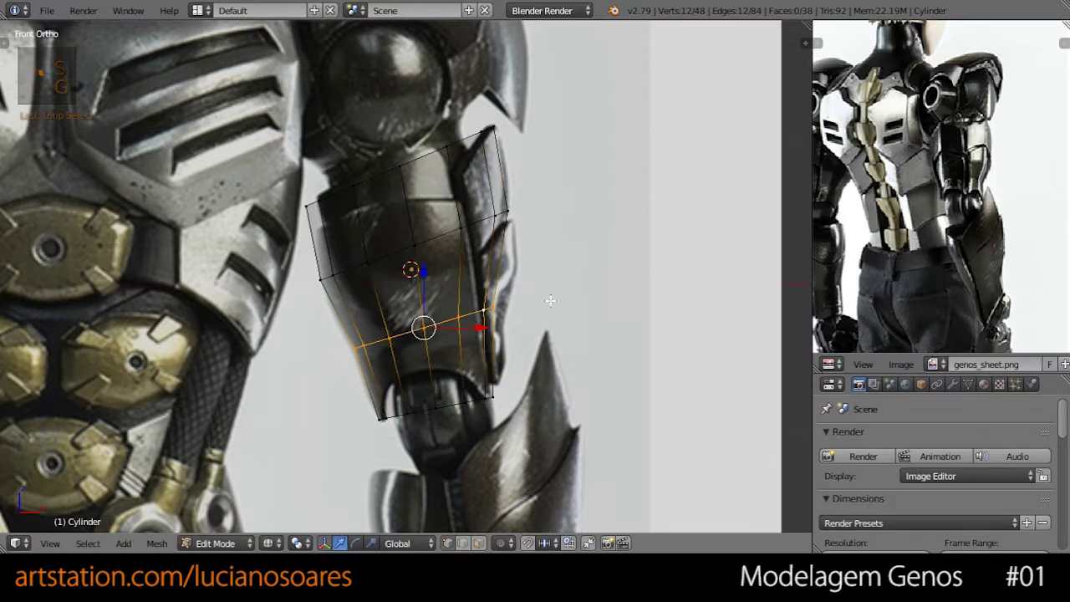
{"action": "key", "text": "g"}
{"action": "left_click", "coordinate": [557, 302]}
{"action": "key", "text": "s"}
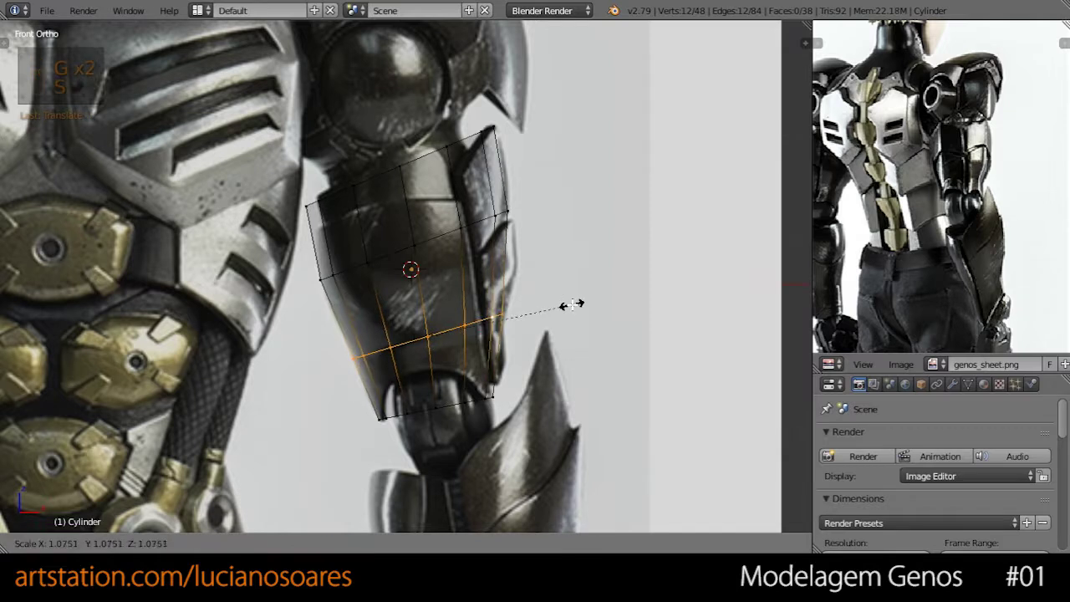
{"action": "left_click", "coordinate": [576, 303]}
{"action": "key", "text": "g"}
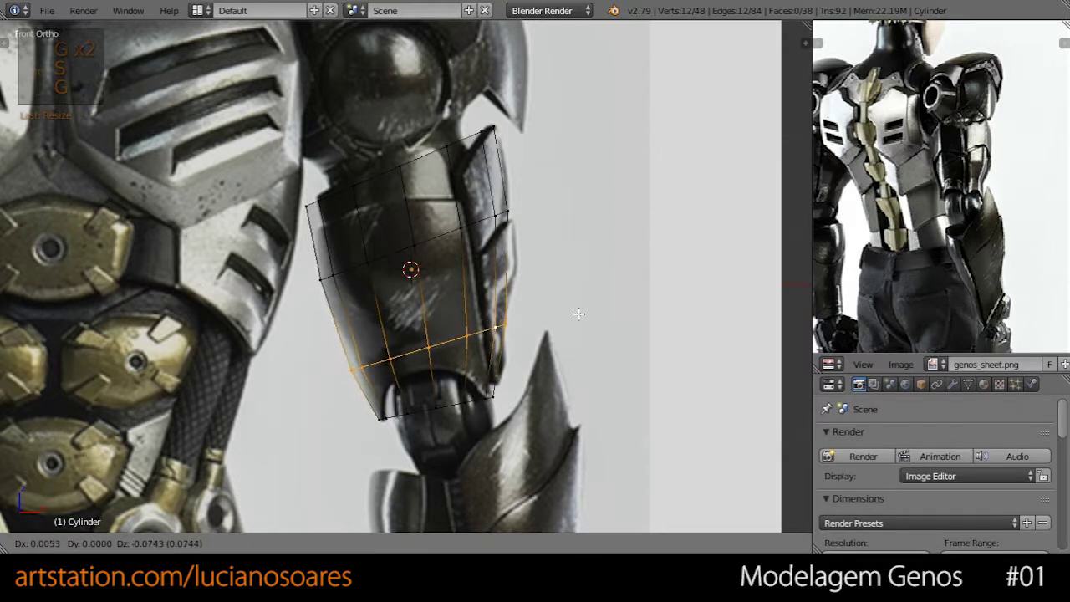
{"action": "key", "text": "s"}
{"action": "key", "text": "g"}
{"action": "left_click", "coordinate": [562, 315]}
{"action": "key", "text": "s"}
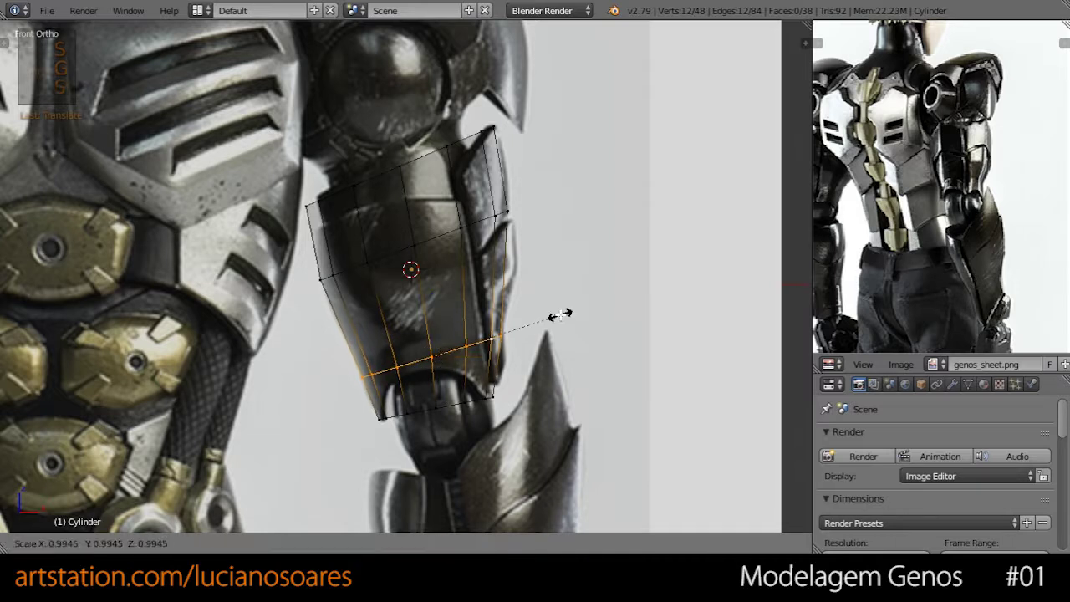
{"action": "left_click", "coordinate": [527, 388]}
{"action": "key", "text": "s"}
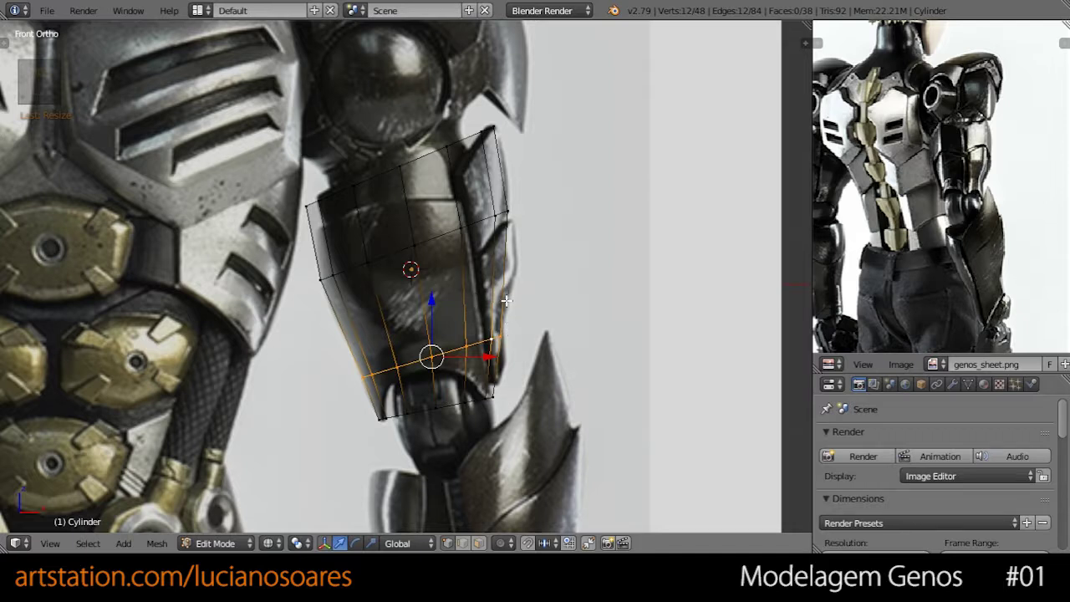
- Insert another edge loop between the two inner loops, shift it slightly down and tilt it along the arm
{"action": "key", "text": "ctrl+r"}
{"action": "left_click", "coordinate": [479, 309]}
{"action": "left_click", "coordinate": [478, 318]}
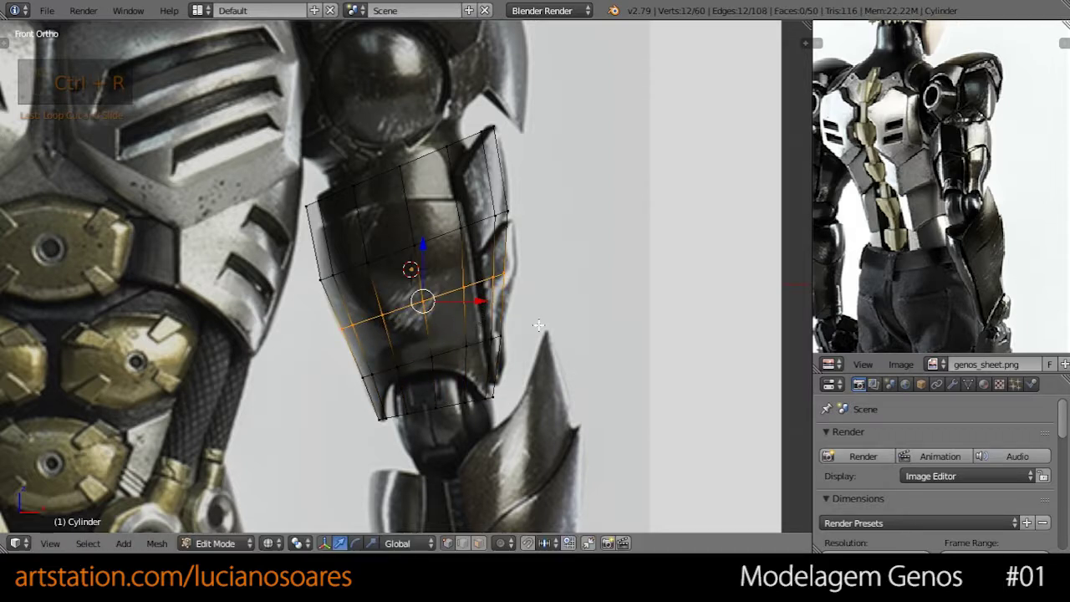
{"action": "key", "text": "r"}
{"action": "key", "text": "g"}
{"action": "key", "text": "r"}
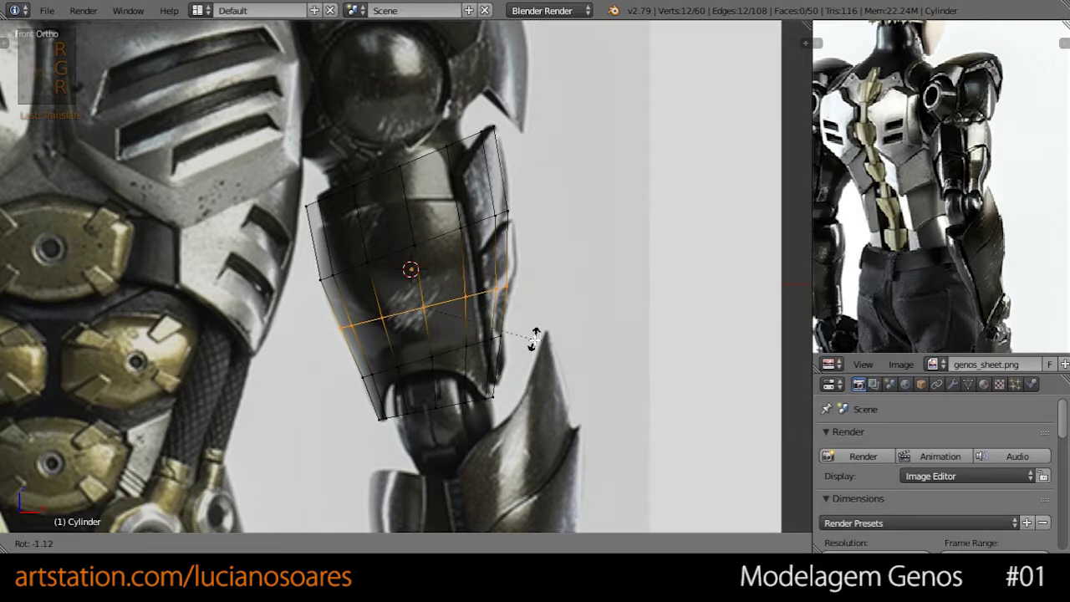
{"action": "left_click", "coordinate": [536, 338]}
- Widen and reposition the newly inserted loop to follow the bulge of the upper arm's outline
{"action": "key", "text": "s"}
{"action": "left_click", "coordinate": [539, 335]}
{"action": "key", "text": "g"}
{"action": "left_click", "coordinate": [541, 335]}
{"action": "key", "text": "s"}
{"action": "left_click", "coordinate": [542, 333]}
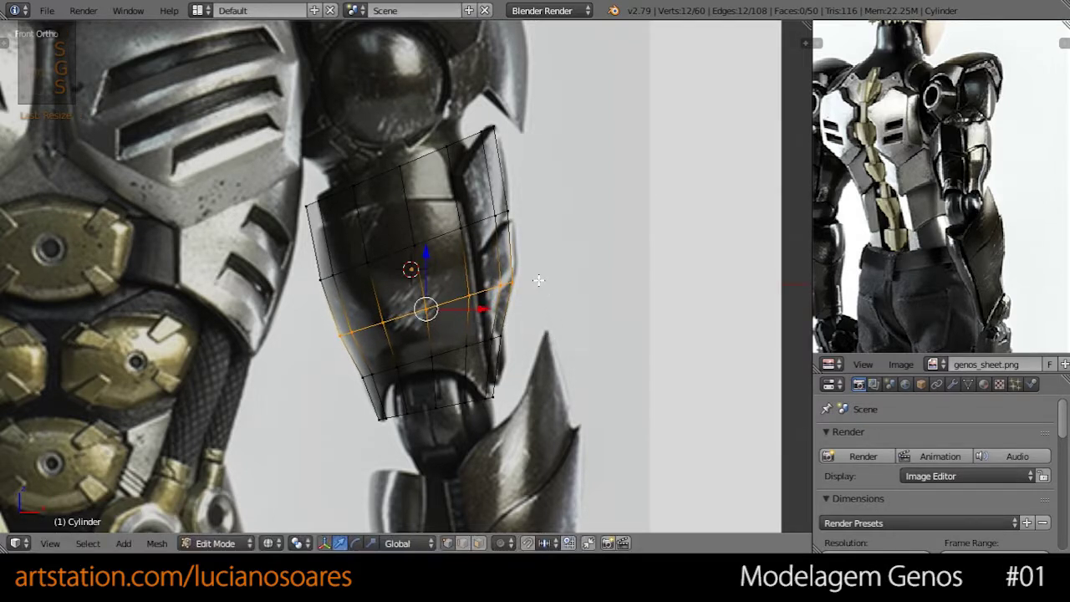
- Examine the solid shape from an orbited angle and in front view alongside the reference sheet's arm poses
{"action": "key", "text": "z"}
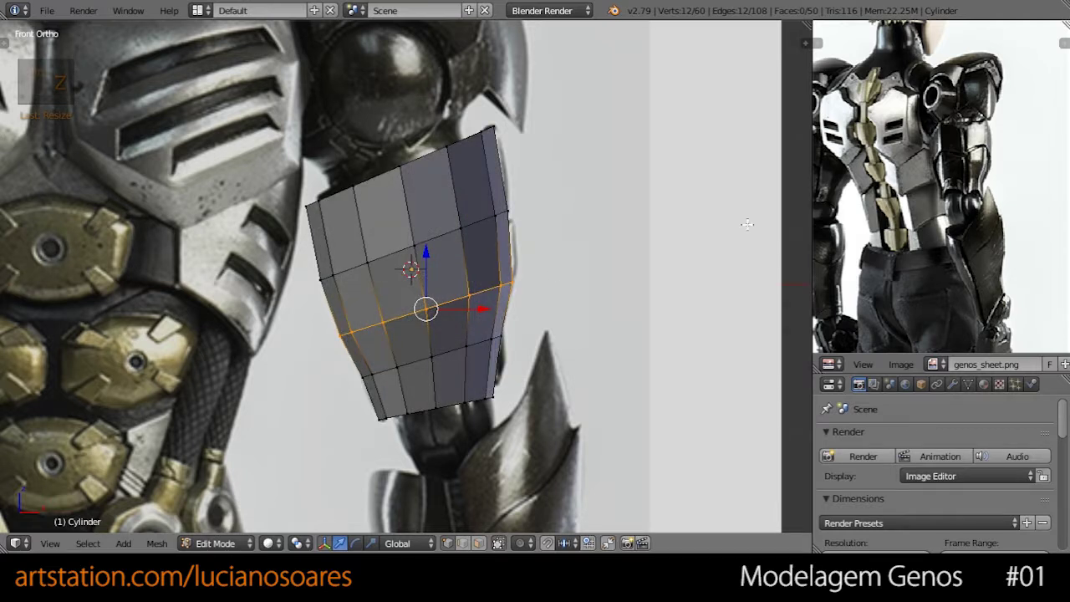
{"action": "middle_click_drag", "start_coordinate": [996, 202], "coordinate": [890, 230]}
{"action": "scroll", "coordinate": [912, 262], "scroll_direction": "up", "scroll_amount": 3}
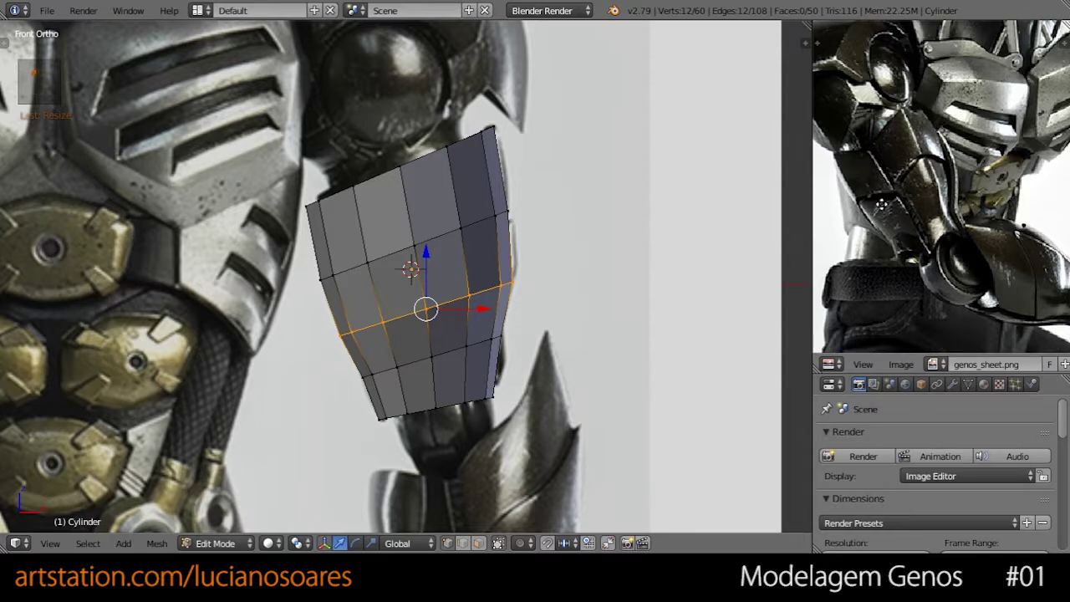
{"action": "middle_click_drag", "start_coordinate": [882, 204], "coordinate": [702, 214]}
{"action": "scroll", "coordinate": [296, 264], "scroll_direction": "down", "scroll_amount": 2}
{"action": "middle_click_drag", "start_coordinate": [296, 264], "coordinate": [446, 261]}
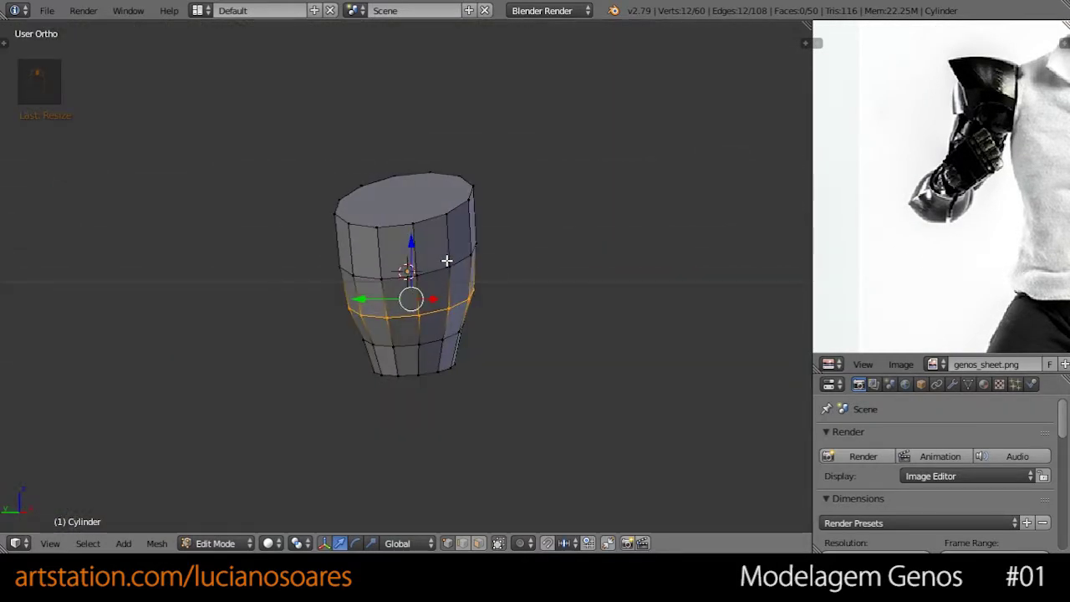
{"action": "key", "text": "KP_1"}
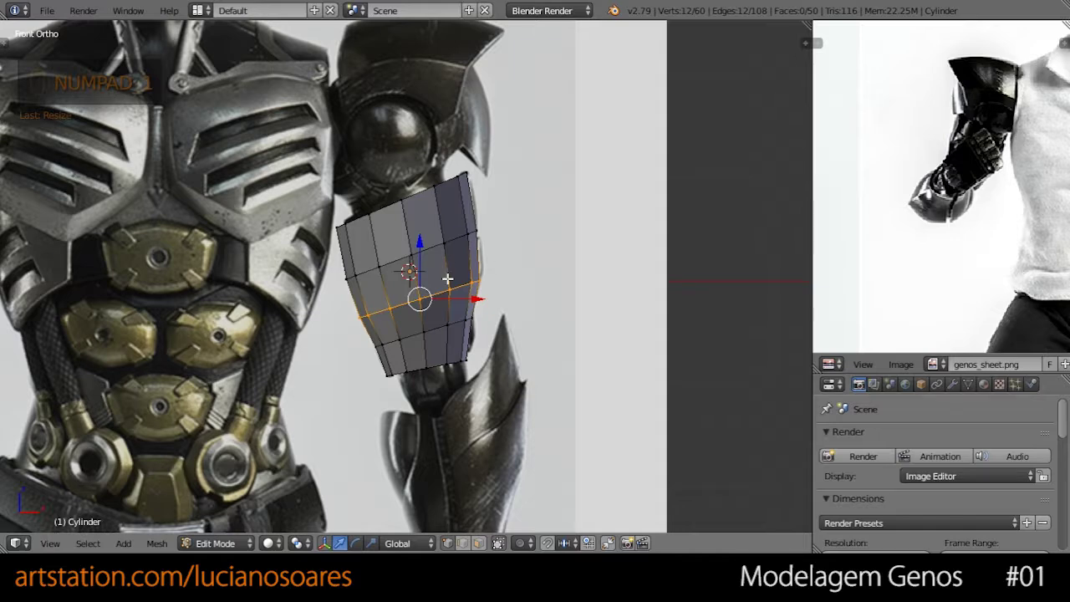
{"action": "scroll", "coordinate": [447, 278], "scroll_direction": "down", "scroll_amount": 3}
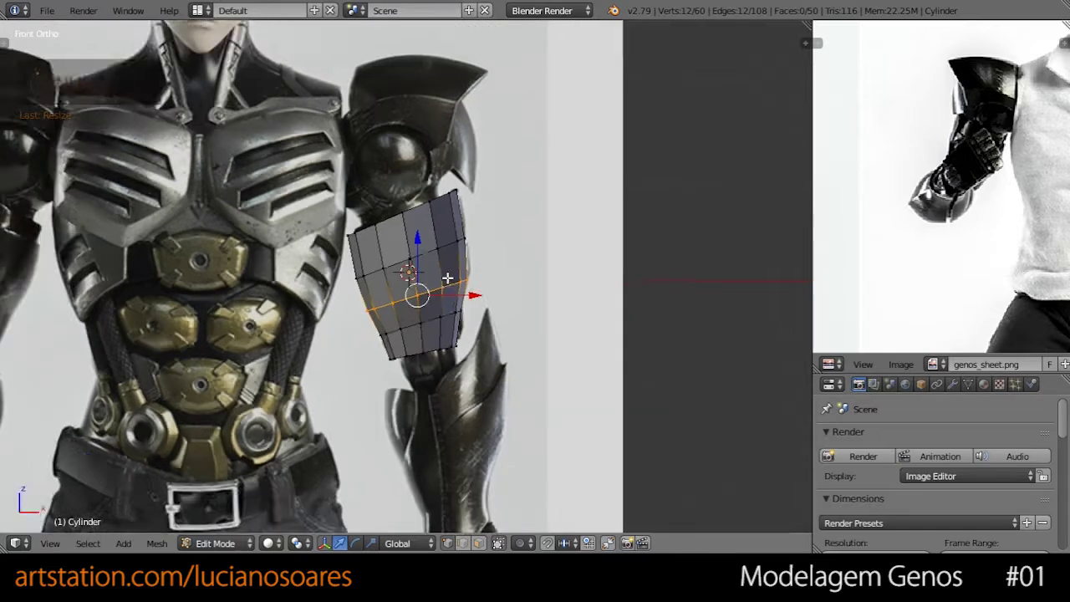
{"action": "scroll", "coordinate": [447, 278], "scroll_direction": "up", "scroll_amount": 1}
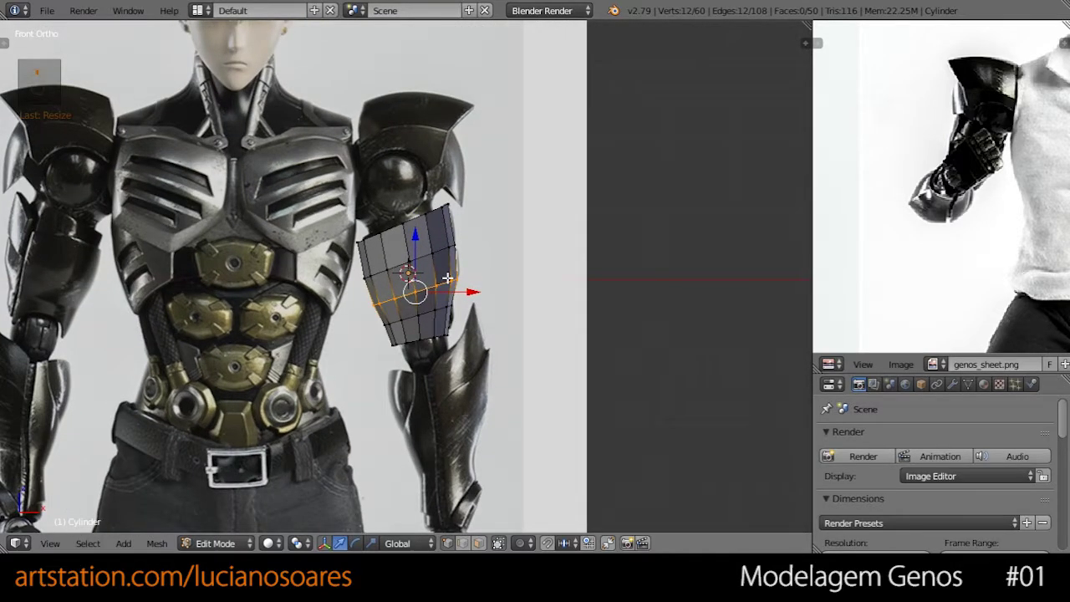
- Study the upper arm's armour plates in the reference sheet's other poses, finishing on a close-up of the back view
{"action": "middle_click_drag", "start_coordinate": [831, 220], "coordinate": [976, 214]}
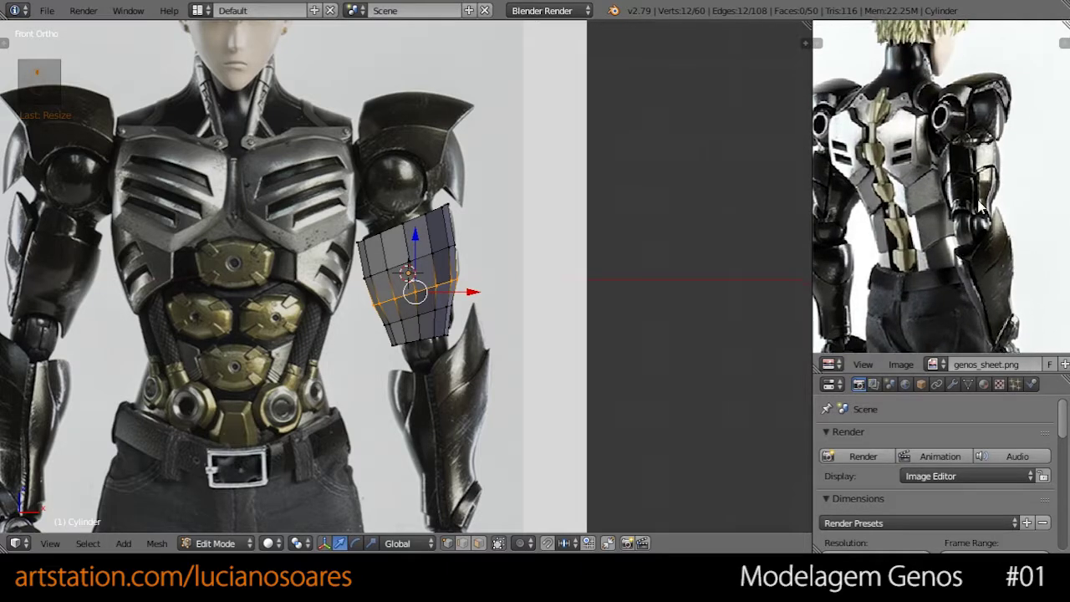
{"action": "scroll", "coordinate": [973, 221], "scroll_direction": "left", "scroll_amount": 5, "text": "ctrl"}
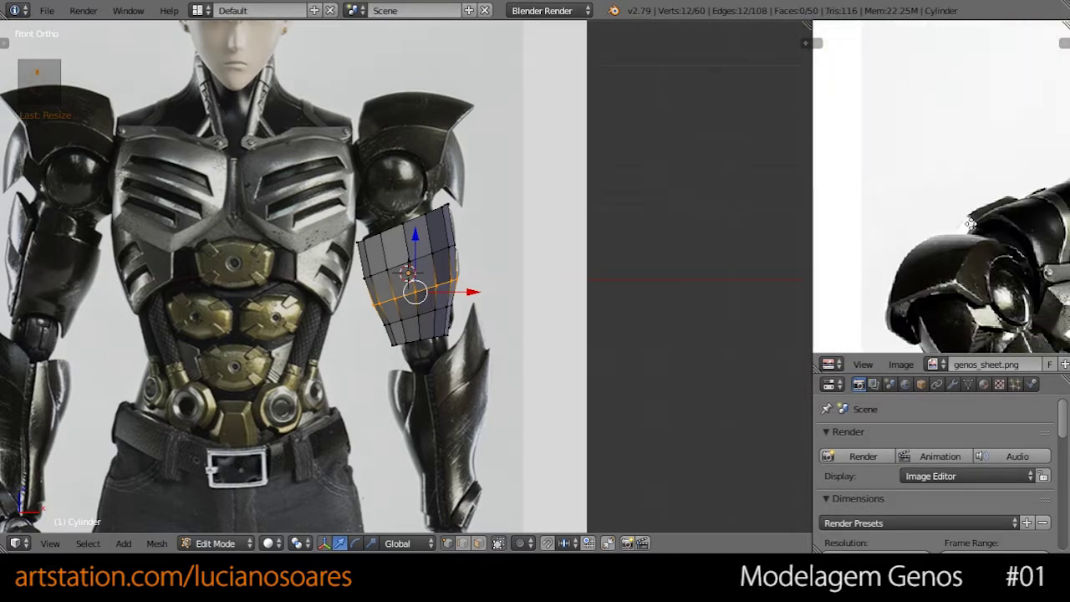
{"action": "scroll", "coordinate": [969, 224], "scroll_direction": "right", "scroll_amount": 3, "text": "ctrl"}
{"action": "scroll", "coordinate": [919, 284], "scroll_direction": "up", "scroll_amount": 3}
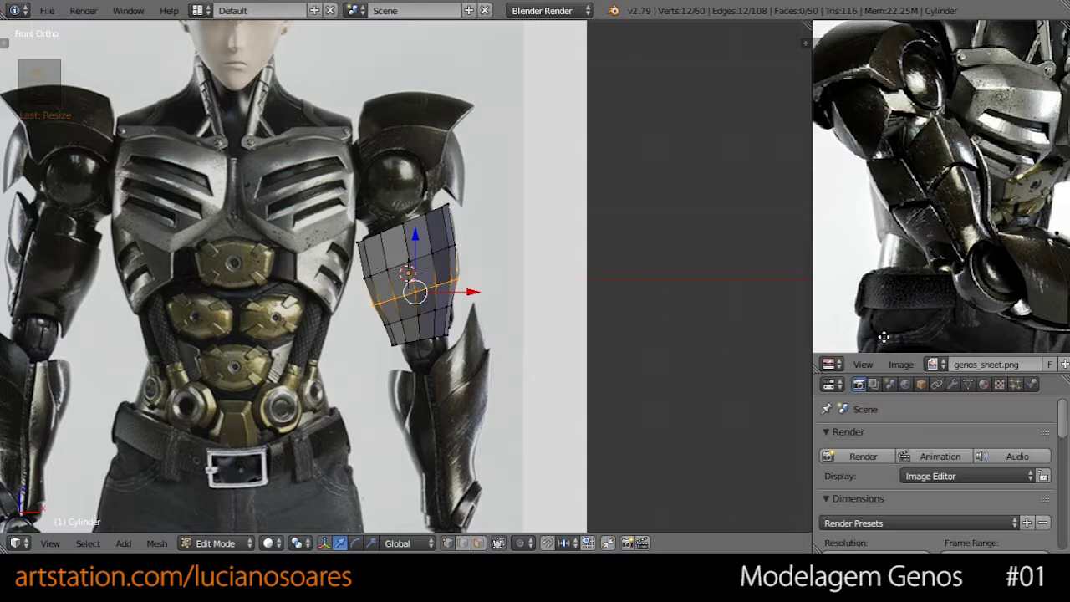
{"action": "middle_click_drag", "start_coordinate": [882, 337], "coordinate": [981, 239]}
{"action": "scroll", "coordinate": [983, 239], "scroll_direction": "up", "scroll_amount": 4}
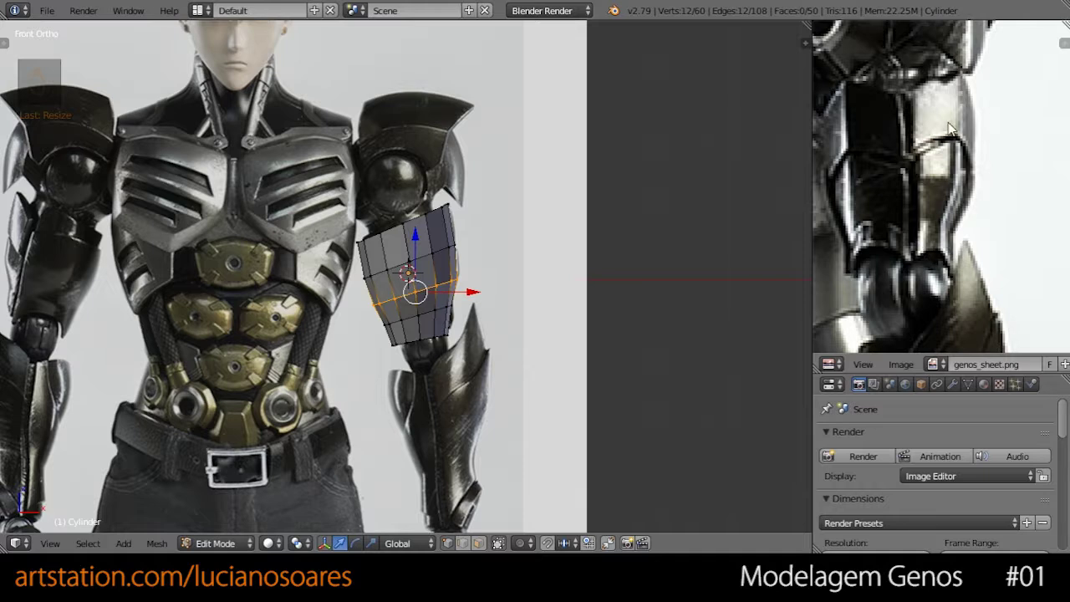
{"action": "middle_click_drag", "start_coordinate": [911, 205], "coordinate": [957, 194]}
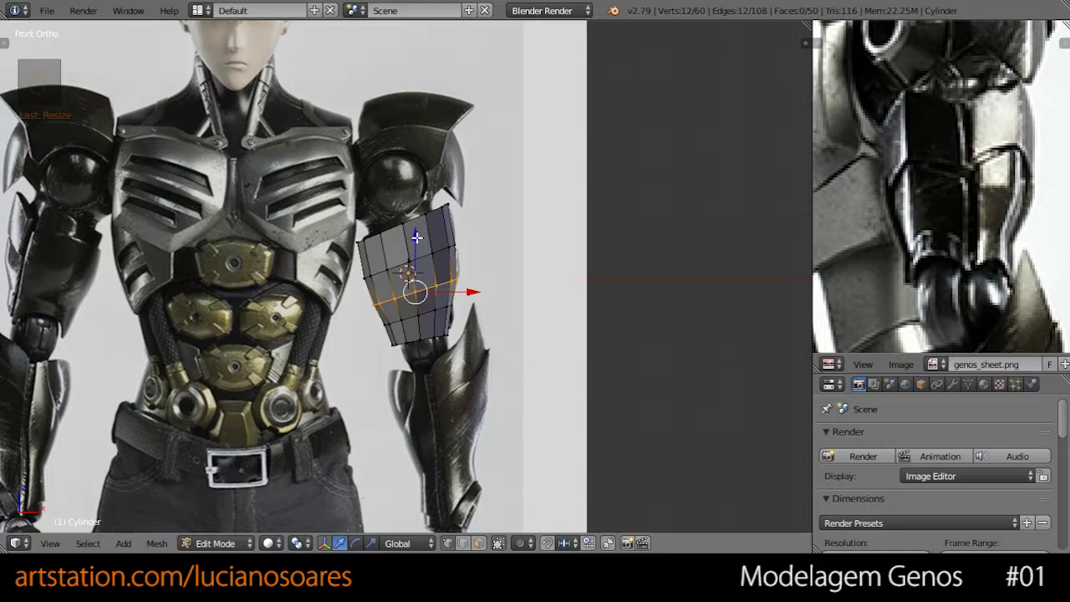
- Select a path of seven vertices along the front half of the cylinder's top rim
{"action": "middle_click_drag", "start_coordinate": [420, 239], "coordinate": [442, 297]}
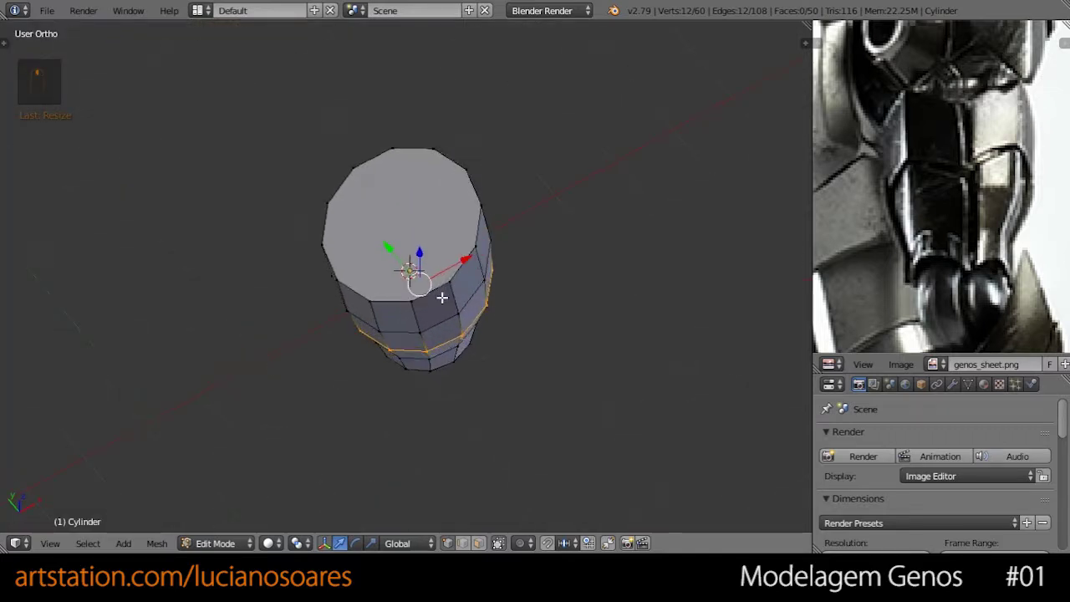
{"action": "right_click", "coordinate": [473, 244]}
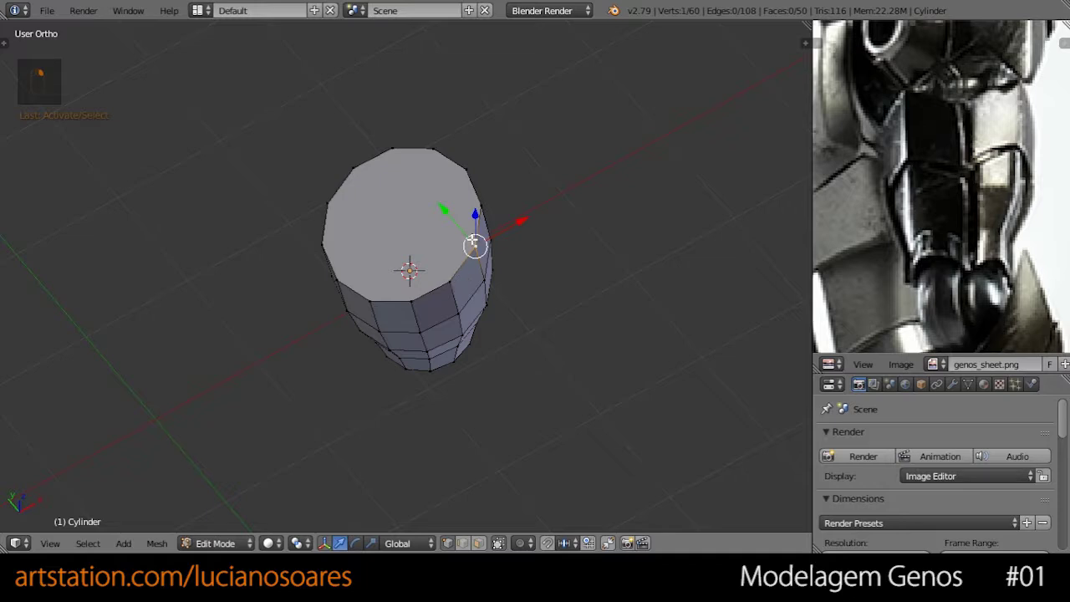
{"action": "right_click", "coordinate": [326, 230], "text": "ctrl"}
{"action": "right_click", "coordinate": [330, 208], "text": "ctrl"}
- Compare the mesh with the upper arm reference in front view, alternating wireframe and solid display
{"action": "key", "text": "KP_1"}
{"action": "key", "text": "z"}
{"action": "key", "text": "z"}
{"action": "key", "text": "z"}
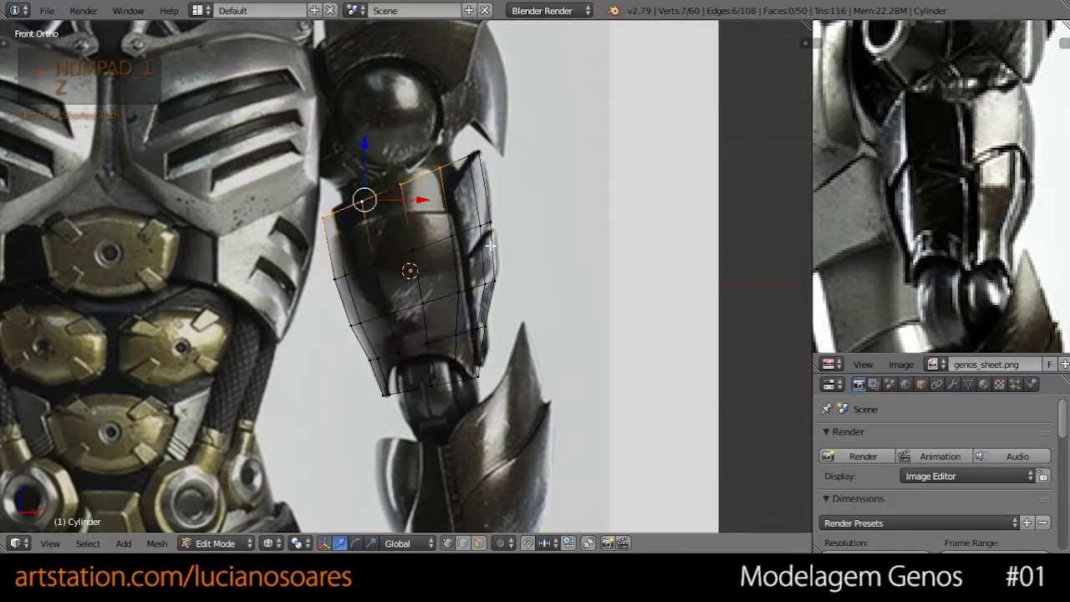
{"action": "scroll", "coordinate": [538, 252], "scroll_direction": "up", "scroll_amount": 1}
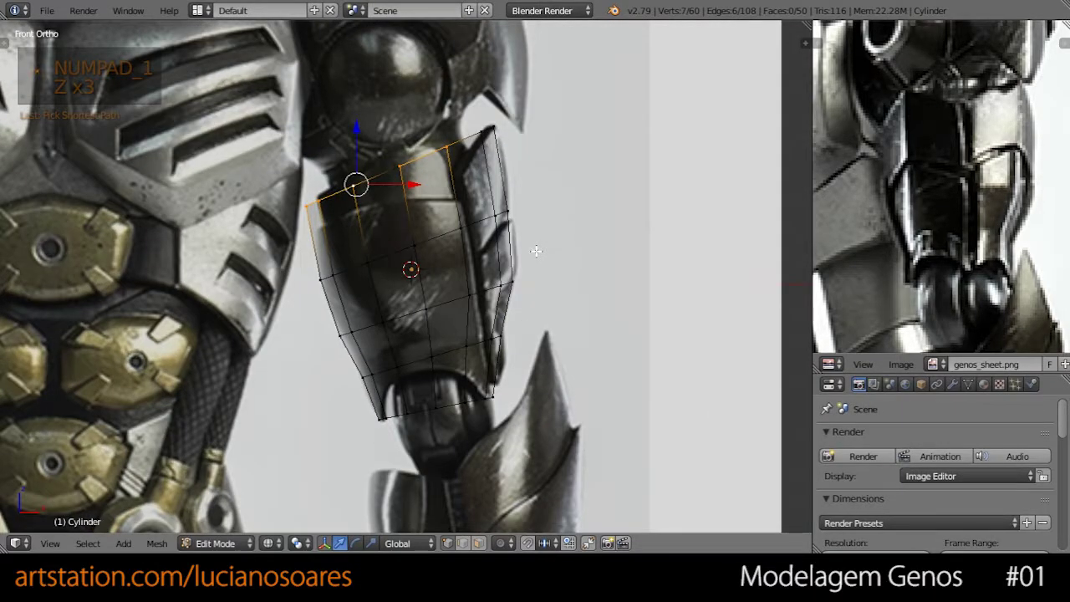
{"action": "key", "text": "z"}
{"action": "scroll", "coordinate": [526, 251], "scroll_direction": "down", "scroll_amount": 1}
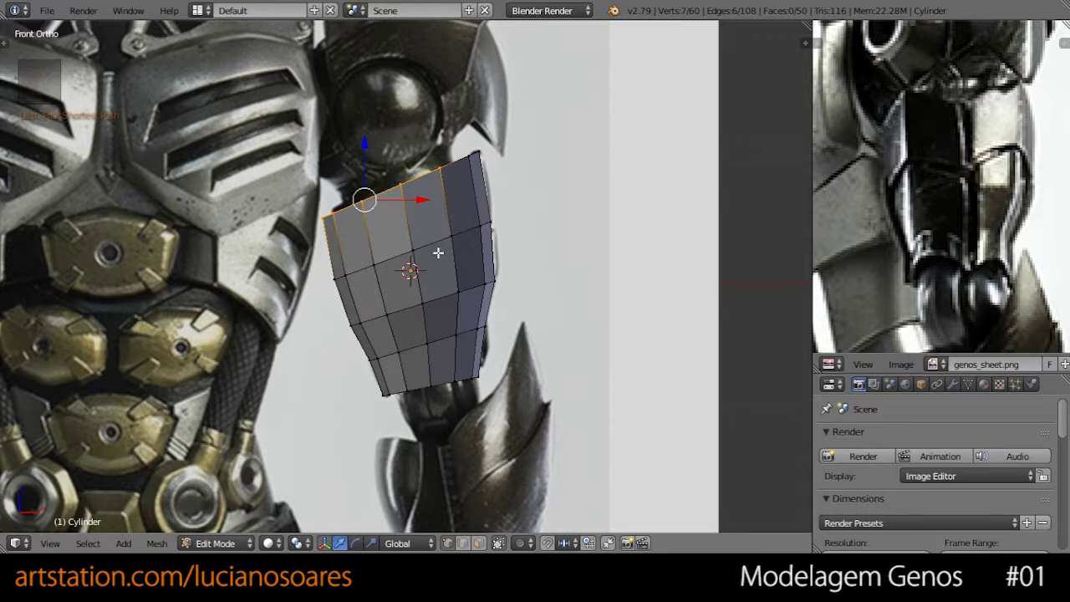
{"action": "key", "text": "z"}
{"action": "key", "text": "z"}
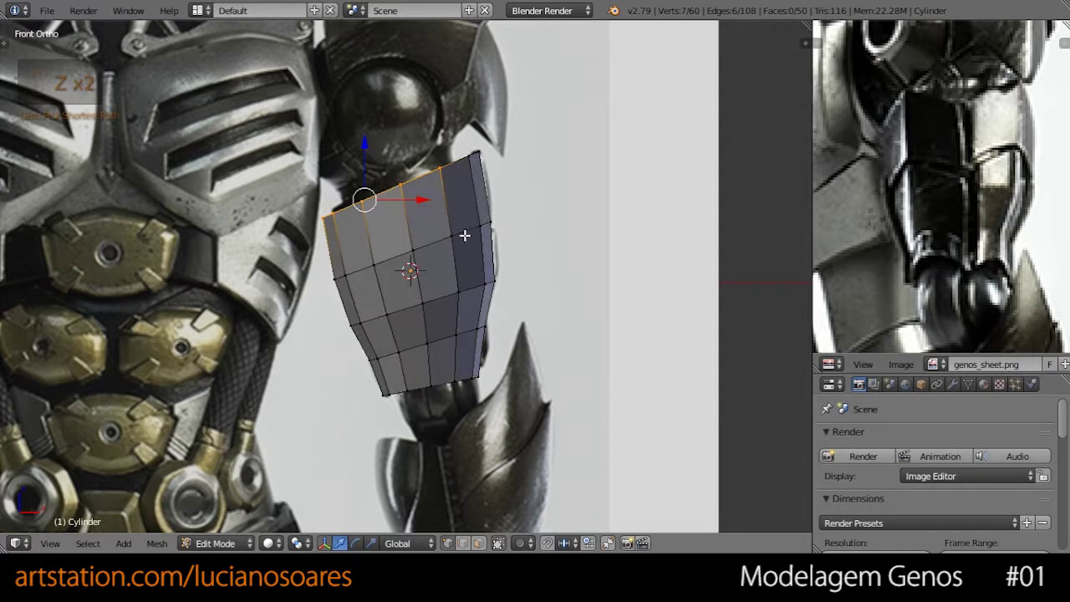
- Delete the cylinder's top and bottom cap faces so both ends are open
{"action": "middle_click_drag", "start_coordinate": [424, 208], "coordinate": [491, 284]}
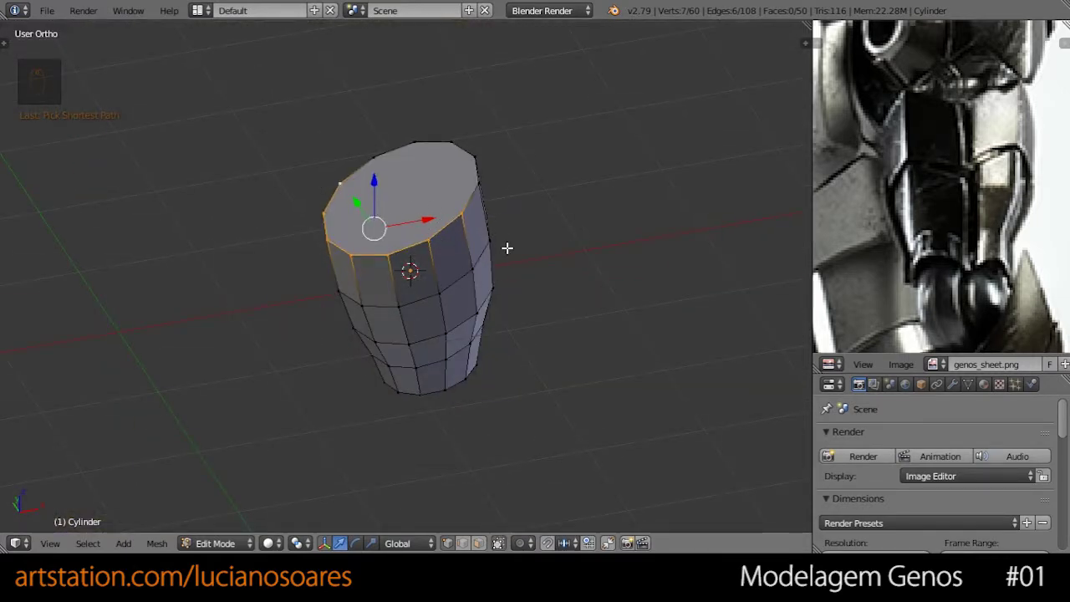
{"action": "right_click", "coordinate": [455, 226], "text": "alt"}
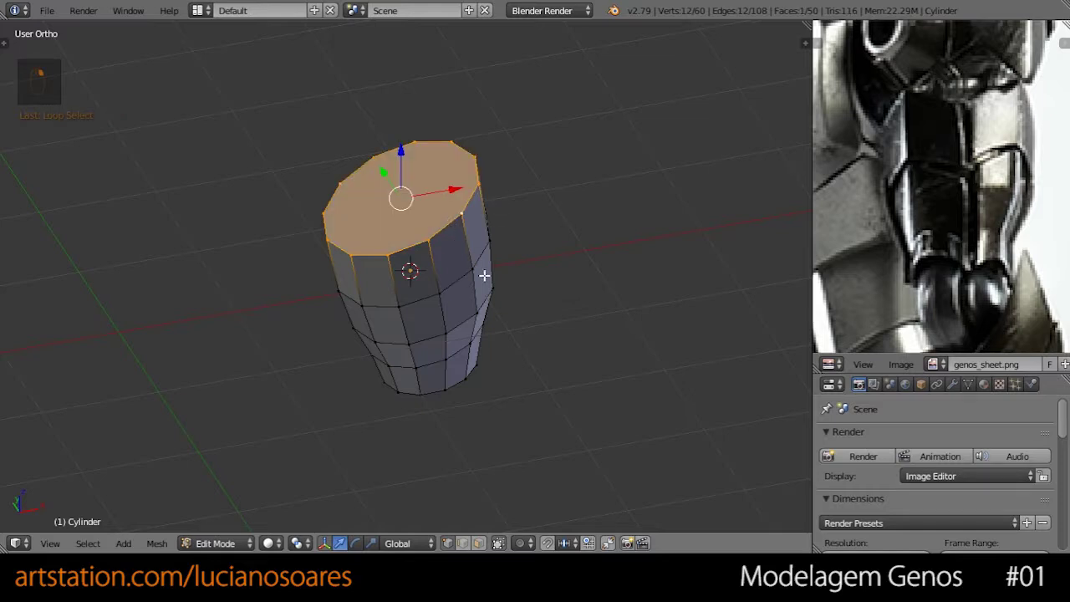
{"action": "key", "text": "x"}
{"action": "left_click", "coordinate": [474, 314]}
{"action": "middle_click_drag", "start_coordinate": [485, 330], "coordinate": [442, 306]}
{"action": "right_click", "coordinate": [456, 305], "text": "alt"}
{"action": "key", "text": "x"}
{"action": "left_click", "coordinate": [500, 301]}
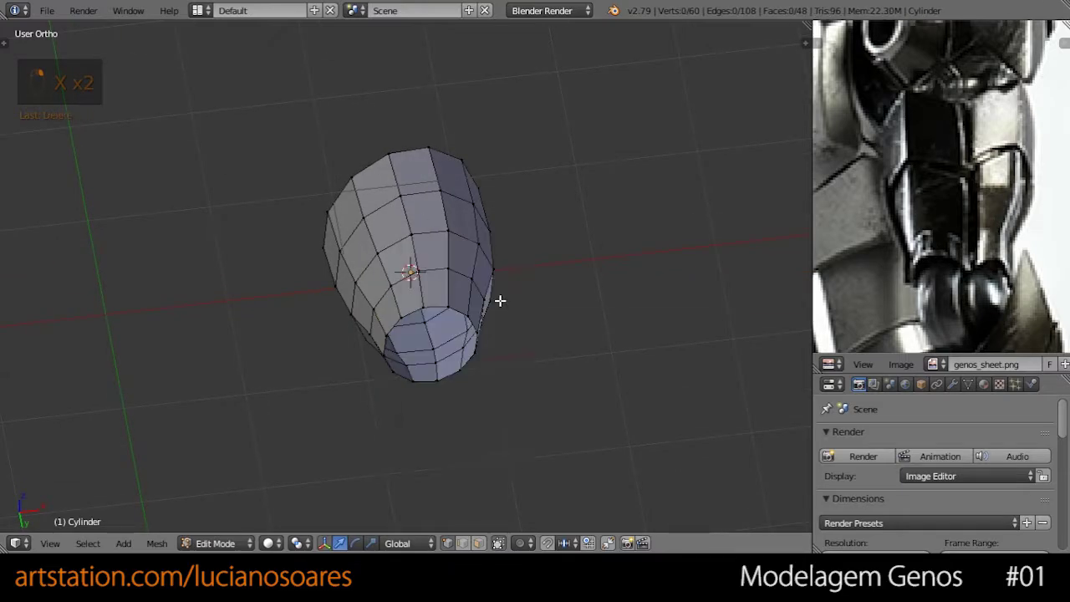
- Select the front vertical edge loop of the upper arm that matches the seam between the inner and outer armour plates
{"action": "middle_click_drag", "start_coordinate": [440, 198], "coordinate": [454, 262]}
{"action": "key", "text": "KP_1"}
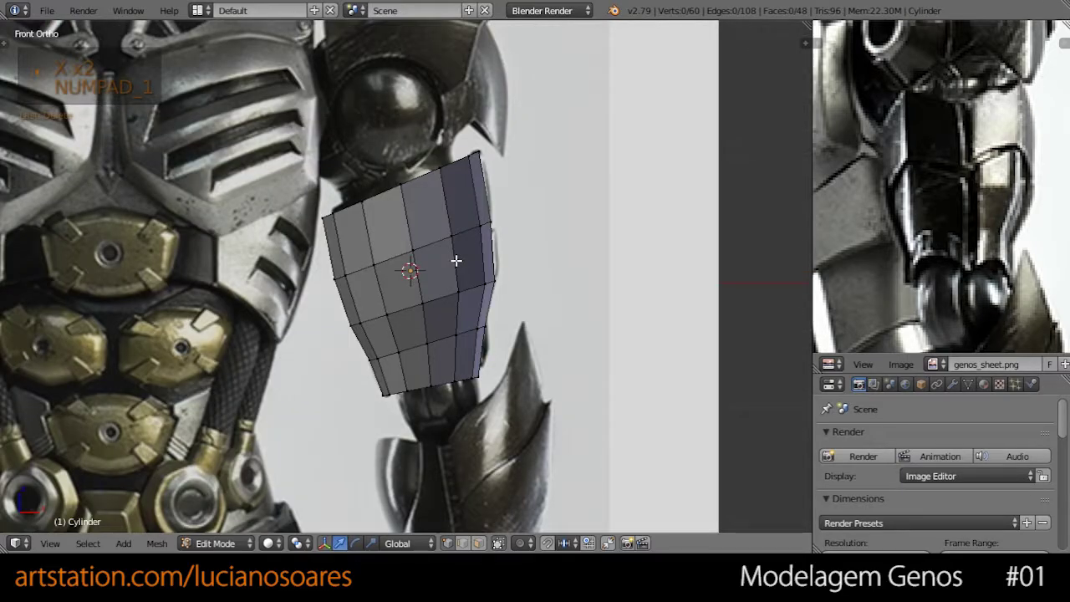
{"action": "key", "text": "z"}
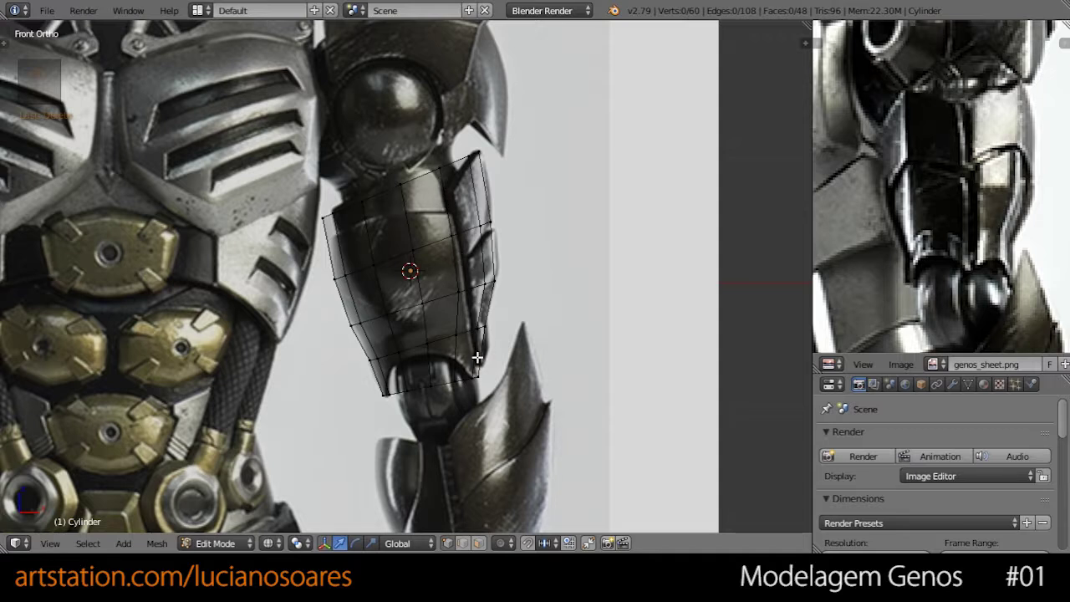
{"action": "right_click", "coordinate": [454, 259], "text": "alt"}
{"action": "middle_click_drag", "start_coordinate": [464, 240], "coordinate": [505, 285]}
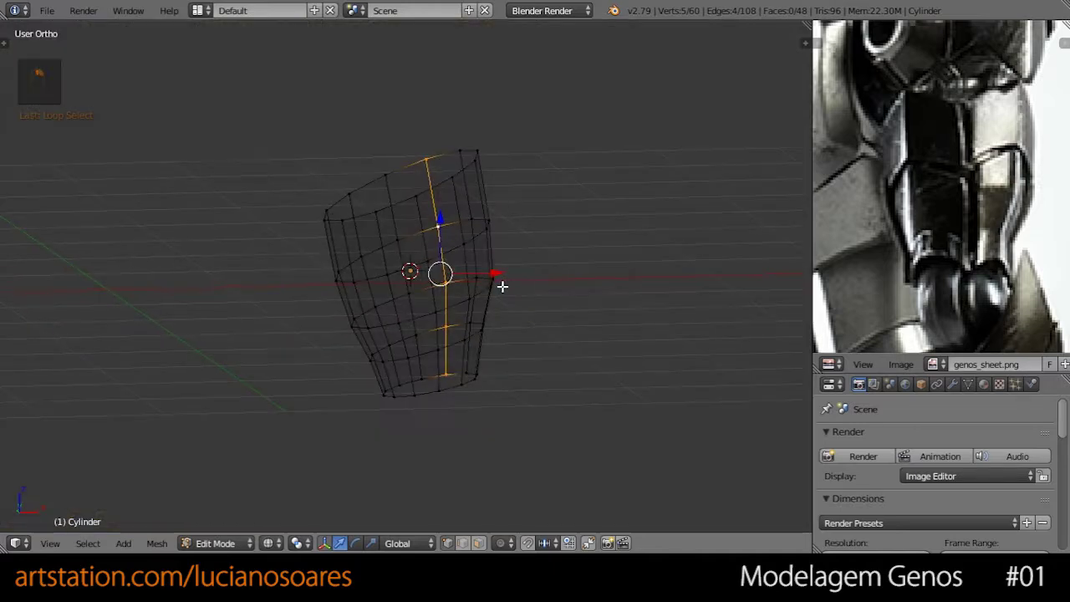
{"action": "key", "text": "KP_1"}
{"action": "key", "text": "z"}
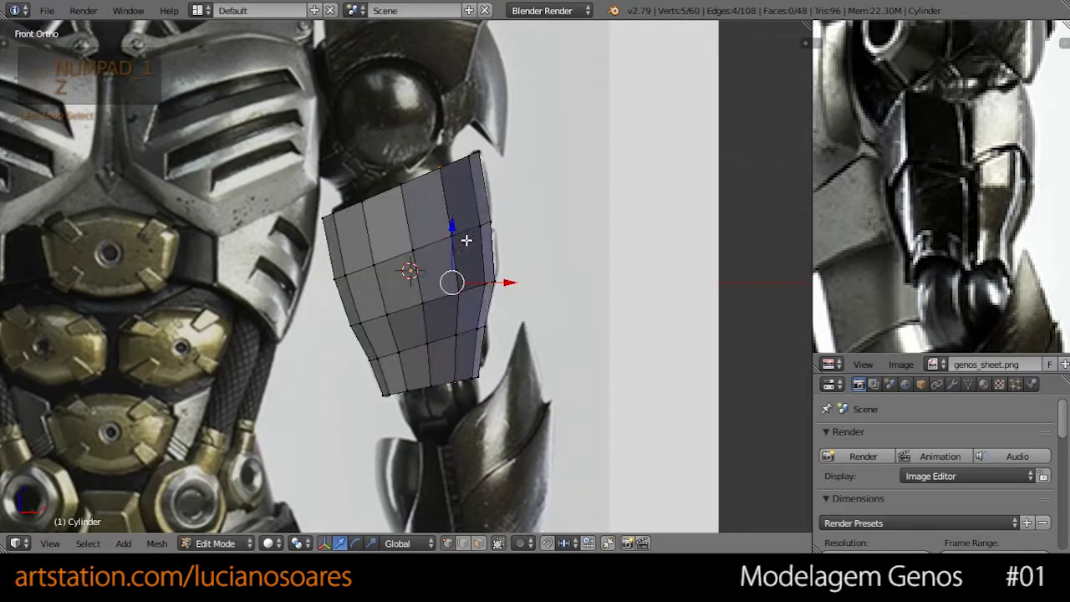
{"action": "right_click", "coordinate": [468, 257], "text": "alt"}
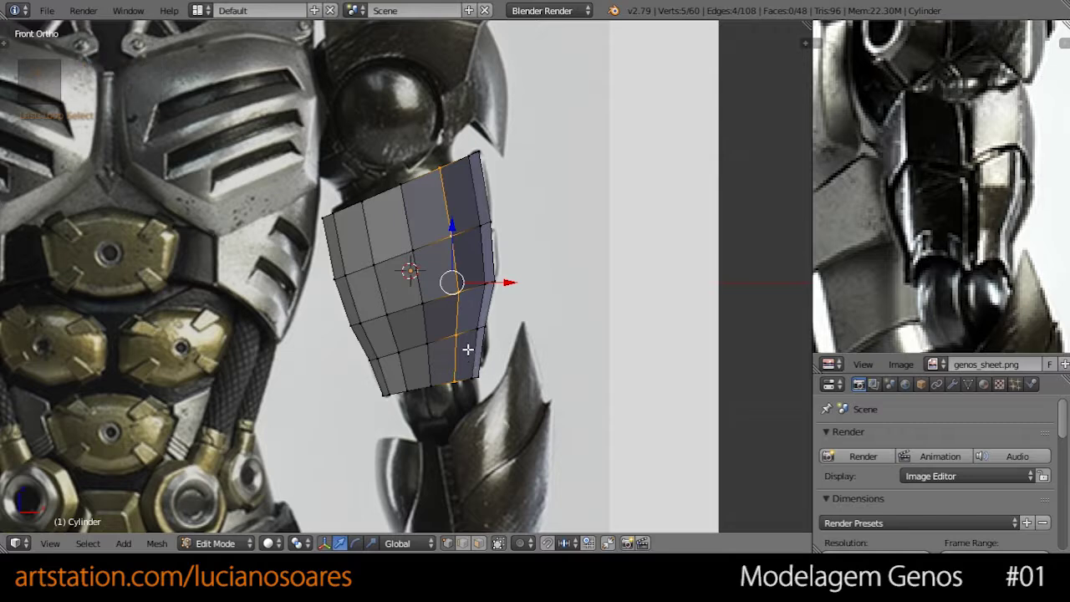
{"action": "middle_click_drag", "start_coordinate": [404, 320], "coordinate": [436, 335]}
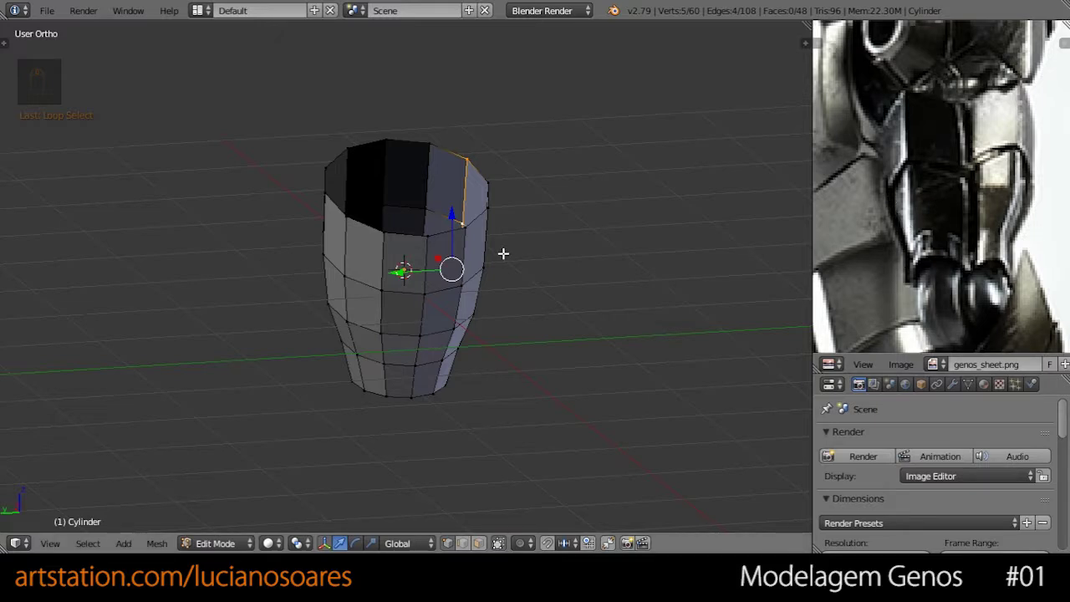
- Add the corresponding vertical edge loop on the back of the arm to the selection and compare with the reference
{"action": "key", "text": "KP_7"}
{"action": "middle_click_drag", "start_coordinate": [451, 337], "coordinate": [493, 331], "text": "shift"}
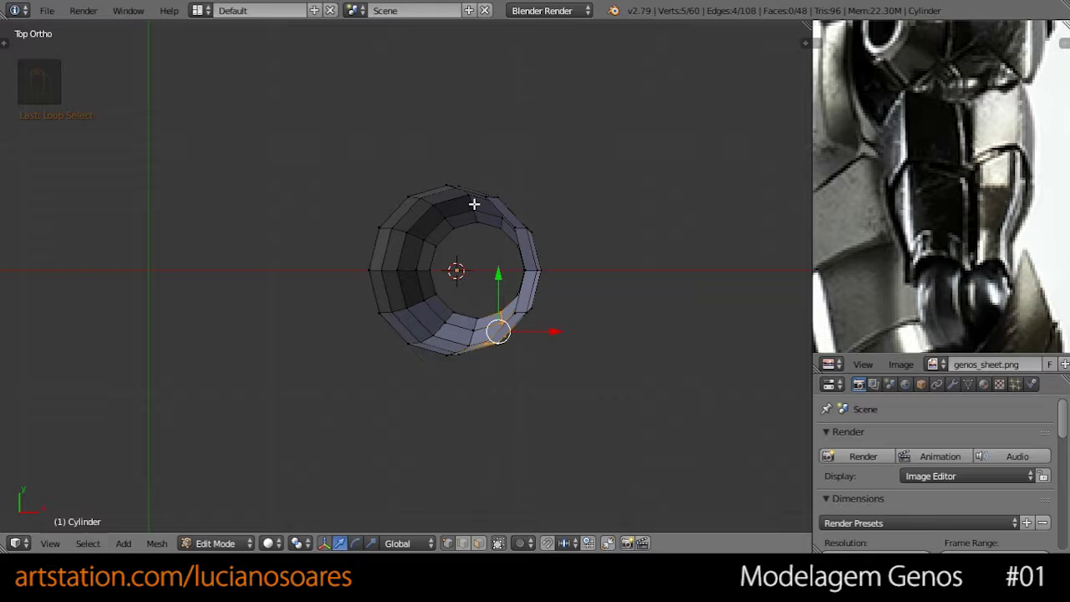
{"action": "right_click", "coordinate": [441, 210], "text": "alt+shift"}
{"action": "middle_click_drag", "start_coordinate": [470, 258], "coordinate": [442, 208]}
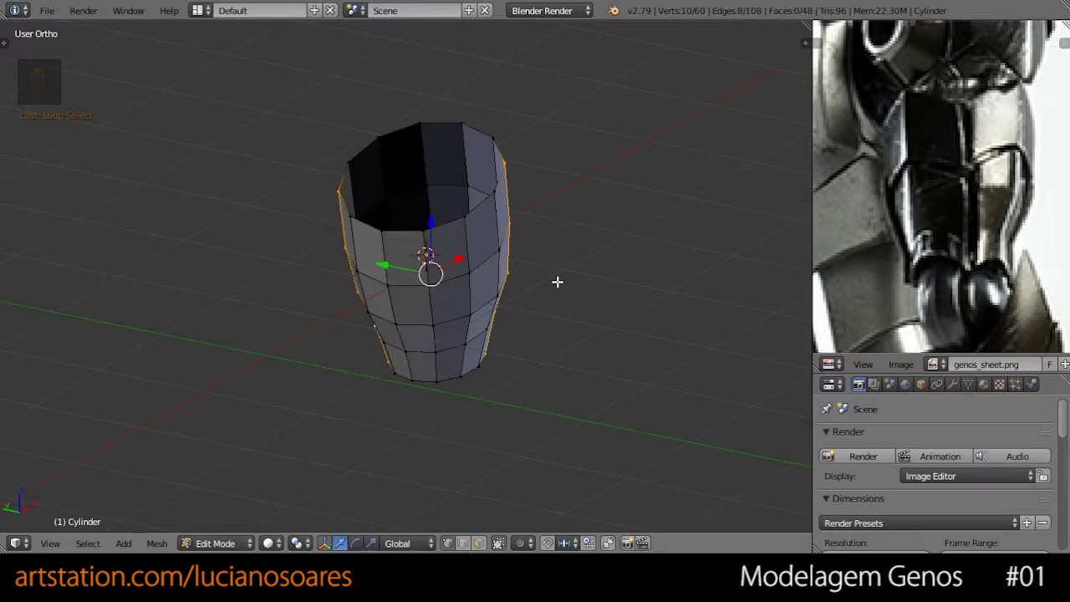
{"action": "middle_click_drag", "start_coordinate": [554, 265], "coordinate": [413, 284]}
{"action": "key", "text": "KP_1"}
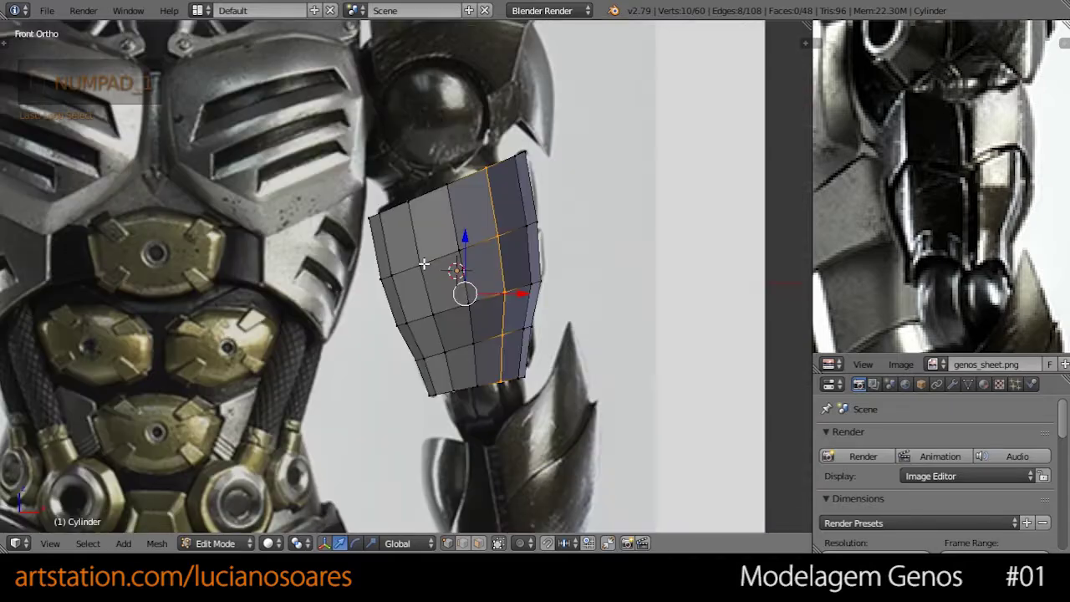
- Try adding neighbouring vertical edge loops to the selection while judging where the arm shell should be divided
{"action": "middle_click_drag", "start_coordinate": [447, 243], "coordinate": [494, 298]}
{"action": "right_click", "coordinate": [489, 265], "text": "alt+shift"}
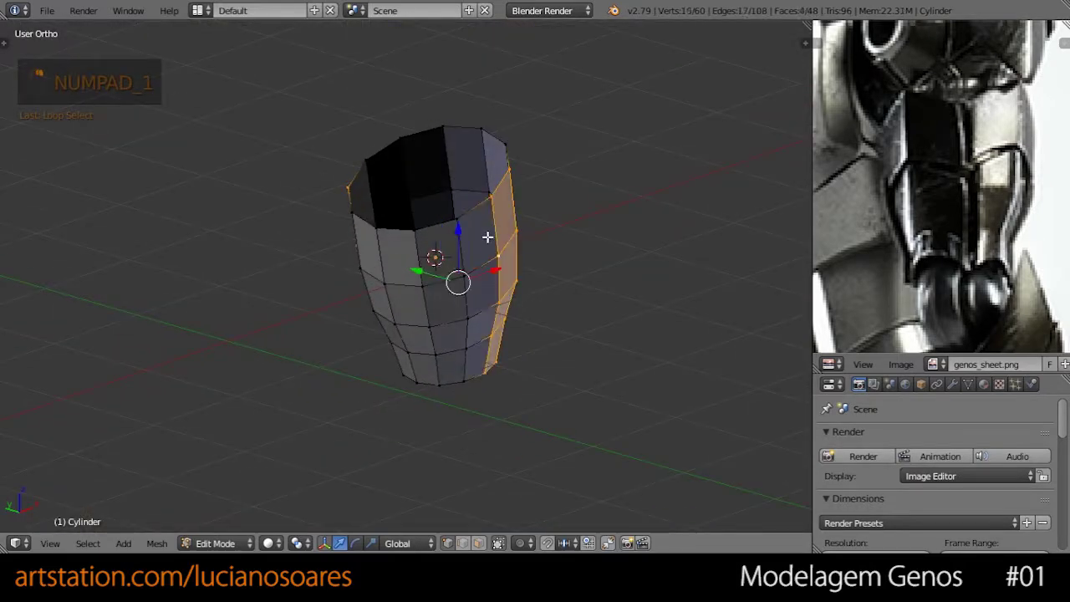
{"action": "right_click", "coordinate": [424, 251], "text": "alt+shift"}
{"action": "right_click", "coordinate": [401, 253], "text": "alt+shift"}
{"action": "right_click", "coordinate": [382, 253], "text": "alt+shift"}
{"action": "middle_click_drag", "start_coordinate": [382, 253], "coordinate": [307, 273]}
{"action": "middle_click_drag", "start_coordinate": [485, 267], "coordinate": [747, 194]}
{"action": "middle_click_drag", "start_coordinate": [556, 242], "coordinate": [471, 302]}
- Rip the arm mesh along the front vertical edge loop at the seam, leaving the ripped vertices in place
{"action": "right_click", "coordinate": [446, 279], "text": "alt"}
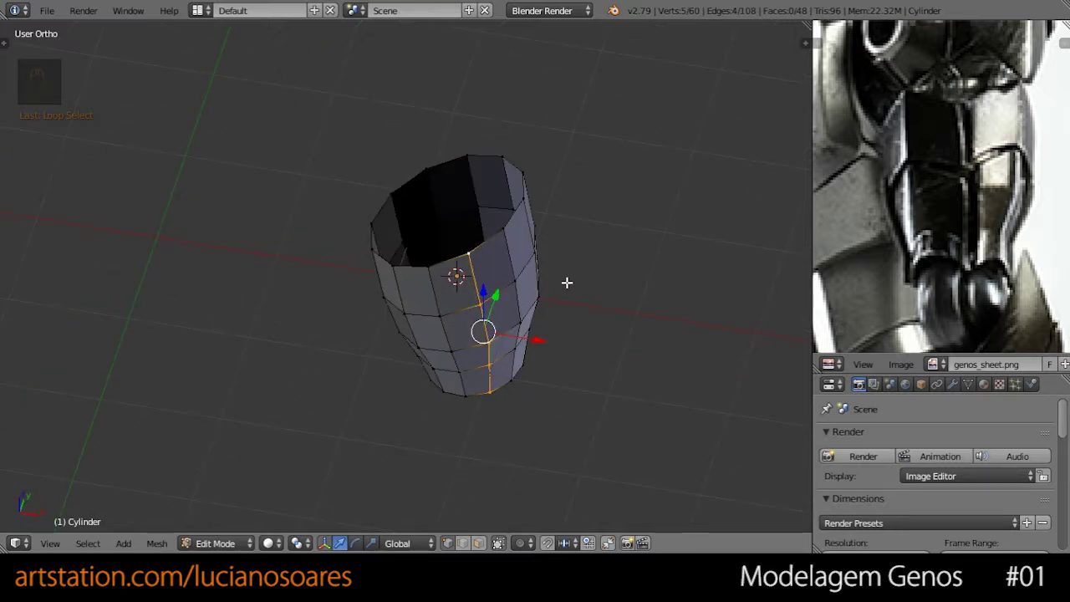
{"action": "key", "text": "v"}
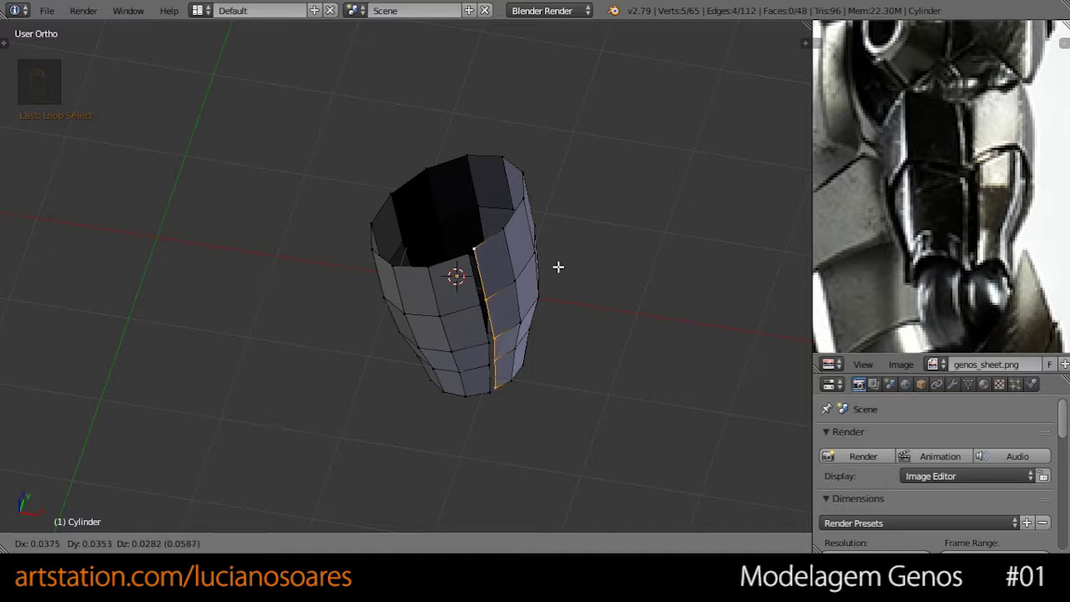
{"action": "right_click", "coordinate": [559, 266]}
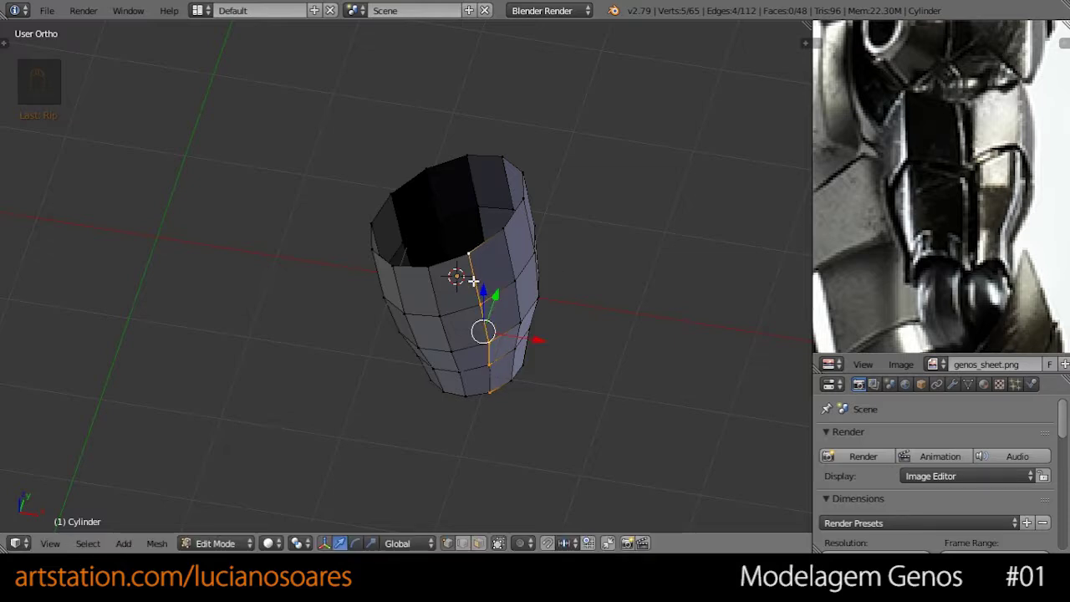
{"action": "key", "text": "g"}
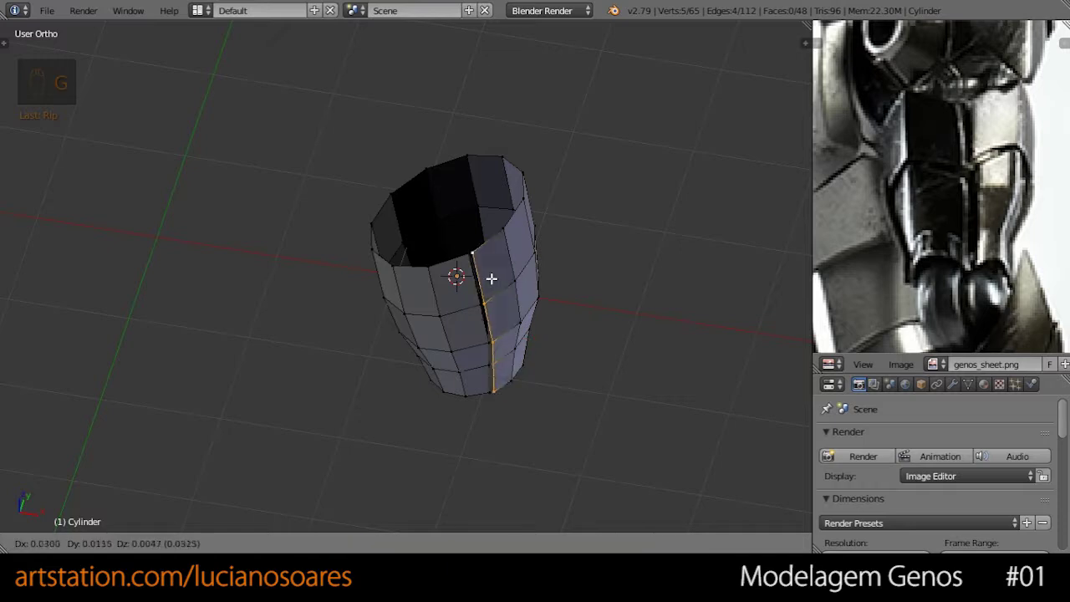
{"action": "right_click", "coordinate": [500, 277]}
- Rip the mesh along the matching back vertical edge loop, keeping the split vertices in their original position
{"action": "middle_click_drag", "start_coordinate": [334, 261], "coordinate": [379, 268]}
{"action": "right_click", "coordinate": [370, 271], "text": "alt"}
{"action": "middle_click_drag", "start_coordinate": [492, 283], "coordinate": [417, 284]}
{"action": "key", "text": "v"}
{"action": "right_click", "coordinate": [532, 292]}
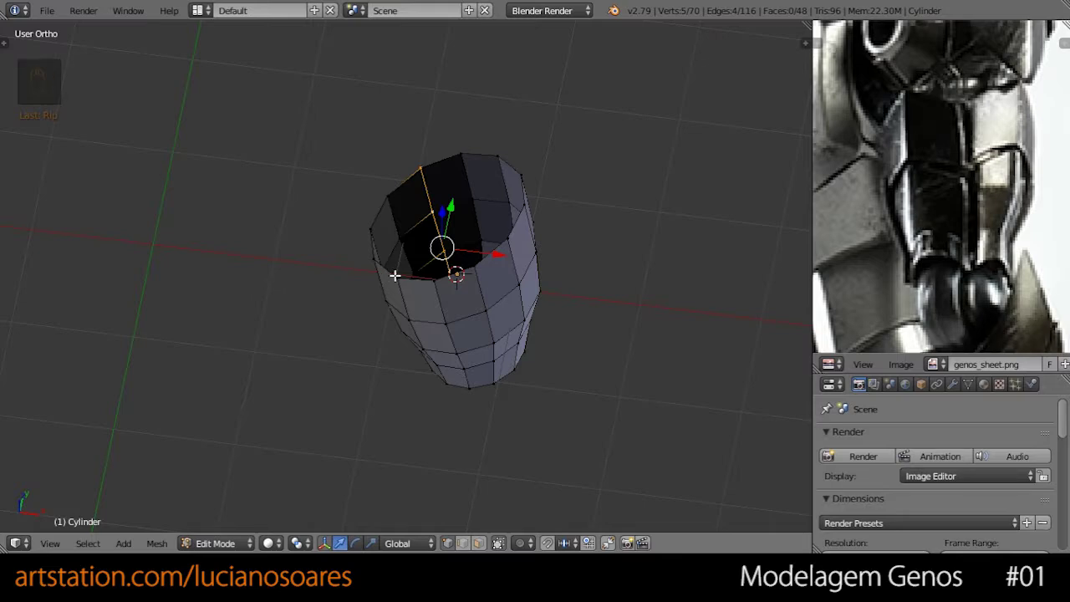
- Select the linked inner half of the arm shell and test-move it to check that it is detached
{"action": "key", "text": "l"}
{"action": "middle_click_drag", "start_coordinate": [394, 275], "coordinate": [452, 263]}
{"action": "key", "text": "g"}
{"action": "right_click", "coordinate": [447, 269]}
{"action": "key", "text": "g"}
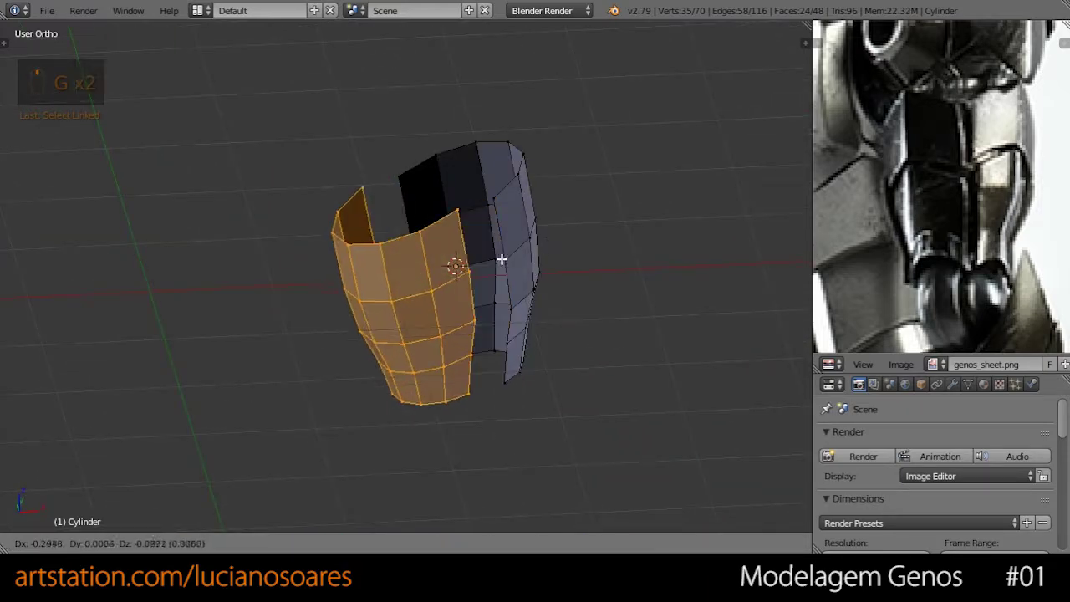
{"action": "right_click", "coordinate": [496, 267]}
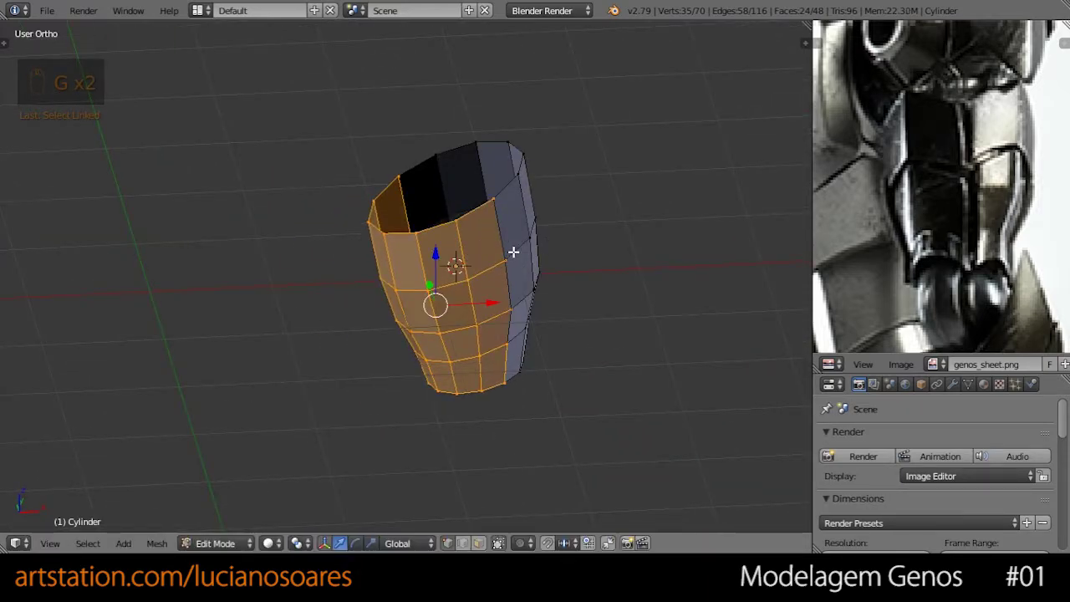
{"action": "key", "text": "g"}
{"action": "right_click", "coordinate": [503, 267]}
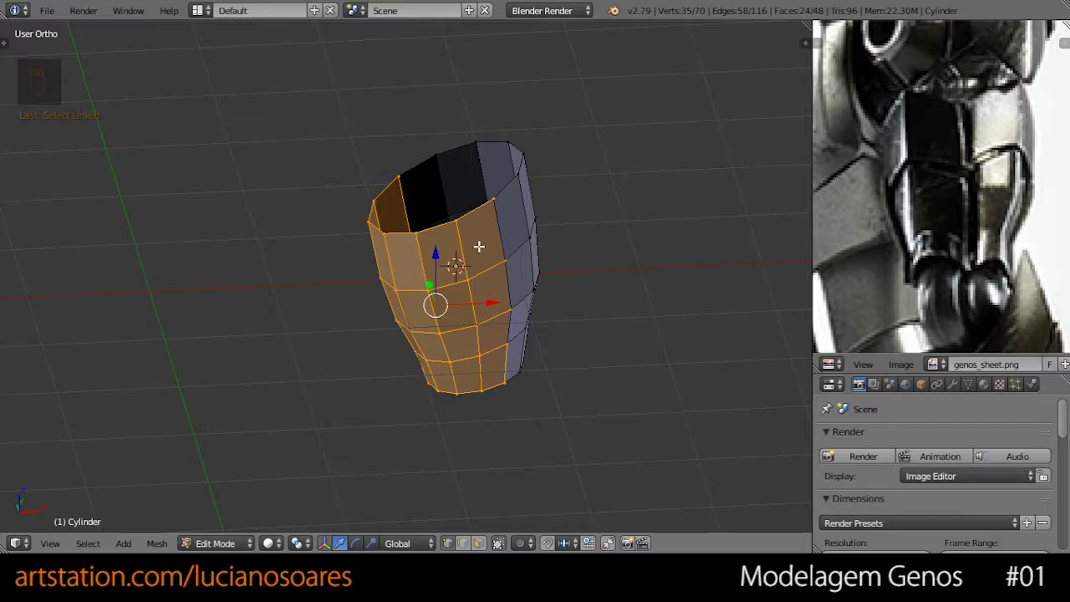
- Separate the selected inner half into its own object and return to Object Mode in front view
{"action": "key", "text": "p"}
{"action": "left_click", "coordinate": [478, 247]}
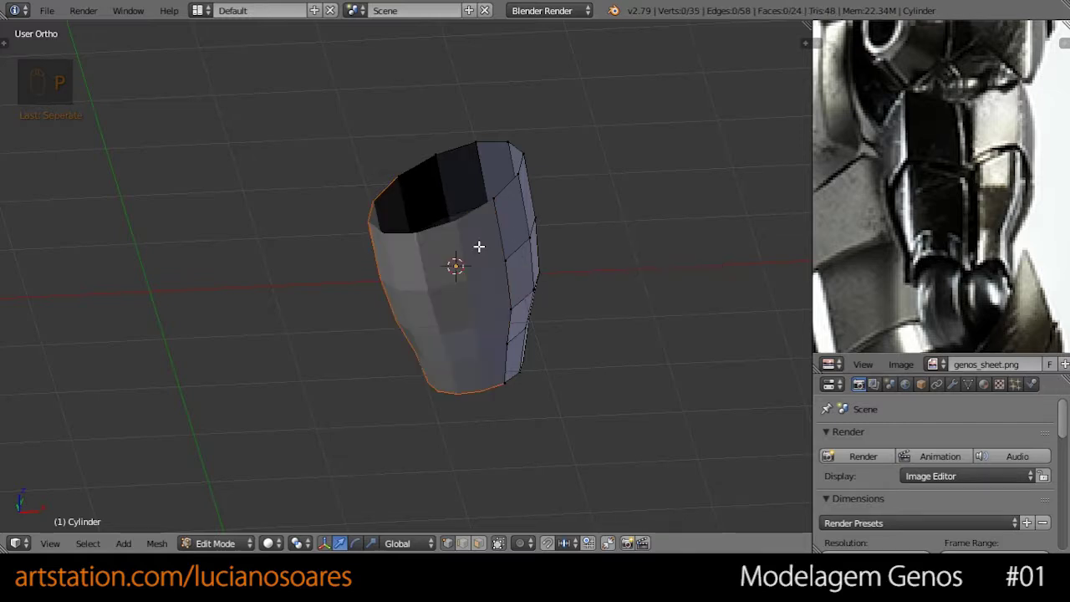
{"action": "key", "text": "KP_1"}
{"action": "key", "text": "Tab"}
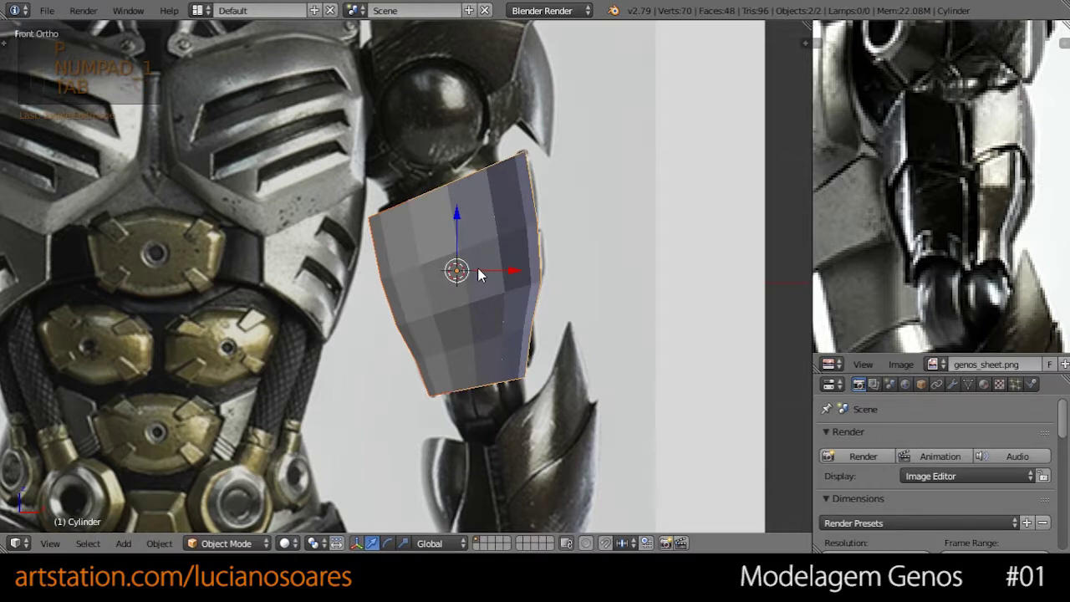
- Compare both arm pieces with the reference and hide the outer piece
{"action": "key", "text": "z"}
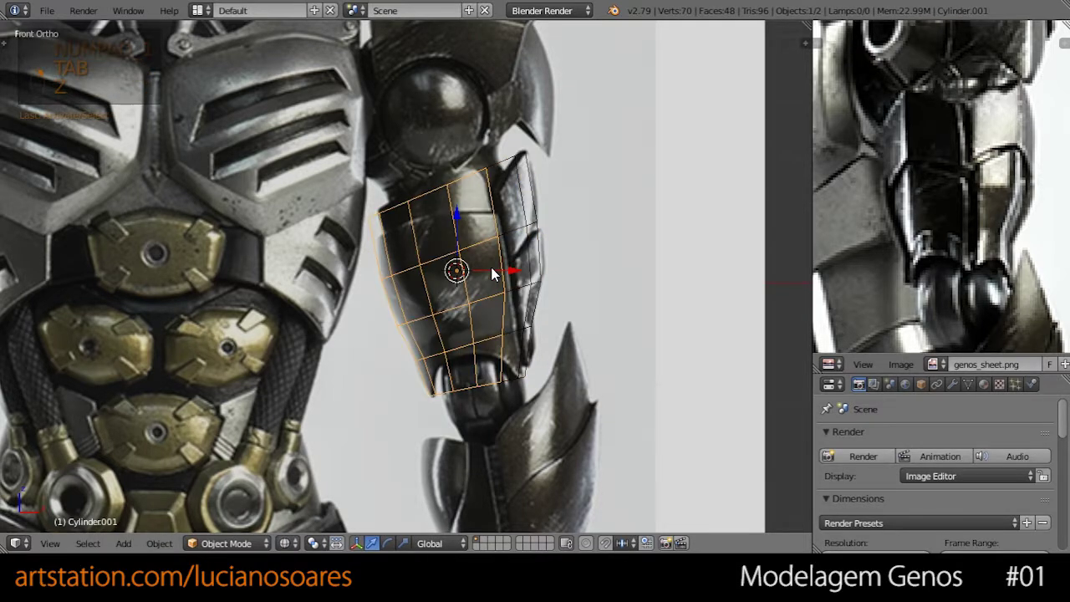
{"action": "key", "text": "z"}
{"action": "right_click", "coordinate": [464, 275]}
{"action": "right_click", "coordinate": [519, 260]}
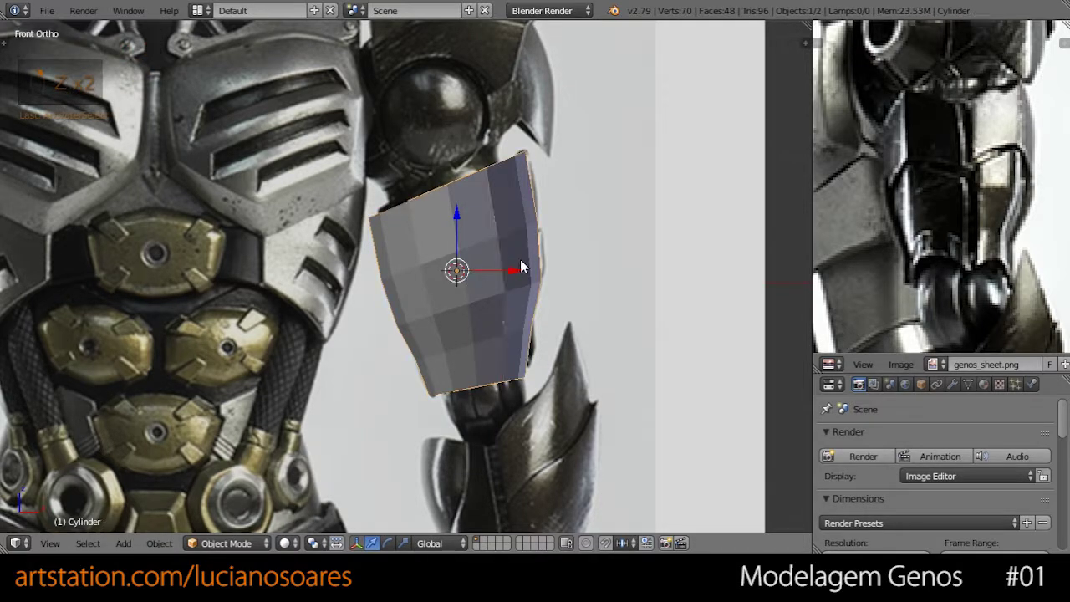
{"action": "key", "text": "z"}
{"action": "key", "text": "z"}
{"action": "middle_click_drag", "start_coordinate": [540, 241], "coordinate": [530, 282]}
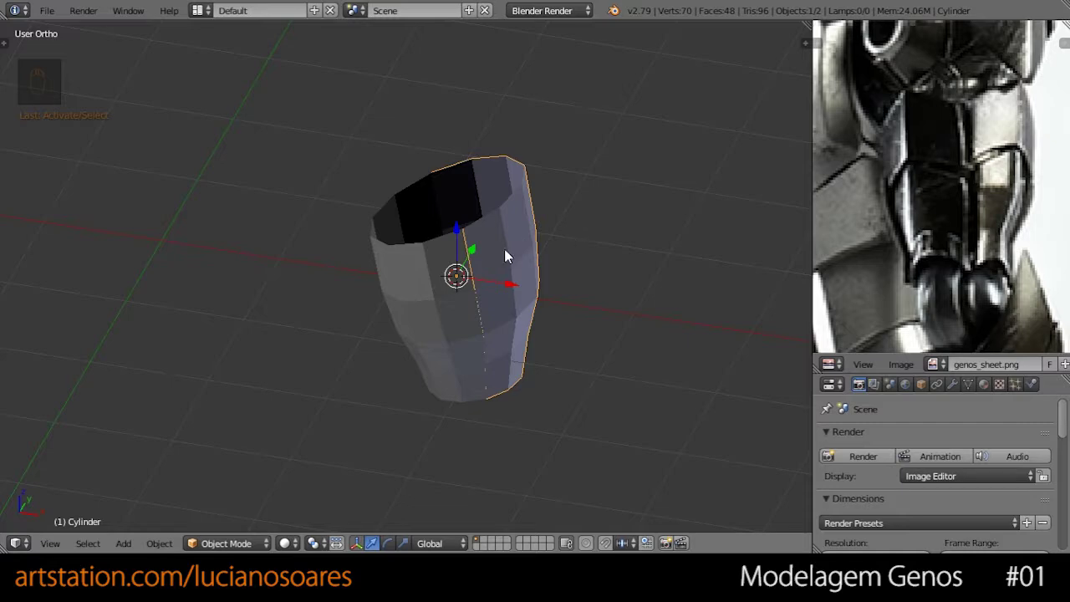
{"action": "key", "text": "h"}
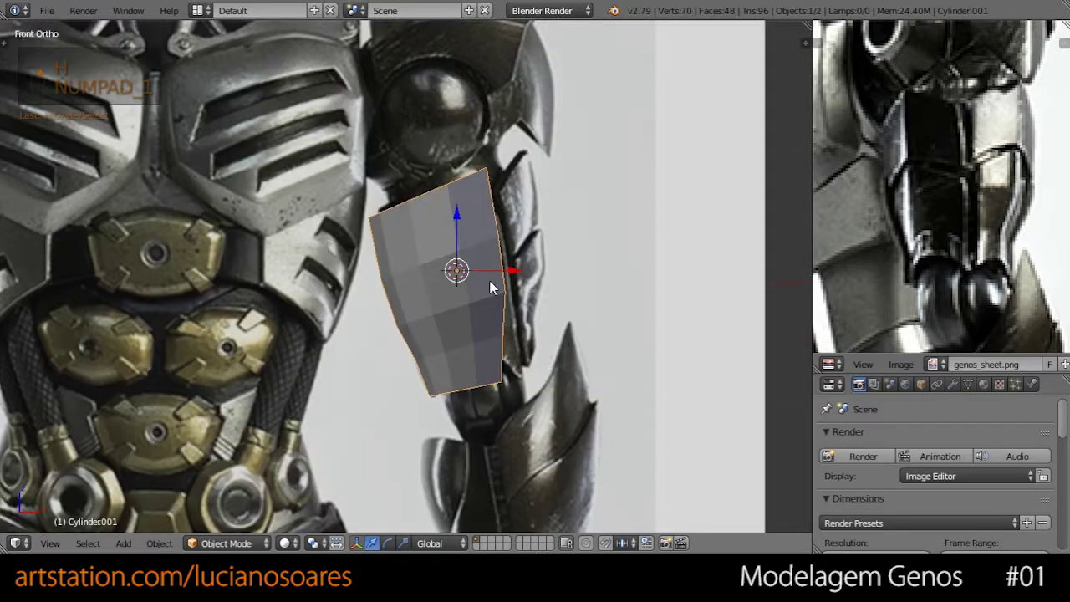
- Edit the inner plate and move the two lowest vertices of its outer border out to the seam in the reference
{"action": "key", "text": "Tab"}
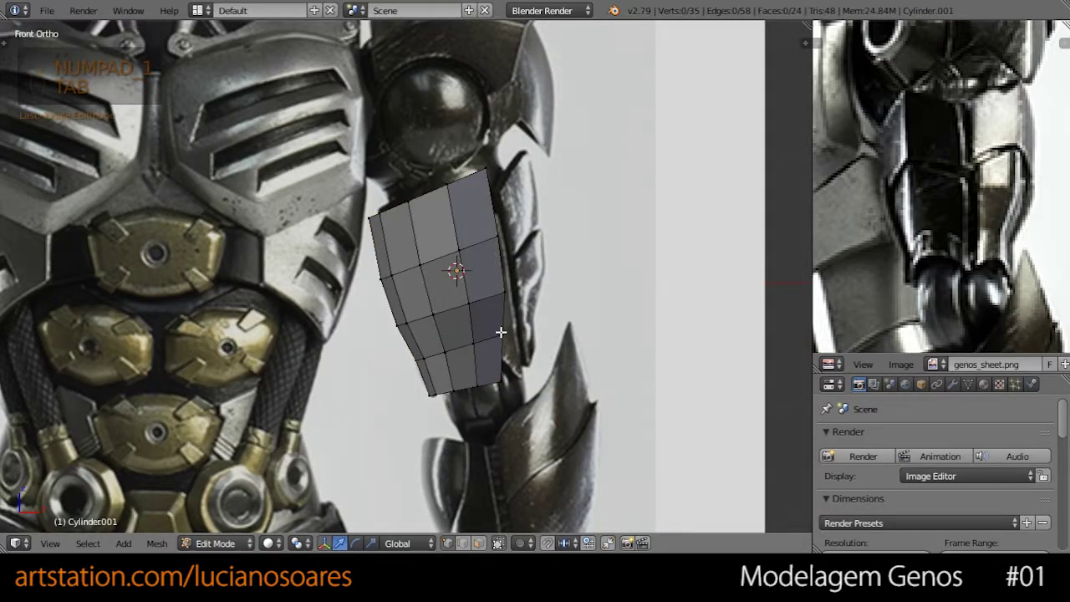
{"action": "scroll", "coordinate": [501, 326], "scroll_direction": "up", "scroll_amount": 3}
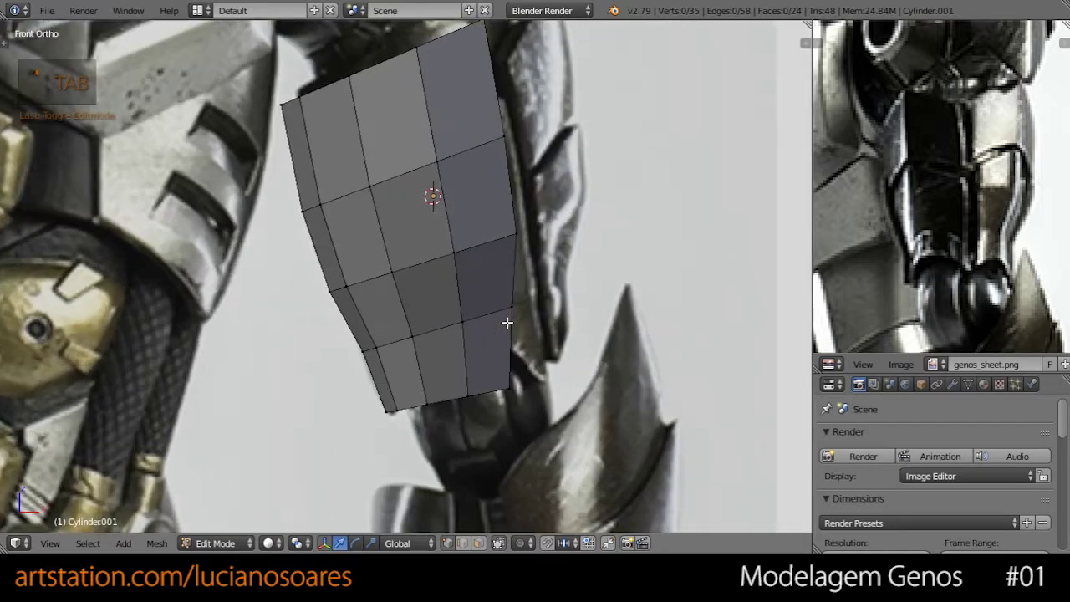
{"action": "middle_click_drag", "start_coordinate": [514, 333], "coordinate": [479, 364], "text": "shift"}
{"action": "right_click", "coordinate": [480, 418]}
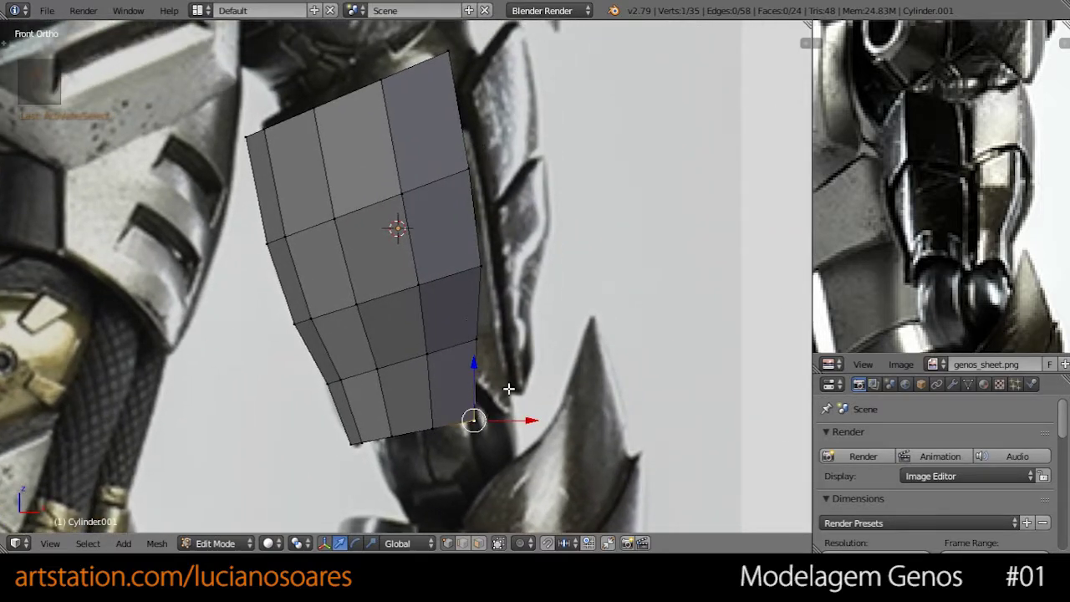
{"action": "key", "text": "g"}
{"action": "left_click", "coordinate": [521, 429]}
{"action": "right_click", "coordinate": [477, 340]}
{"action": "key", "text": "g"}
{"action": "left_click", "coordinate": [504, 336]}
- Move the next two vertices up the plate's outer border outward to follow the seam
{"action": "right_click", "coordinate": [482, 264]}
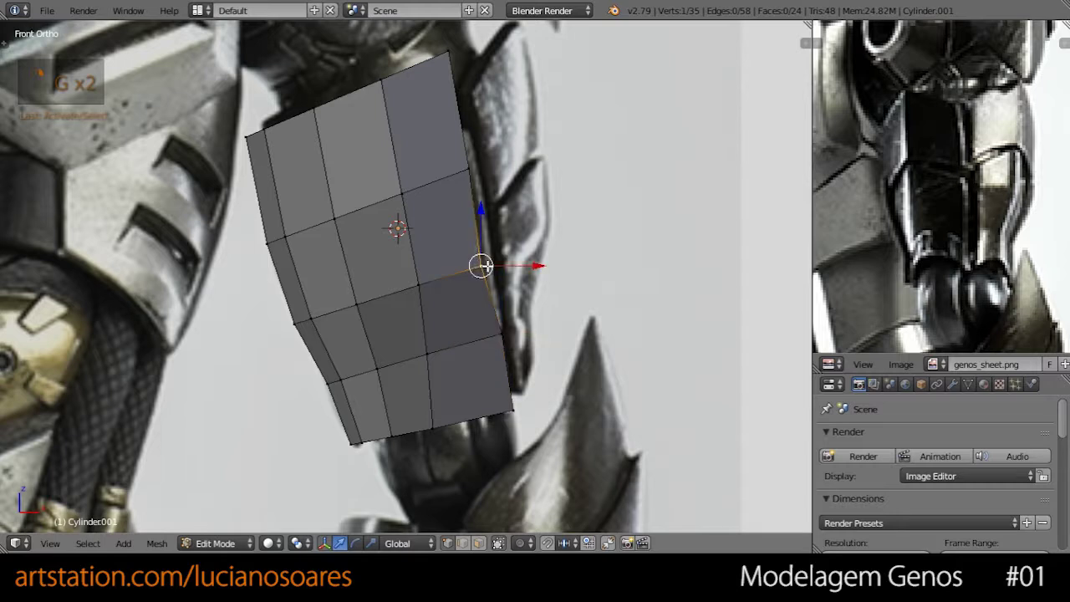
{"action": "key", "text": "g"}
{"action": "left_click", "coordinate": [502, 260]}
{"action": "right_click", "coordinate": [474, 169]}
{"action": "key", "text": "g"}
{"action": "left_click", "coordinate": [491, 167]}
- In wireframe, move the bottom-rim vertex beside the outer corner up onto the outer side of the elbow cutout
{"action": "right_click", "coordinate": [505, 335]}
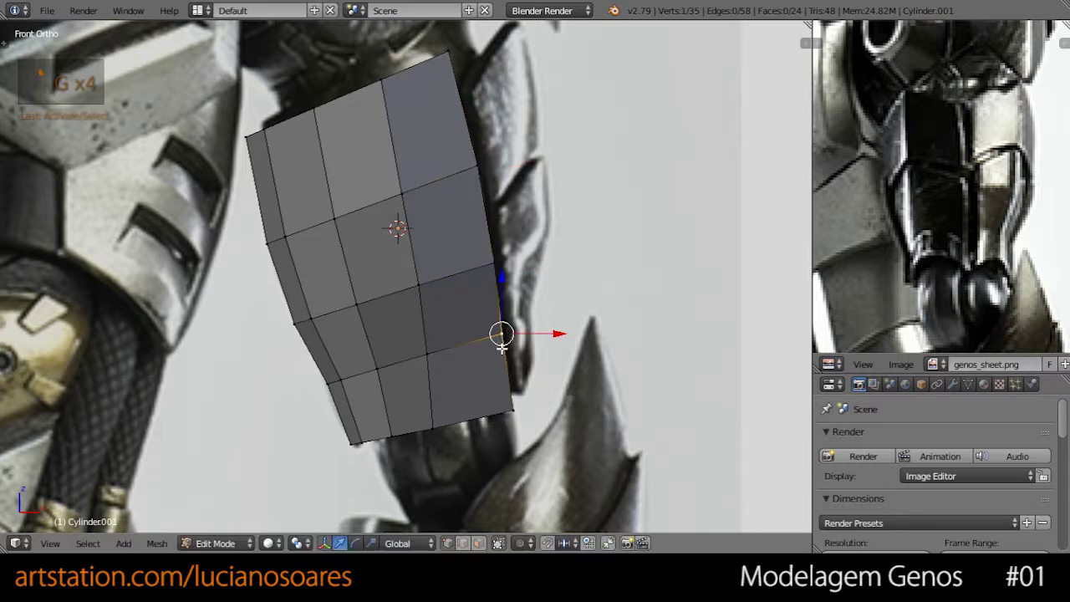
{"action": "key", "text": "z"}
{"action": "scroll", "coordinate": [446, 370], "scroll_direction": "down", "scroll_amount": 3, "text": "shift"}
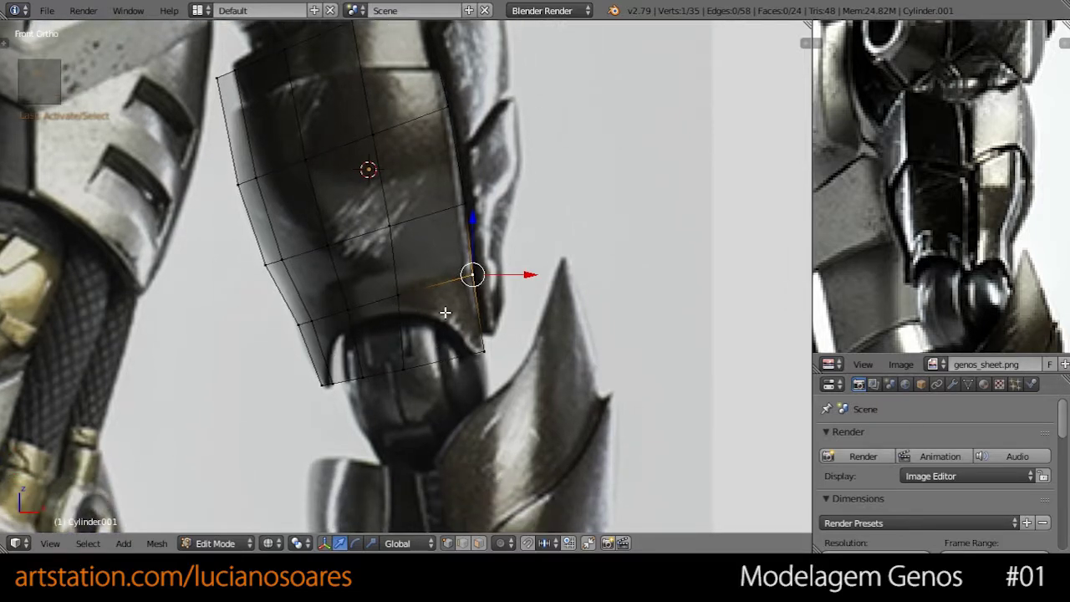
{"action": "right_click", "coordinate": [406, 367]}
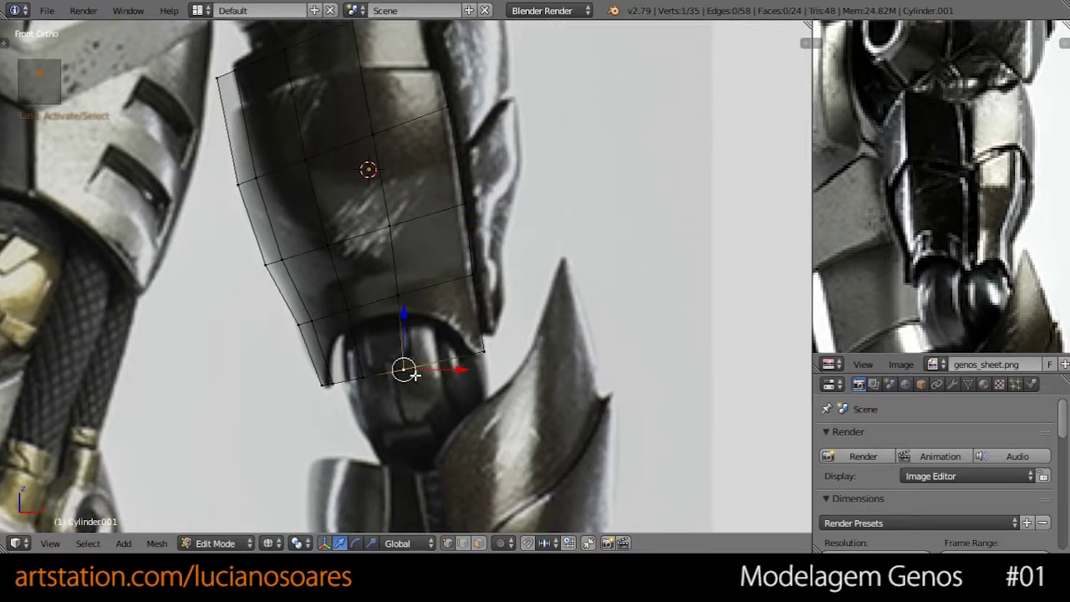
{"action": "key", "text": "z"}
{"action": "key", "text": "z"}
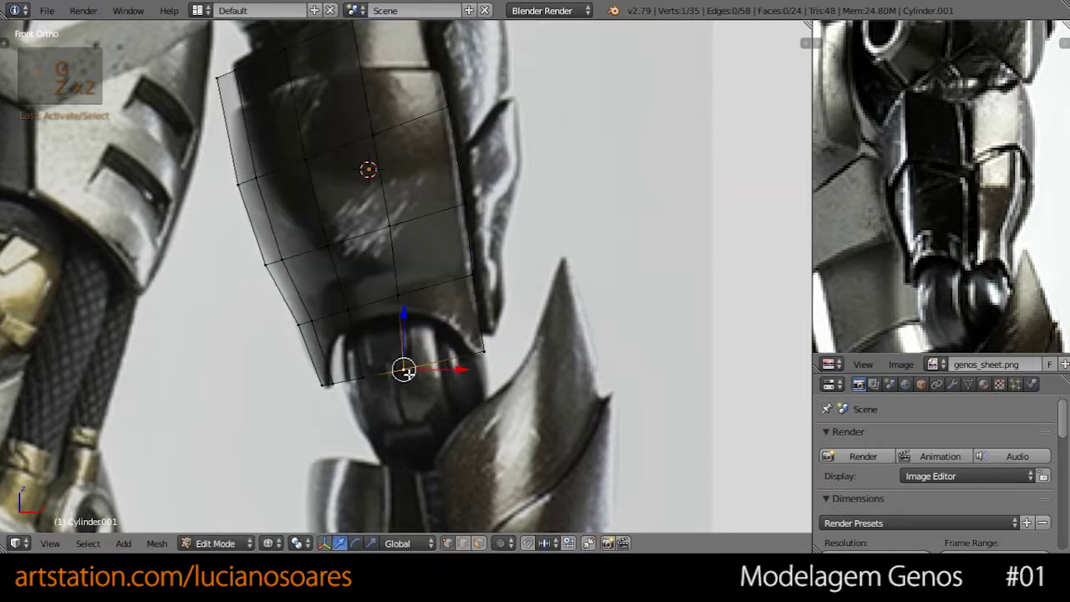
{"action": "key", "text": "g"}
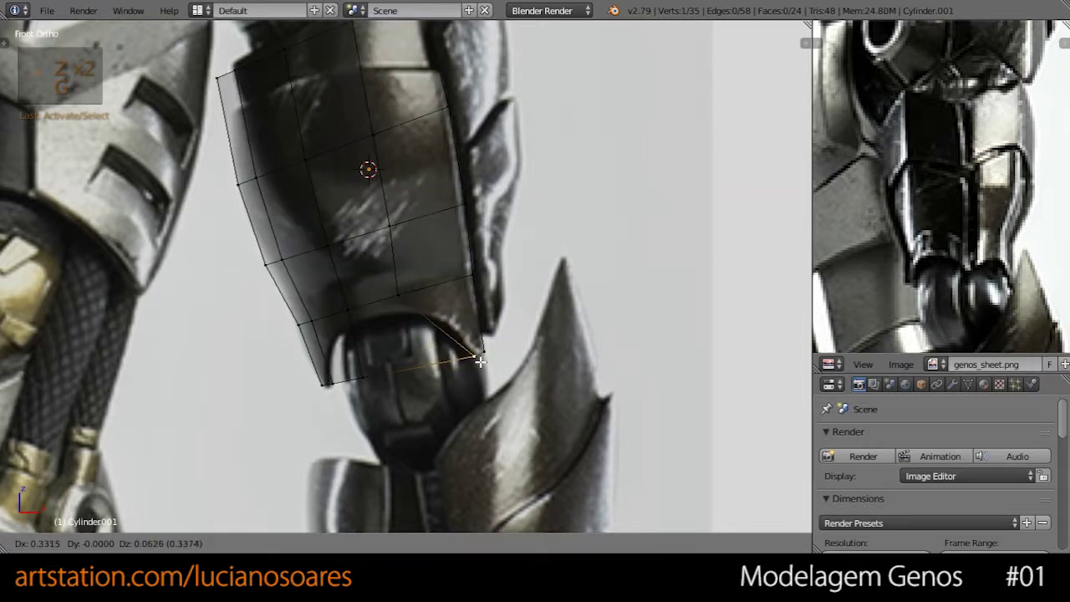
{"action": "left_click", "coordinate": [471, 354]}
{"action": "key", "text": "g"}
{"action": "left_click", "coordinate": [450, 322]}
- Move the next two front bottom-rim vertices toward the torso up onto the curve of the elbow cutout
{"action": "right_click", "coordinate": [365, 370]}
{"action": "key", "text": "g"}
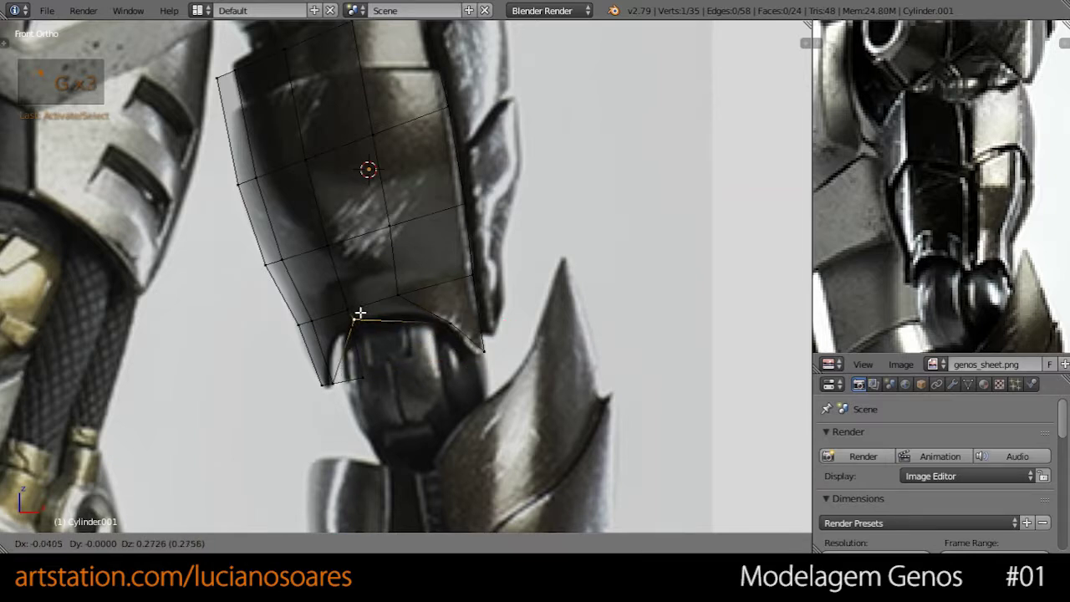
{"action": "left_click", "coordinate": [355, 316]}
{"action": "key", "text": "z"}
{"action": "key", "text": "z"}
{"action": "right_click", "coordinate": [331, 380]}
{"action": "key", "text": "g"}
{"action": "left_click", "coordinate": [329, 344]}
- Nudge the front bottom-rim vertex next to the outer lower corner onto the elbow cutout's curve, and return to solid shading
{"action": "right_click", "coordinate": [449, 323]}
{"action": "key", "text": "g"}
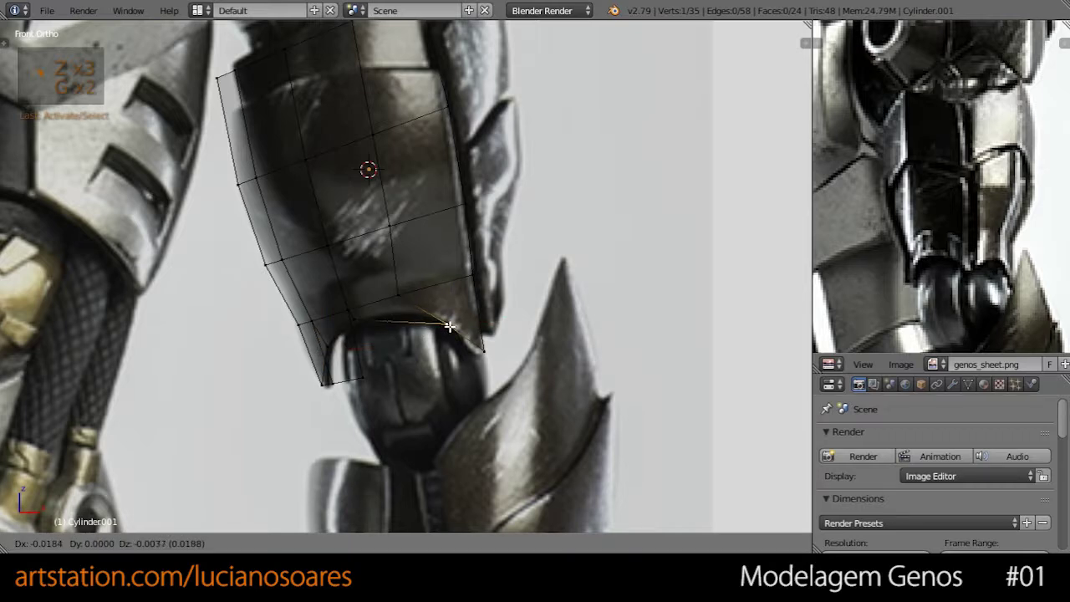
{"action": "left_click", "coordinate": [446, 323]}
{"action": "key", "text": "z"}
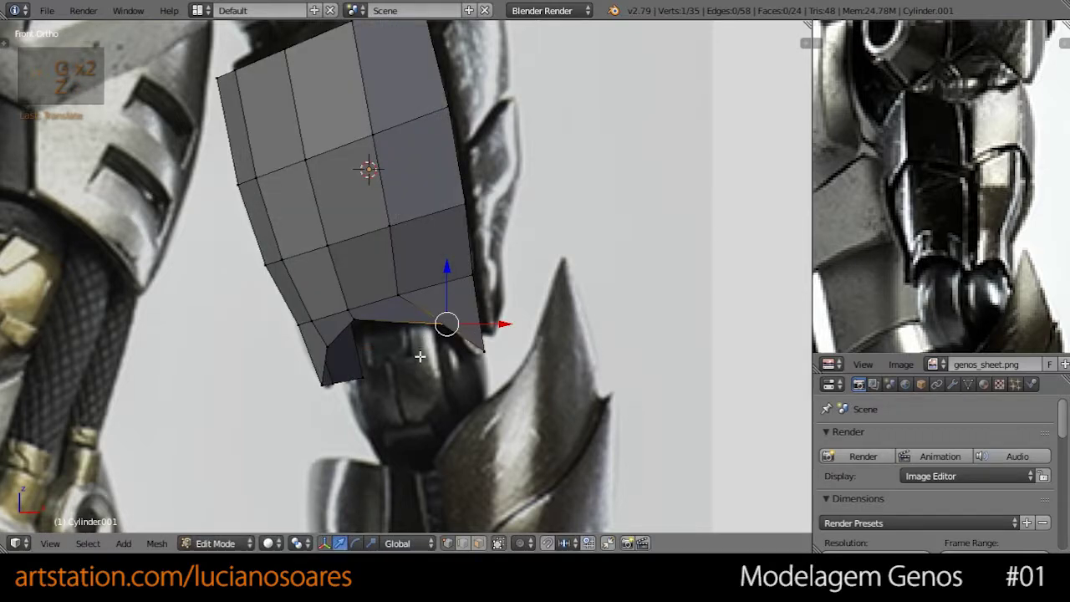
{"action": "middle_click_drag", "start_coordinate": [412, 362], "coordinate": [529, 317]}
{"action": "key", "text": "KP_1"}
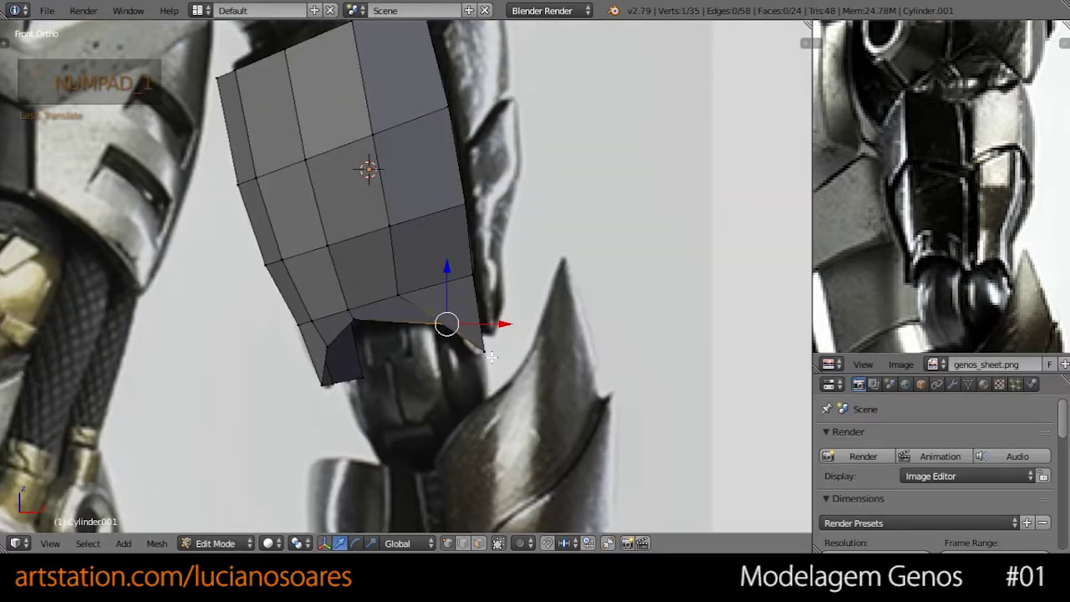
{"action": "scroll", "coordinate": [481, 322], "scroll_direction": "down", "scroll_amount": 2}
{"action": "middle_click_drag", "start_coordinate": [481, 321], "coordinate": [518, 343], "text": "shift"}
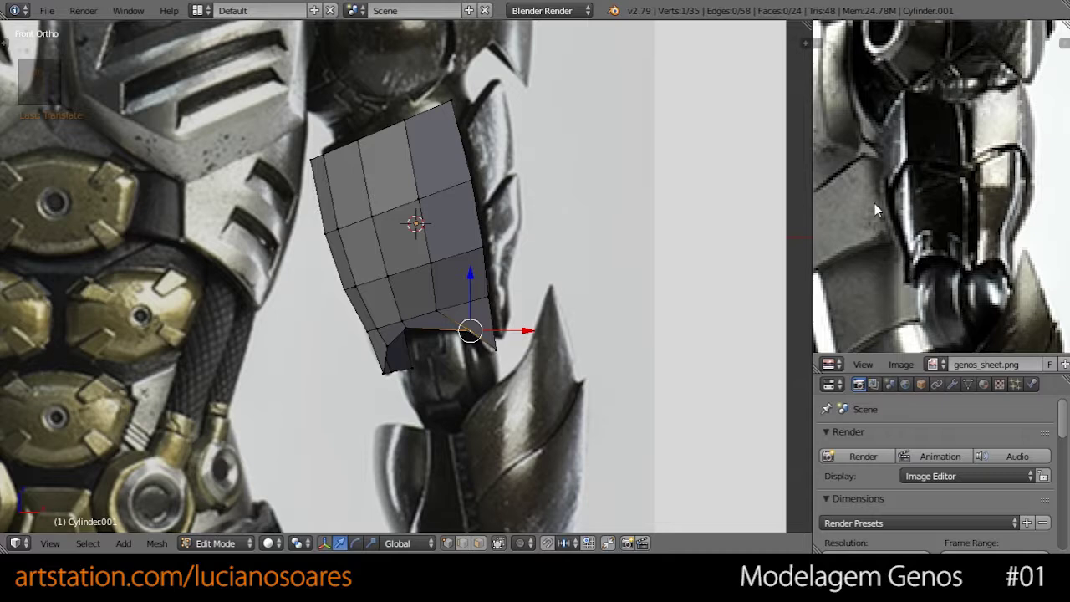
{"action": "middle_click_drag", "start_coordinate": [554, 279], "coordinate": [390, 292]}
{"action": "key", "text": "KP_1"}
{"action": "scroll", "coordinate": [475, 357], "scroll_direction": "up", "scroll_amount": 3}
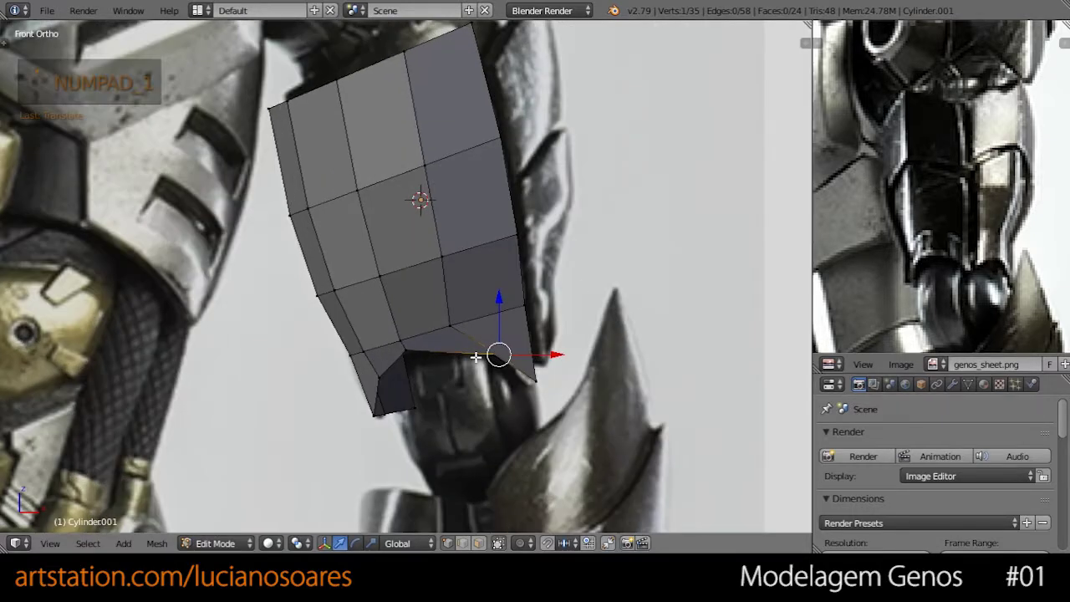
{"action": "key", "text": "g"}
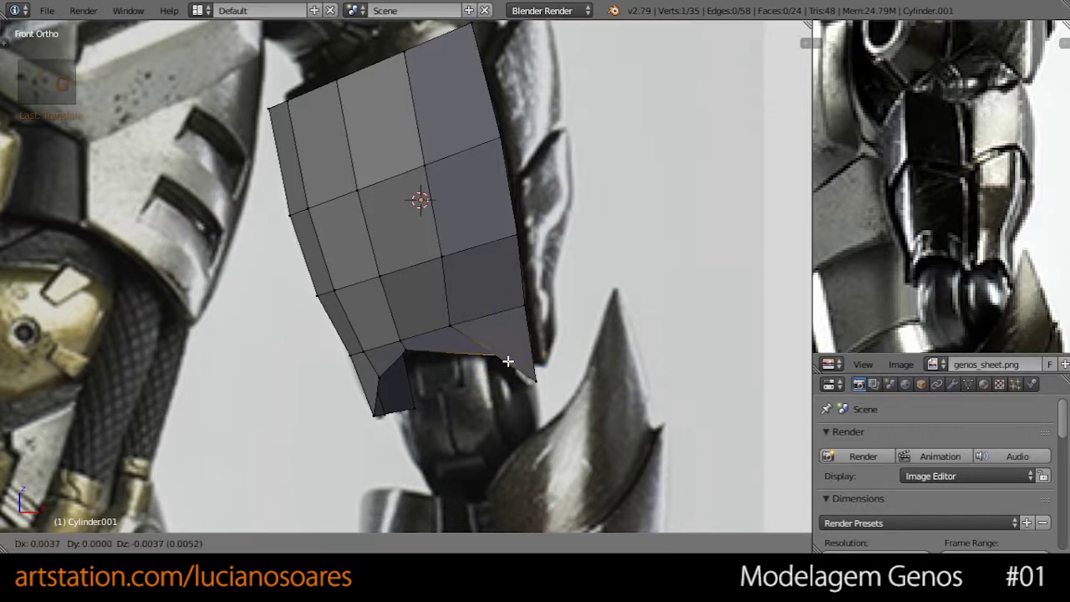
{"action": "left_click", "coordinate": [489, 376]}
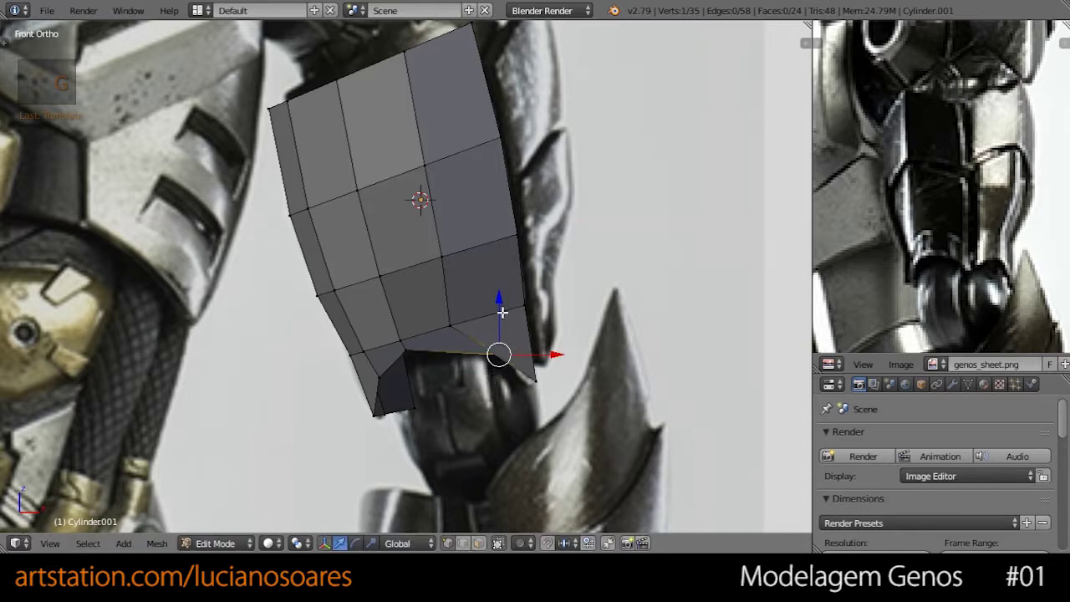
- Add a centred vertical edge loop through the plate's outermost front column and move its bottom vertex down beside the outer lower corner
{"action": "key", "text": "ctrl+r"}
{"action": "left_click", "coordinate": [465, 137]}
{"action": "right_click", "coordinate": [468, 136]}
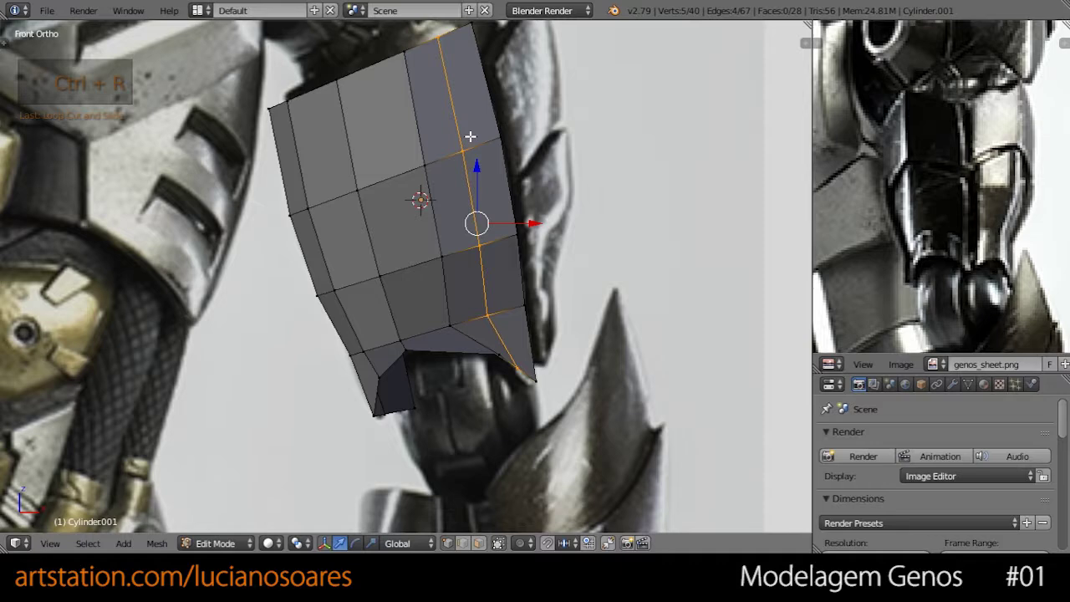
{"action": "scroll", "coordinate": [500, 310], "scroll_direction": "up", "scroll_amount": 1}
{"action": "middle_click_drag", "start_coordinate": [500, 310], "coordinate": [457, 272], "text": "shift"}
{"action": "right_click", "coordinate": [488, 328]}
{"action": "key", "text": "g"}
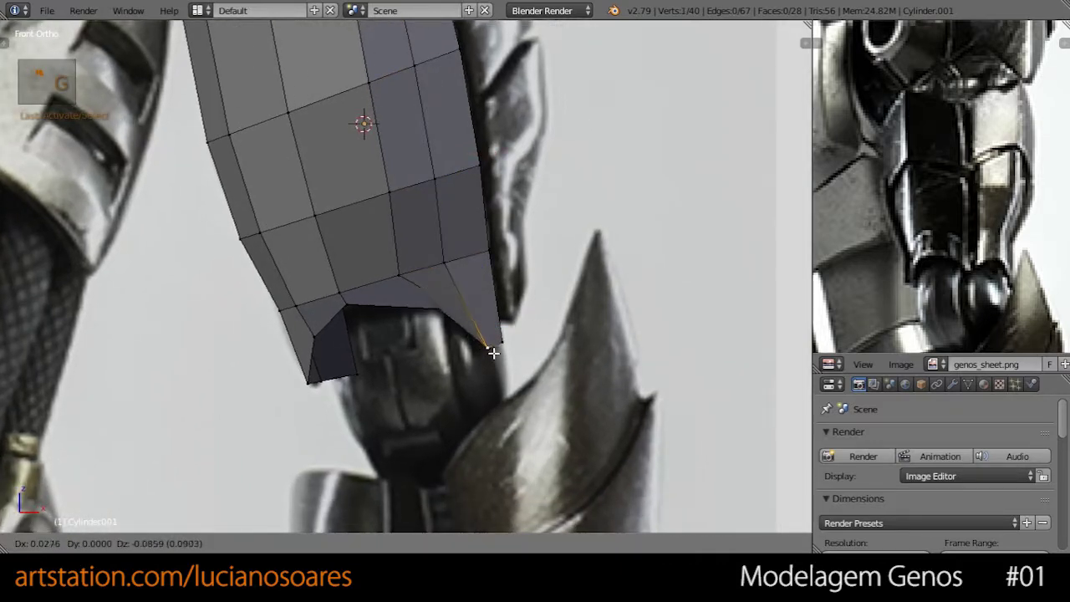
{"action": "left_click", "coordinate": [492, 348]}
{"action": "key", "text": "z"}
{"action": "key", "text": "z"}
- Move the elbow cutout's outer rim vertex inward and up to the middle of the arch
{"action": "right_click", "coordinate": [454, 310]}
{"action": "key", "text": "g"}
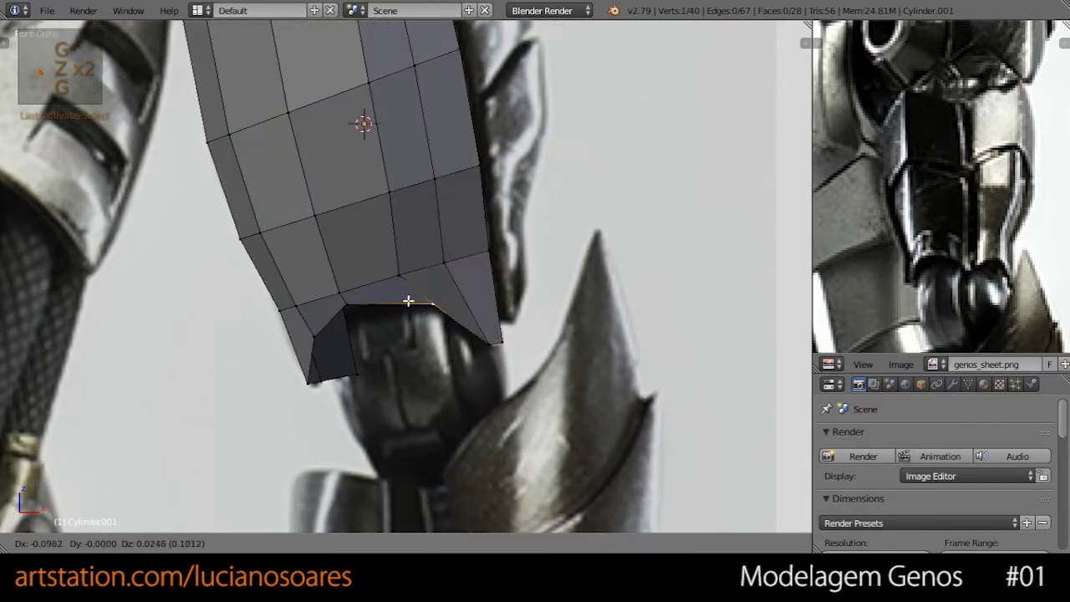
{"action": "left_click", "coordinate": [385, 293]}
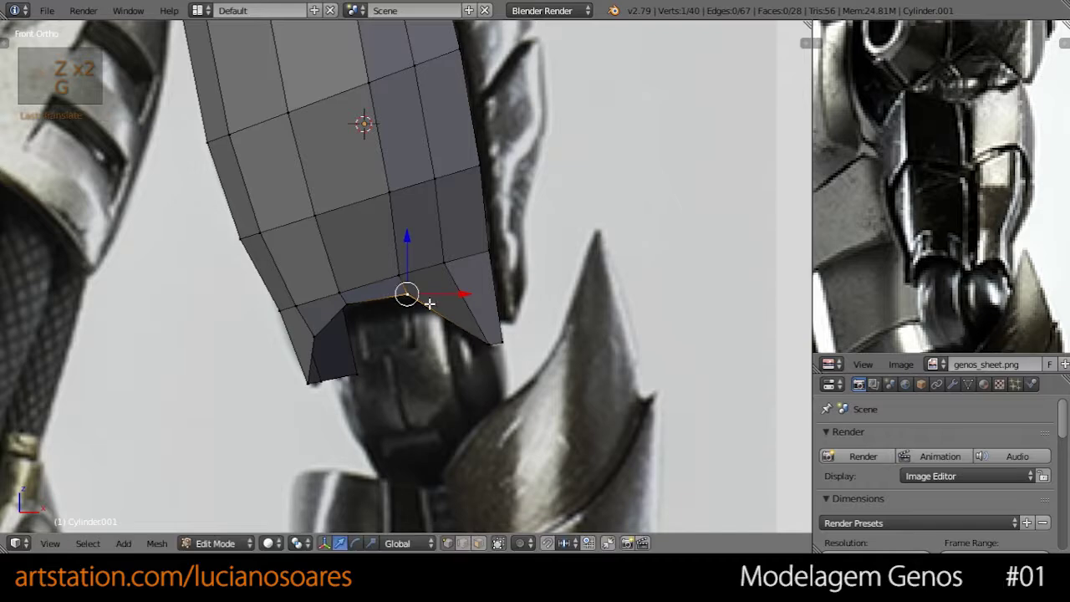
- Nudge the new loop's bottom vertex beside the outer corner and slide the loop's vertex above it along its edge
{"action": "right_click", "coordinate": [485, 348]}
{"action": "key", "text": "g"}
{"action": "left_click", "coordinate": [487, 348]}
{"action": "right_click", "coordinate": [443, 266]}
{"action": "key", "text": "g"}
{"action": "key", "text": "g"}
{"action": "left_click", "coordinate": [448, 261]}
- Select the two neighbouring rim vertices at the top of the elbow cutout and move them forward along Y
{"action": "scroll", "coordinate": [418, 263], "scroll_direction": "down", "scroll_amount": 2}
{"action": "middle_click_drag", "start_coordinate": [418, 263], "coordinate": [376, 195]}
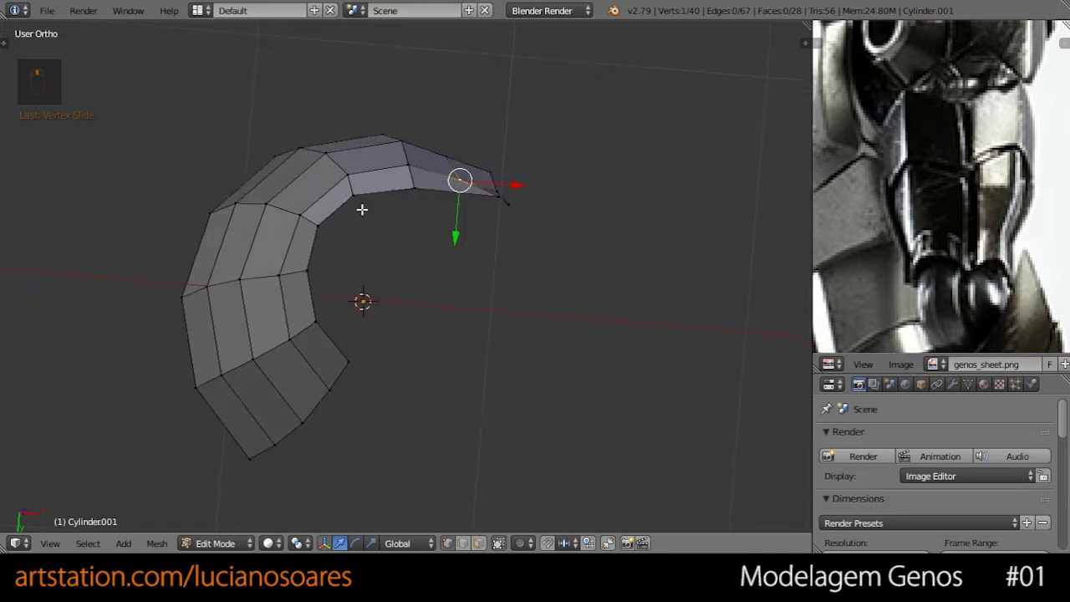
{"action": "middle_click_drag", "start_coordinate": [456, 195], "coordinate": [402, 187]}
{"action": "right_click", "coordinate": [379, 189], "text": "shift"}
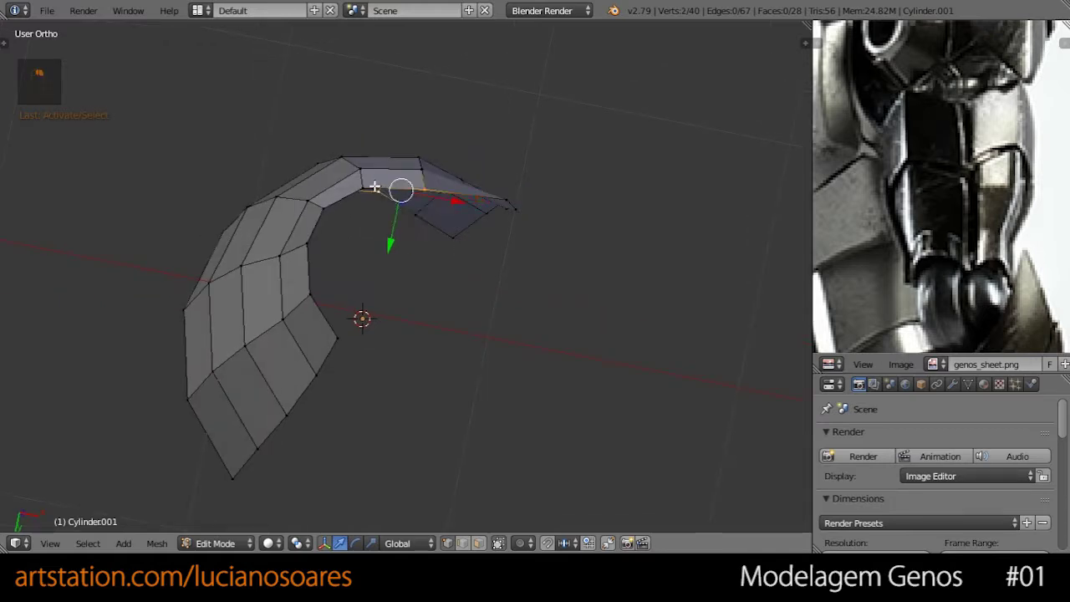
{"action": "right_click", "coordinate": [361, 182], "text": "shift"}
{"action": "right_click", "coordinate": [430, 176], "text": "shift"}
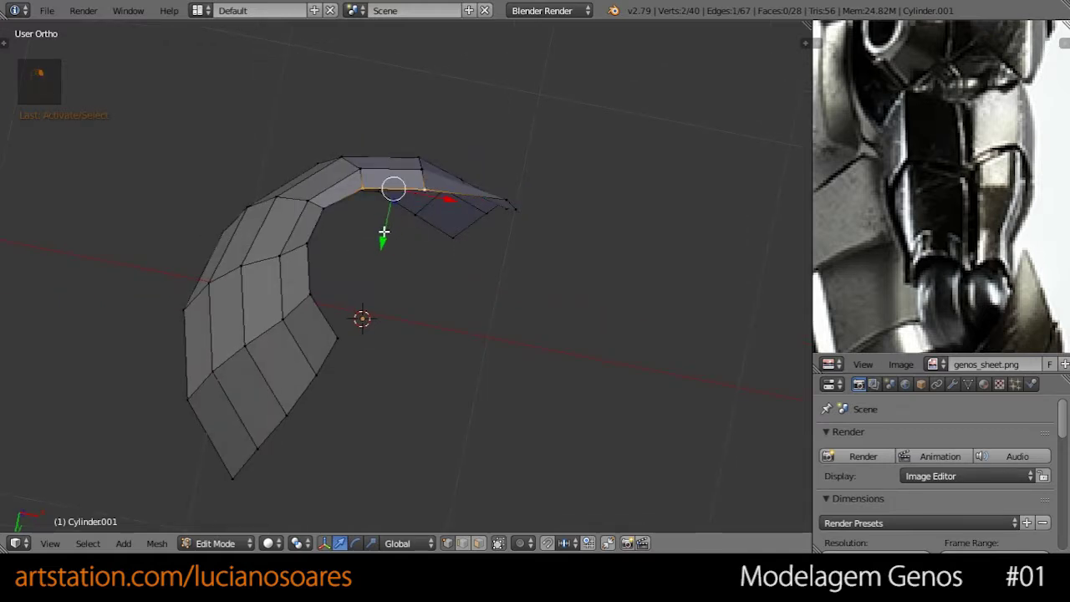
{"action": "key", "text": "g"}
{"action": "key", "text": "y"}
{"action": "left_click", "coordinate": [383, 217]}
{"action": "middle_click_drag", "start_coordinate": [383, 217], "coordinate": [341, 320]}
{"action": "right_click", "coordinate": [351, 336]}
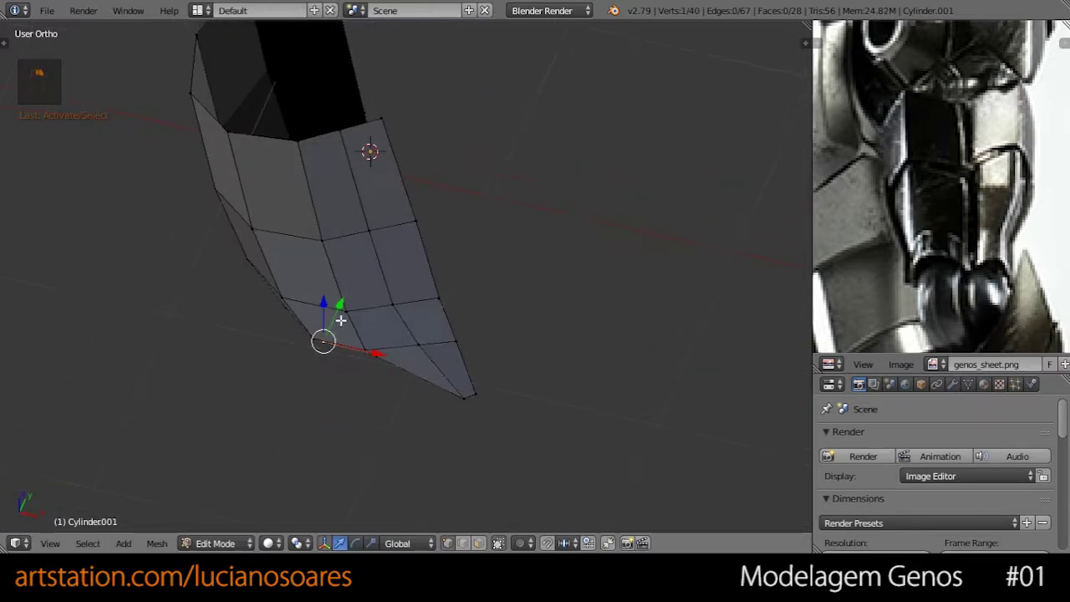
{"action": "key", "text": "g"}
{"action": "key", "text": "y"}
{"action": "key", "text": "Escape"}
- Move the middle rim vertex of the elbow cutout along Y and check the outline against the front reference
{"action": "right_click", "coordinate": [377, 359]}
{"action": "key", "text": "g"}
{"action": "key", "text": "y"}
{"action": "left_click", "coordinate": [388, 339]}
{"action": "middle_click_drag", "start_coordinate": [381, 339], "coordinate": [358, 298]}
{"action": "key", "text": "KP_1"}
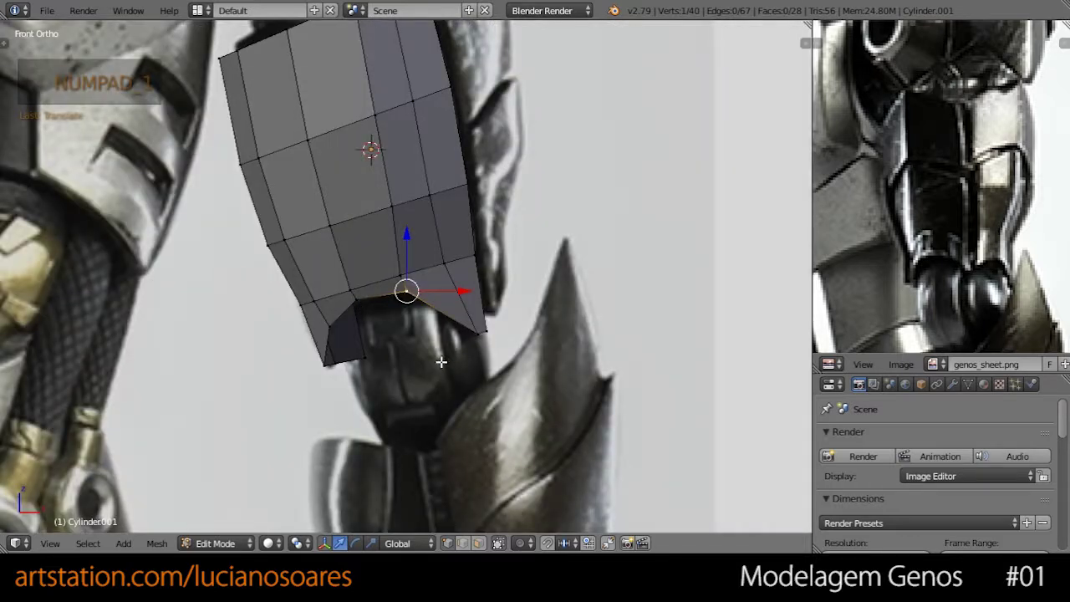
{"action": "key", "text": "z"}
{"action": "key", "text": "z"}
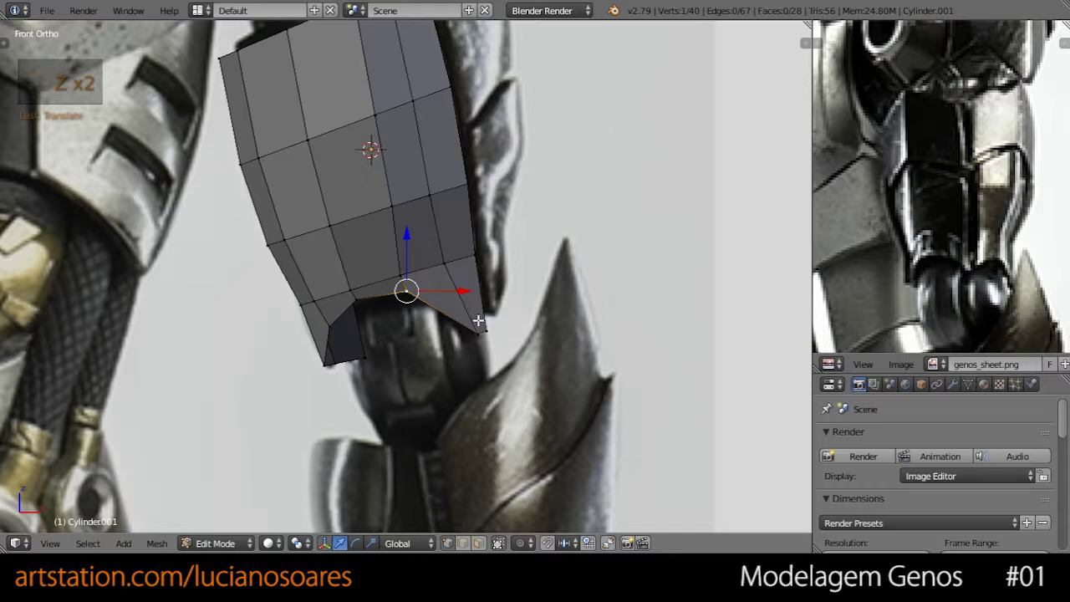
- Add a vertical edge loop on the torso side of the elbow cutout, slid toward the back, and move its bottom vertex down
{"action": "middle_click_drag", "start_coordinate": [296, 280], "coordinate": [444, 229]}
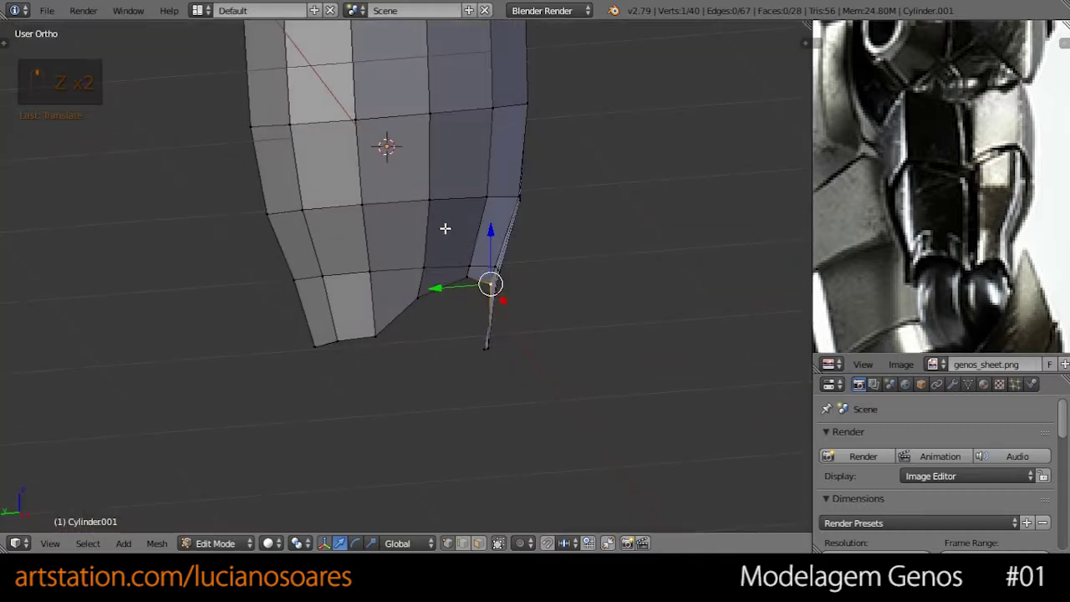
{"action": "key", "text": "ctrl+r"}
{"action": "left_click", "coordinate": [395, 262]}
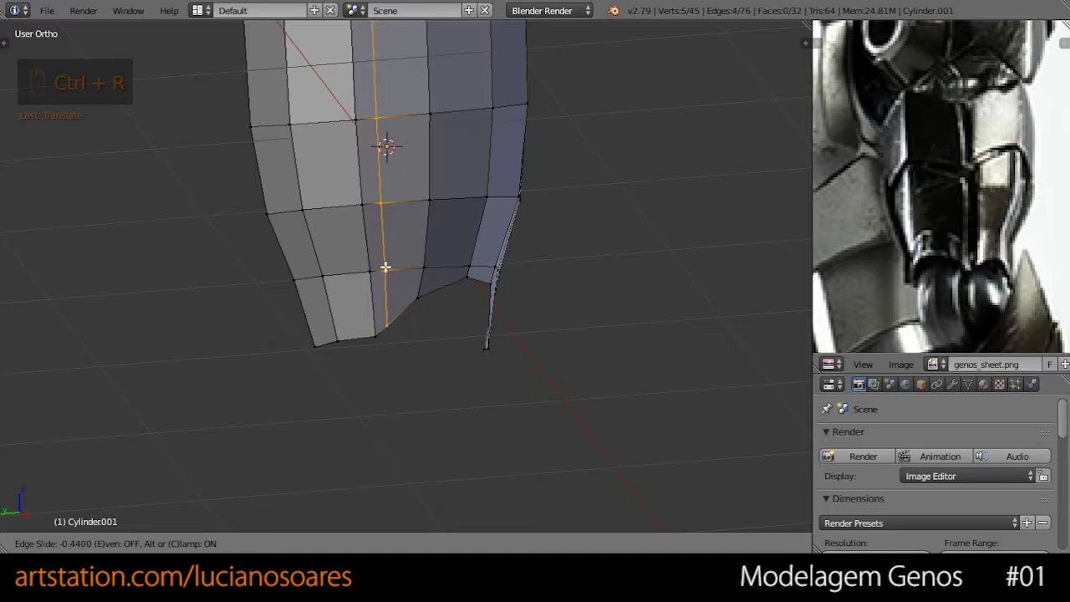
{"action": "left_click", "coordinate": [384, 266]}
{"action": "scroll", "coordinate": [398, 336], "scroll_direction": "up", "scroll_amount": 1}
{"action": "right_click", "coordinate": [382, 350]}
{"action": "key", "text": "g"}
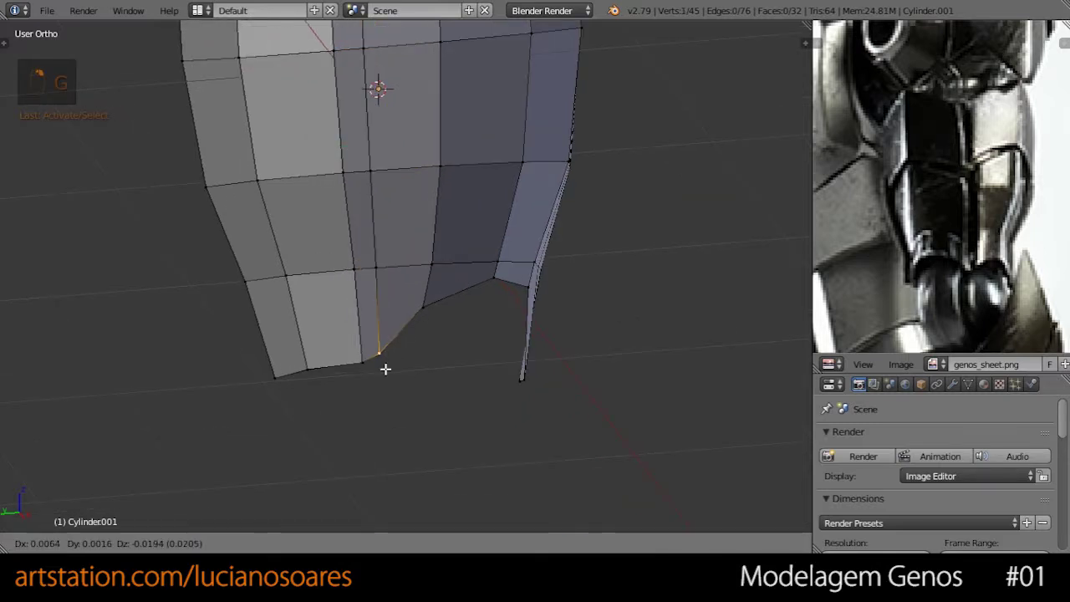
{"action": "left_click", "coordinate": [385, 374]}
- Inspect the plate's shape, enlarge the reference image area and examine the upper arm's panel seams in another pose on genos_sheet.png
{"action": "middle_click_drag", "start_coordinate": [494, 351], "coordinate": [342, 371]}
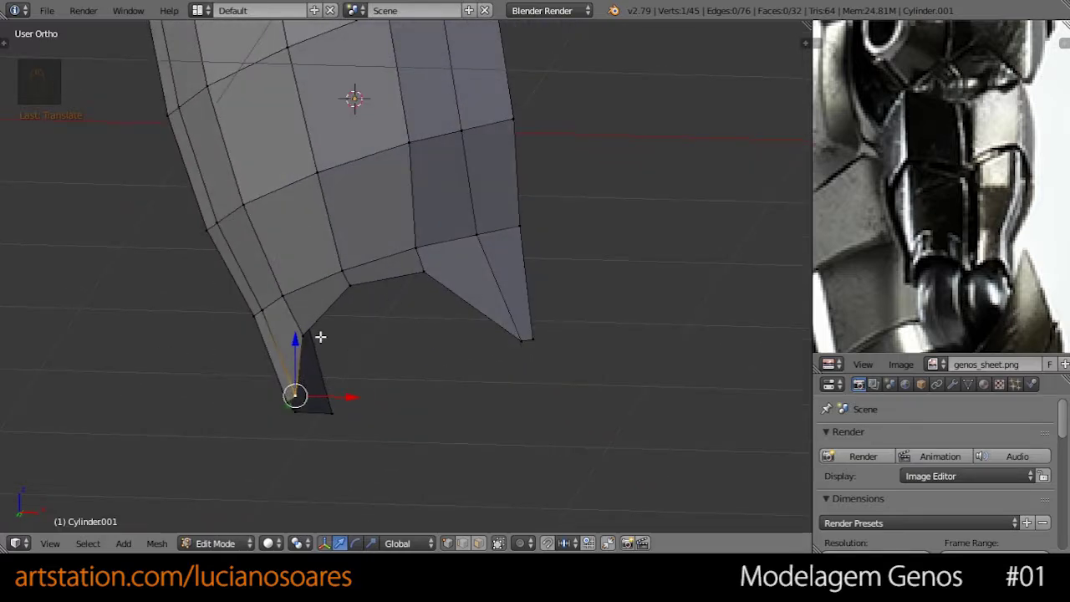
{"action": "scroll", "coordinate": [409, 365], "scroll_direction": "down", "scroll_amount": 4}
{"action": "mouse_move", "coordinate": [376, 326]}
{"action": "middle_mouse_down"}
{"action": "mouse_move", "coordinate": [342, 313]}
{"action": "mouse_move", "coordinate": [370, 310]}
{"action": "middle_mouse_up"}
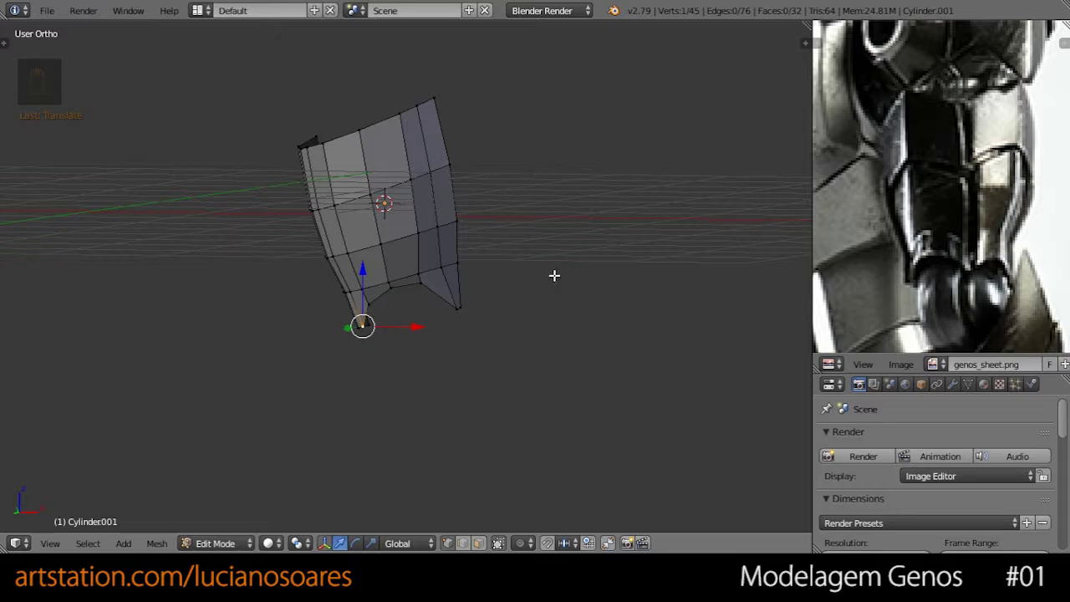
{"action": "middle_click_drag", "start_coordinate": [1026, 234], "coordinate": [936, 217]}
{"action": "middle_click_drag", "start_coordinate": [25, 223], "coordinate": [156, 234]}
{"action": "middle_click_drag", "start_coordinate": [812, 247], "coordinate": [666, 249]}
{"action": "scroll", "coordinate": [936, 253], "scroll_direction": "down", "scroll_amount": 2}
{"action": "scroll", "coordinate": [936, 253], "scroll_direction": "down", "scroll_amount": 3}
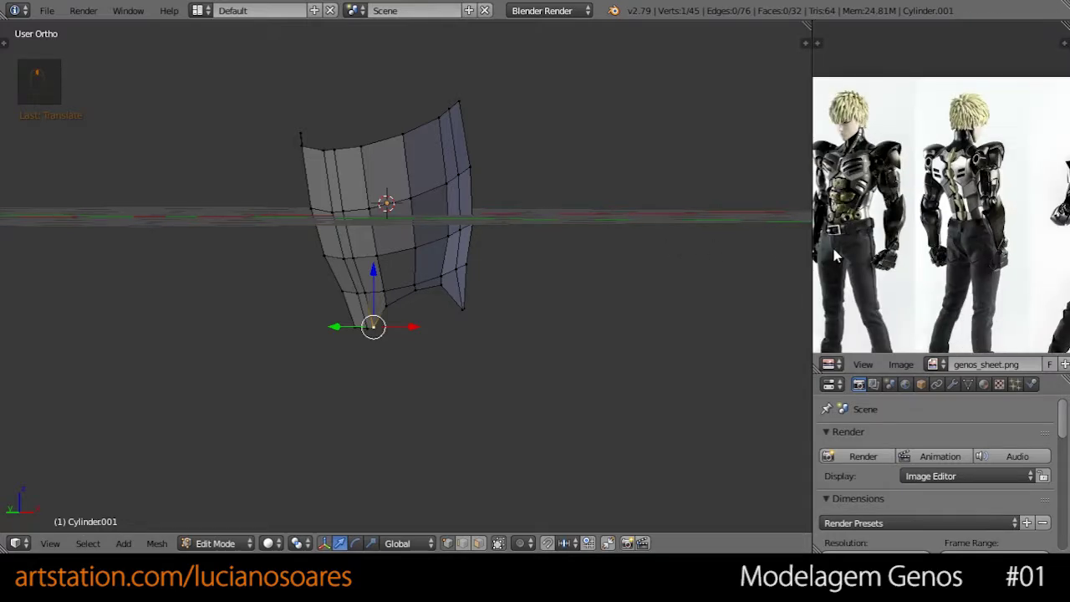
{"action": "left_click_drag", "start_coordinate": [810, 260], "coordinate": [702, 261]}
{"action": "scroll", "coordinate": [892, 208], "scroll_direction": "up", "scroll_amount": 6}
{"action": "scroll", "coordinate": [893, 208], "scroll_direction": "up", "scroll_amount": 3}
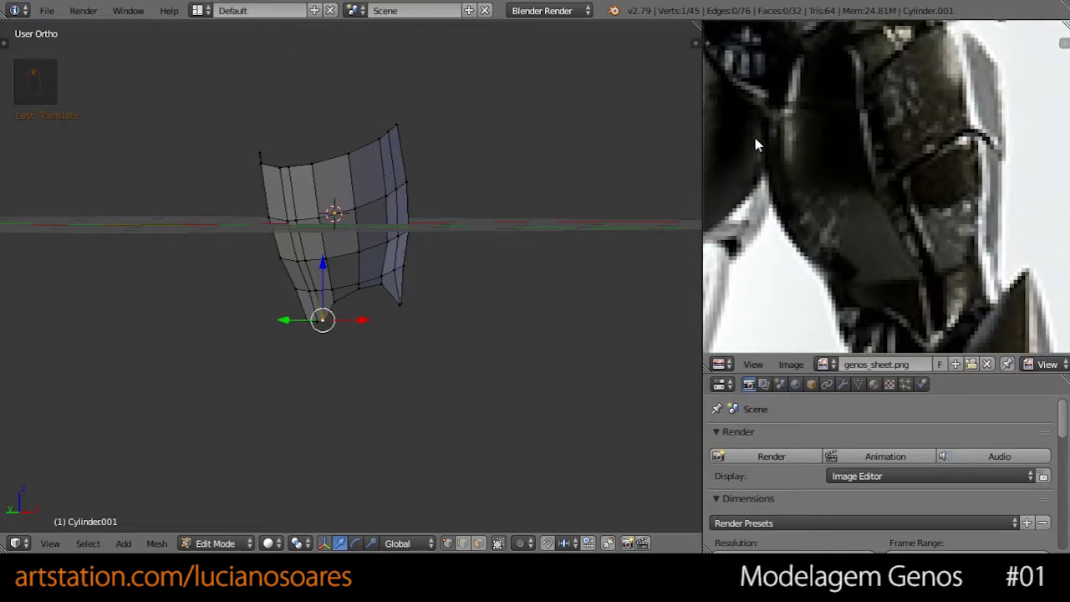
{"action": "scroll", "coordinate": [850, 214], "scroll_direction": "down", "scroll_amount": 2}
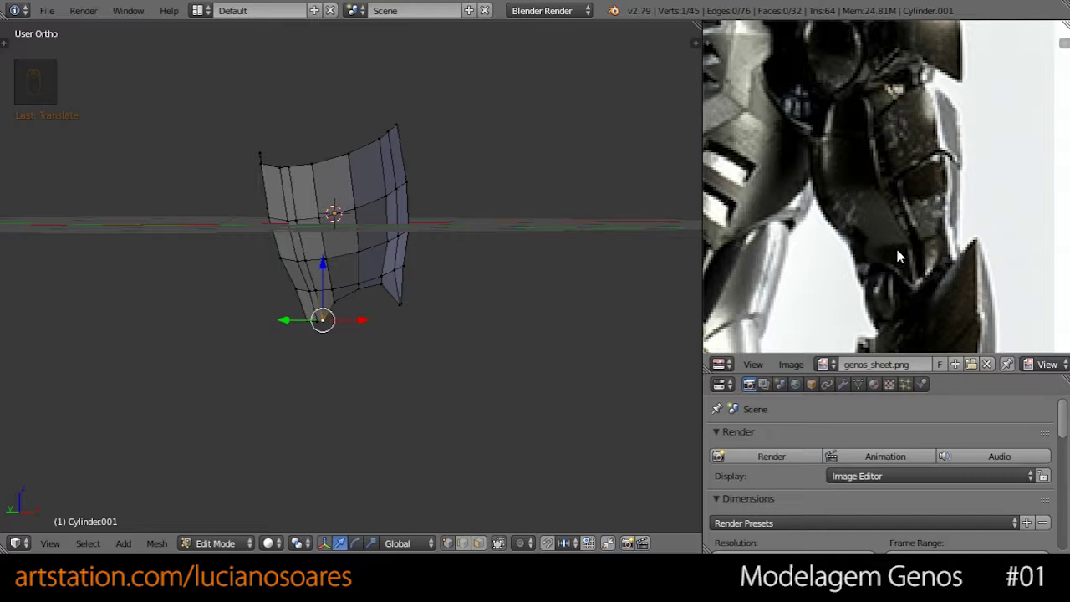
{"action": "middle_click_drag", "start_coordinate": [917, 200], "coordinate": [776, 239]}
- In front wireframe view, add a horizontal edge loop across the plate's top row, slid toward the top edge
{"action": "key", "text": "KP_1"}
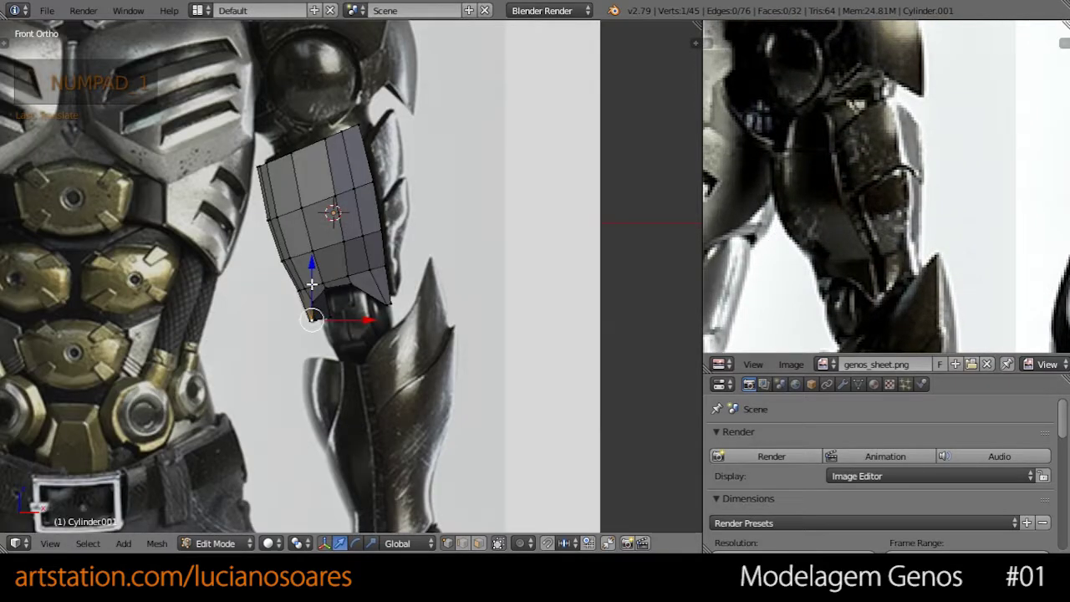
{"action": "key", "text": "z"}
{"action": "scroll", "coordinate": [304, 159], "scroll_direction": "up", "scroll_amount": 5}
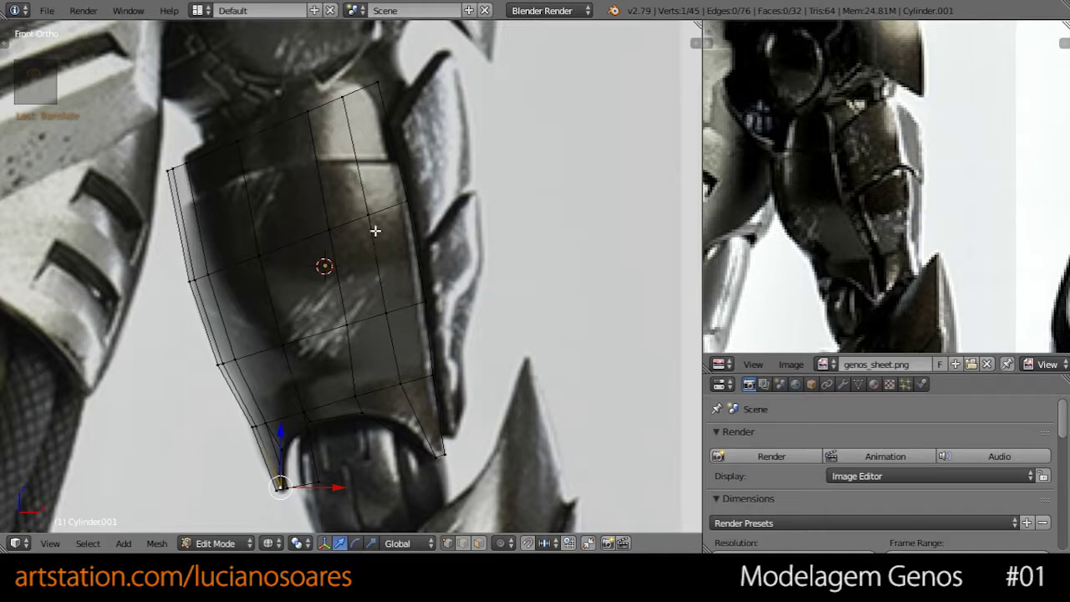
{"action": "key", "text": "ctrl+r"}
{"action": "left_click", "coordinate": [215, 193]}
{"action": "left_click", "coordinate": [216, 173]}
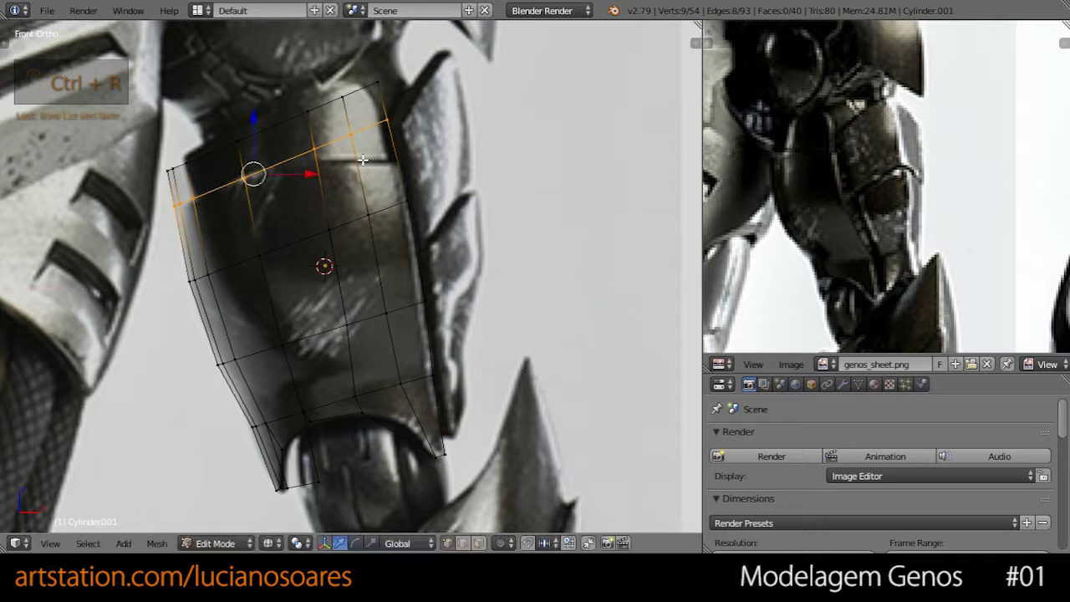
- Move and rotate the new loop's two outermost front vertices to line up with the horizontal panel seam in the reference
{"action": "key", "text": "a"}
{"action": "key", "text": "c"}
{"action": "left_click", "coordinate": [370, 124]}
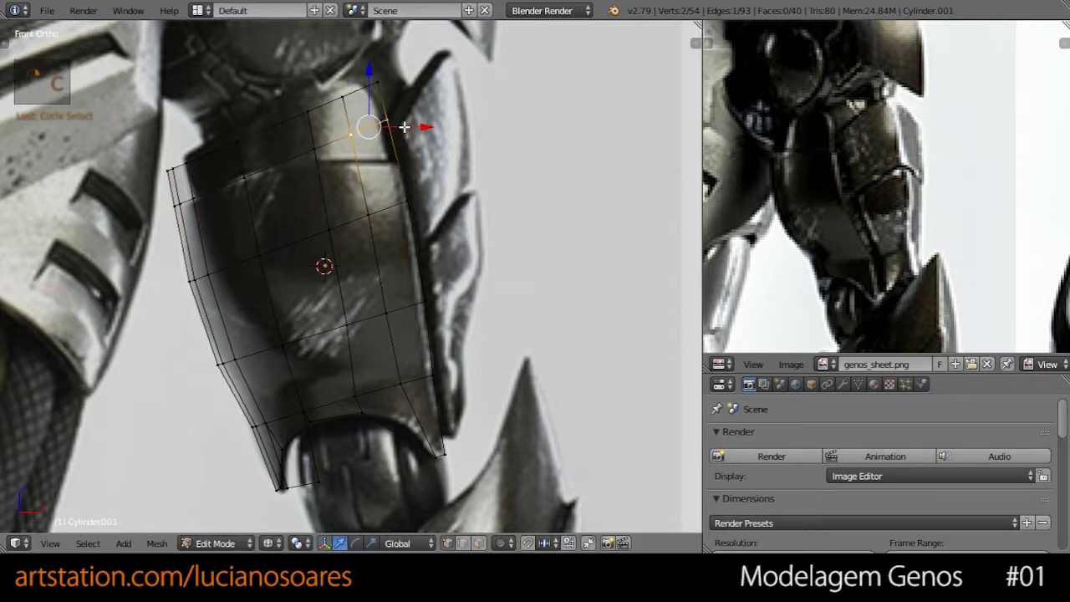
{"action": "key", "text": "g"}
{"action": "left_click", "coordinate": [411, 160]}
{"action": "key", "text": "r"}
{"action": "left_click", "coordinate": [430, 185]}
{"action": "key", "text": "g"}
{"action": "left_click", "coordinate": [432, 188]}
- Move the loop's next front vertex toward the torso down onto the inner end of the panel seam
{"action": "right_click", "coordinate": [310, 153]}
{"action": "key", "text": "g"}
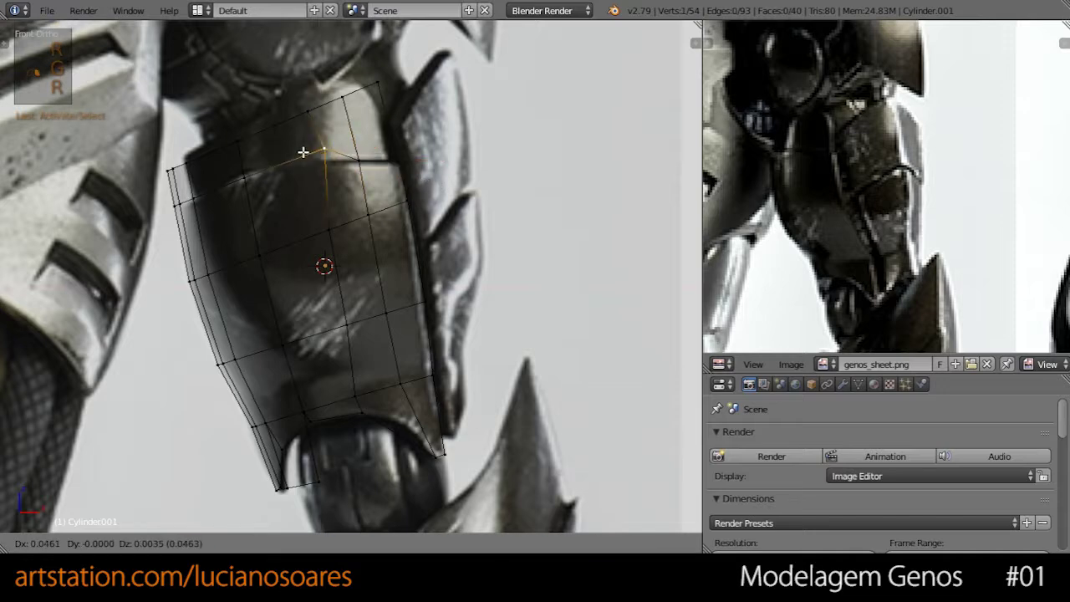
{"action": "left_click", "coordinate": [310, 159]}
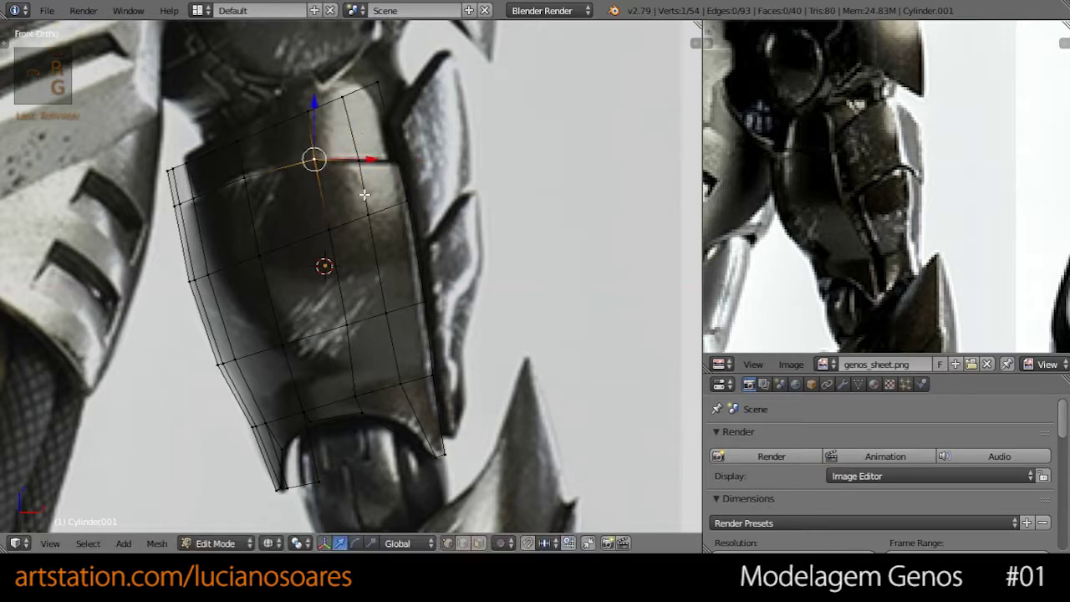
{"action": "key", "text": "z"}
{"action": "scroll", "coordinate": [331, 203], "scroll_direction": "down", "scroll_amount": 2}
{"action": "mouse_move", "coordinate": [330, 203]}
{"action": "middle_mouse_down"}
{"action": "mouse_move", "coordinate": [370, 242]}
{"action": "mouse_move", "coordinate": [351, 242]}
{"action": "mouse_move", "coordinate": [451, 237]}
{"action": "mouse_move", "coordinate": [327, 212]}
{"action": "middle_mouse_up"}
{"action": "right_click", "coordinate": [327, 211]}
{"action": "key", "text": "g"}
{"action": "right_click", "coordinate": [376, 194]}
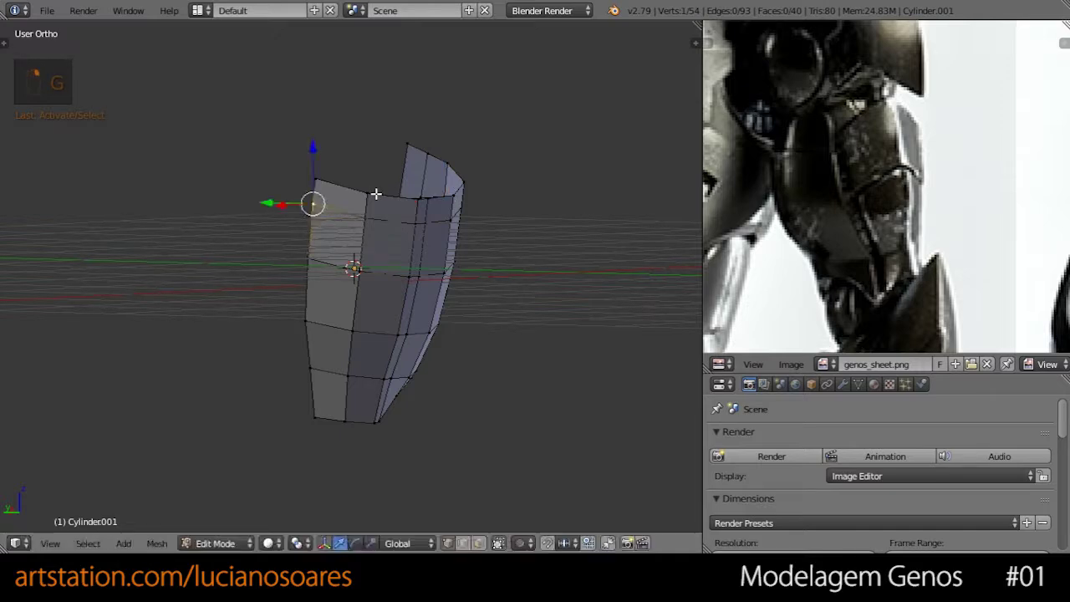
{"action": "middle_click_drag", "start_coordinate": [509, 232], "coordinate": [502, 212]}
{"action": "key", "text": "g"}
{"action": "key", "text": "g"}
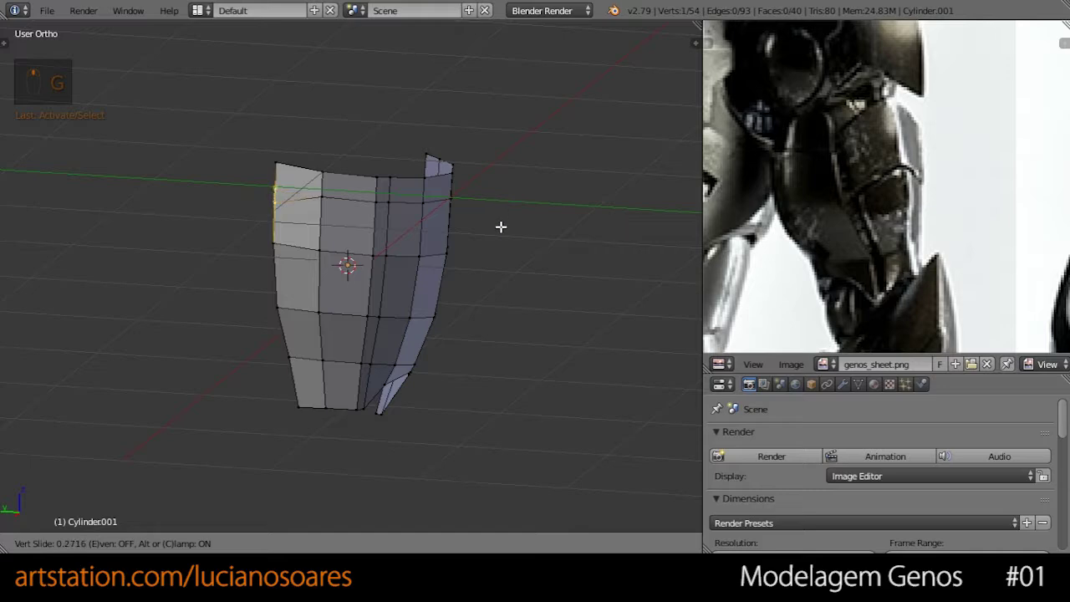
{"action": "right_click", "coordinate": [459, 223]}
- Slide the loop's vertex second from the rear border slightly down its vertical edge, and return to front wireframe view
{"action": "right_click", "coordinate": [321, 198]}
{"action": "key", "text": "g"}
{"action": "key", "text": "g"}
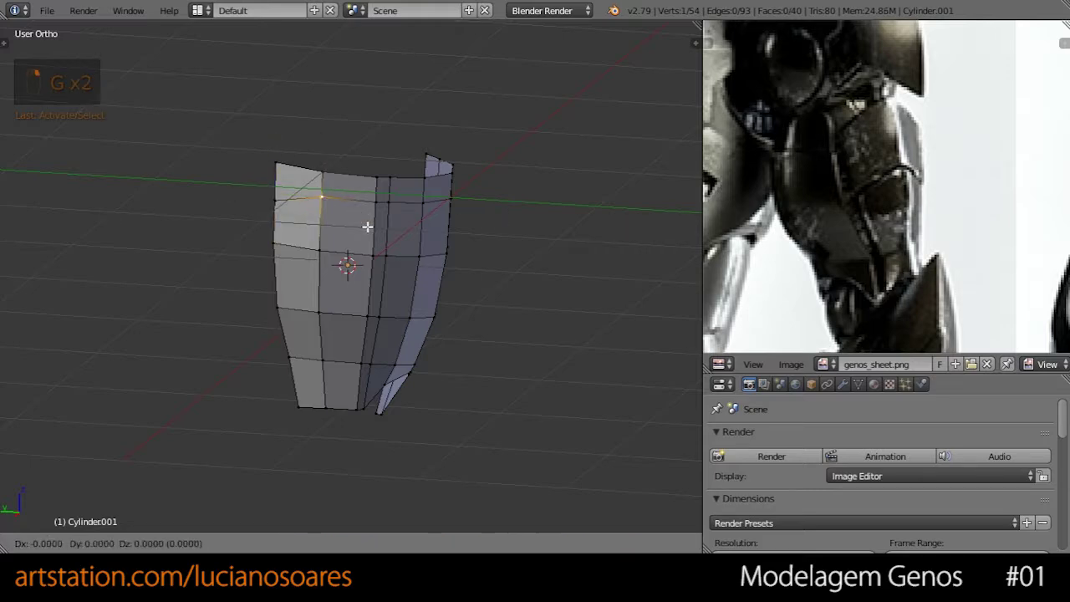
{"action": "left_click", "coordinate": [367, 230]}
{"action": "middle_click_drag", "start_coordinate": [367, 230], "coordinate": [318, 231]}
{"action": "key", "text": "KP_1"}
{"action": "key", "text": "z"}
{"action": "scroll", "coordinate": [365, 208], "scroll_direction": "up", "scroll_amount": 3}
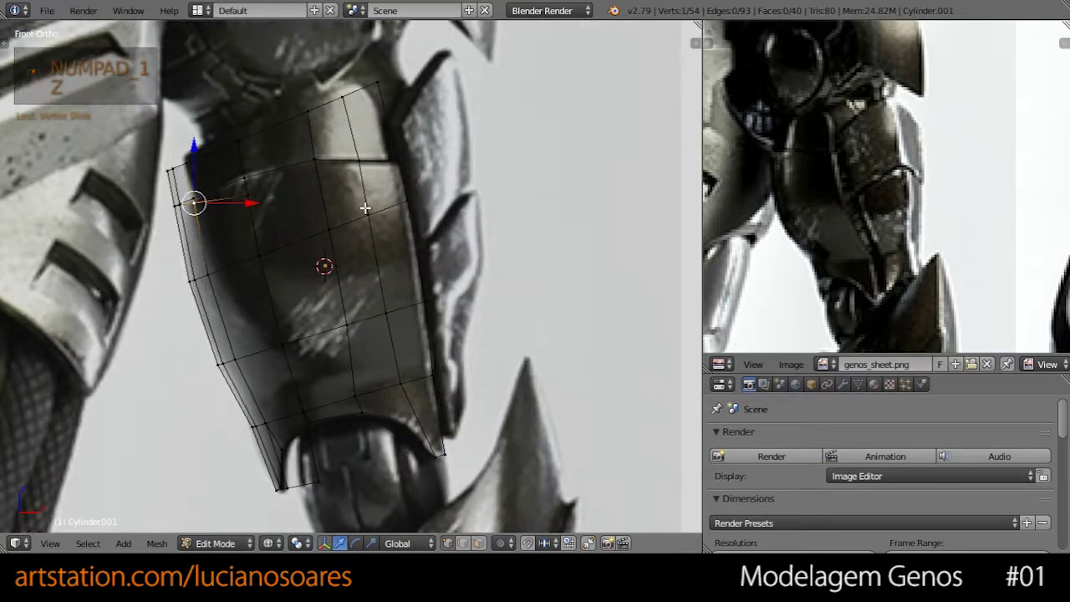
- Select the plate's uppermost border loop and delete its vertices so the plate ends at the panel-seam loop
{"action": "key", "text": "z"}
{"action": "right_click", "coordinate": [278, 130], "text": "alt"}
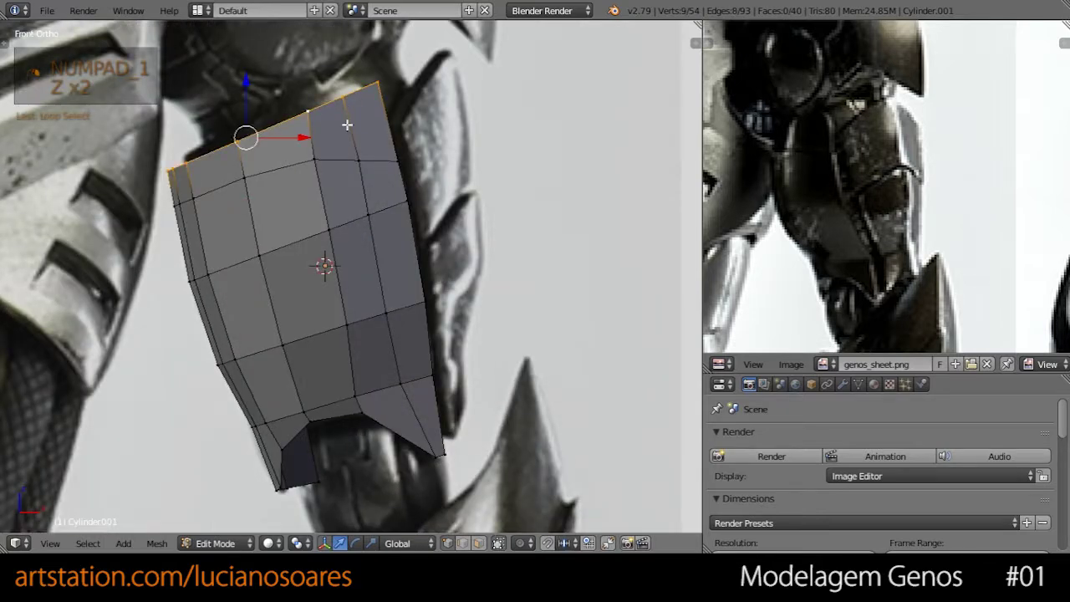
{"action": "key", "text": "z"}
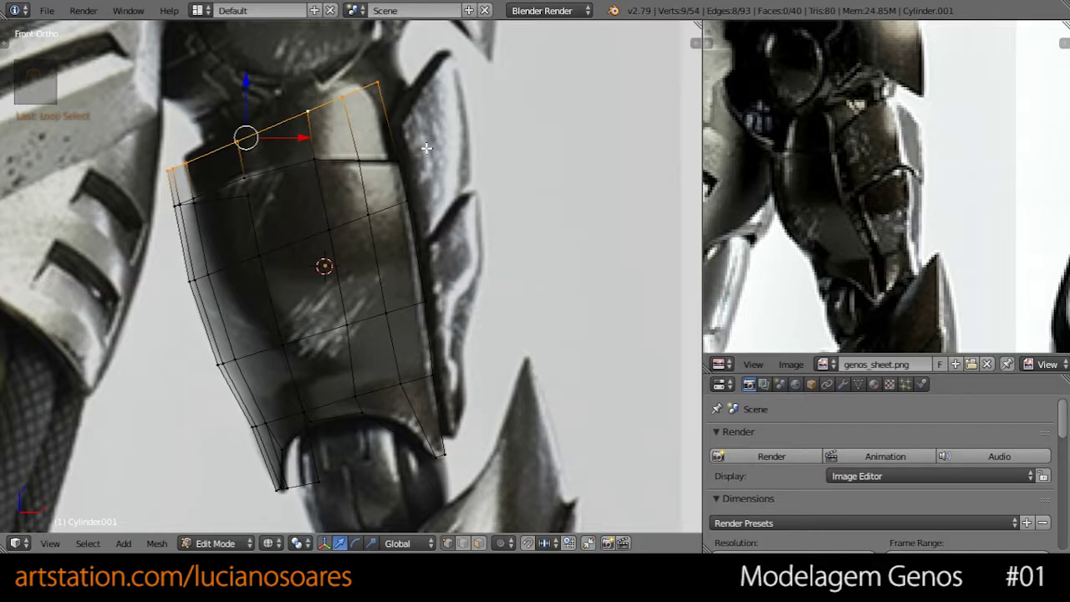
{"action": "key", "text": "x"}
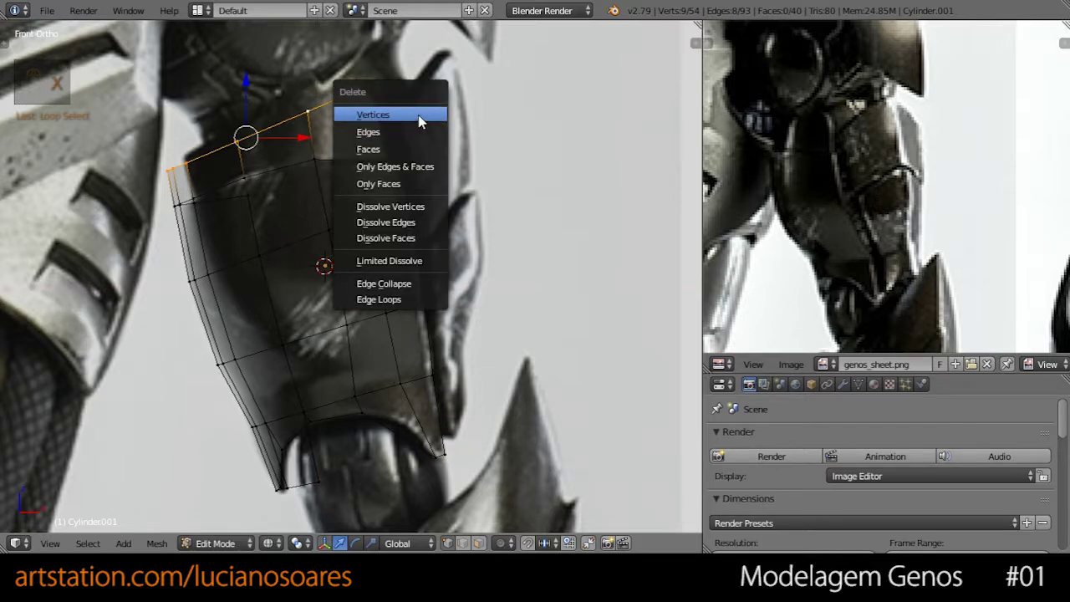
{"action": "left_click", "coordinate": [419, 121]}
- Adjust two vertices of the loop just above the elbow cutout, moving the first along Y, to even out the plate's curvature
{"action": "key", "text": "z"}
{"action": "scroll", "coordinate": [345, 224], "scroll_direction": "down", "scroll_amount": 3}
{"action": "mouse_move", "coordinate": [344, 224]}
{"action": "middle_mouse_down"}
{"action": "mouse_move", "coordinate": [329, 246]}
{"action": "mouse_move", "coordinate": [338, 258]}
{"action": "mouse_move", "coordinate": [437, 242]}
{"action": "mouse_move", "coordinate": [231, 239]}
{"action": "mouse_move", "coordinate": [186, 253]}
{"action": "mouse_move", "coordinate": [320, 264]}
{"action": "mouse_move", "coordinate": [387, 360]}
{"action": "mouse_move", "coordinate": [425, 375]}
{"action": "mouse_move", "coordinate": [451, 254]}
{"action": "mouse_move", "coordinate": [440, 222]}
{"action": "mouse_move", "coordinate": [452, 187]}
{"action": "mouse_move", "coordinate": [449, 220]}
{"action": "middle_mouse_up"}
{"action": "right_click", "coordinate": [413, 356]}
{"action": "key", "text": "g"}
{"action": "key", "text": "y"}
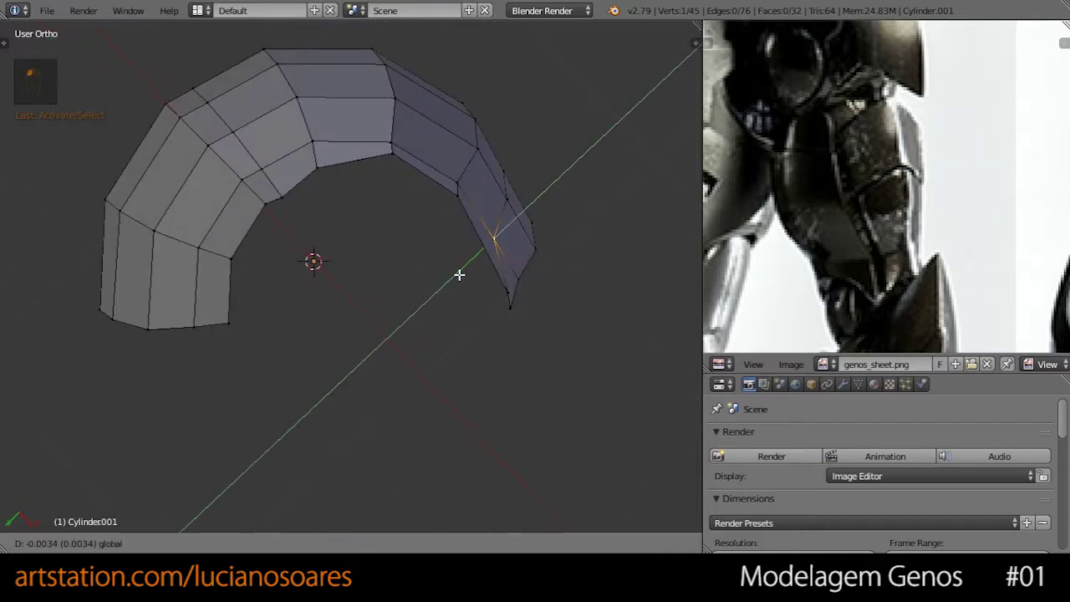
{"action": "key", "text": "g"}
{"action": "key", "text": "y"}
{"action": "left_click", "coordinate": [395, 154]}
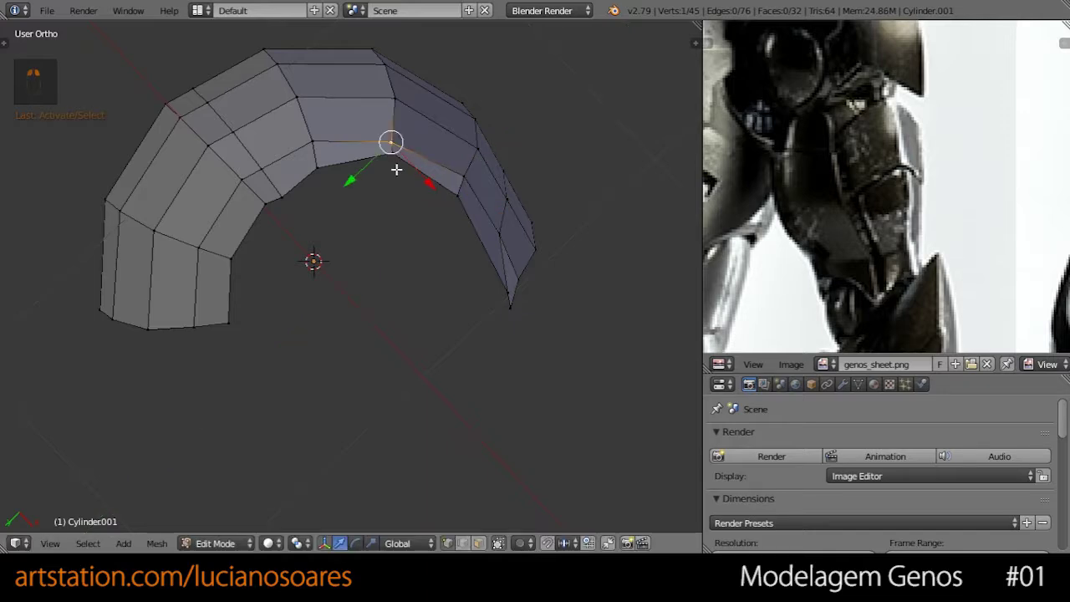
{"action": "key", "text": "g"}
{"action": "left_click", "coordinate": [404, 159]}
- Select the plate's new top border loop, extrude it and scale it inward to form a narrow rim
{"action": "scroll", "coordinate": [477, 124], "scroll_direction": "down", "scroll_amount": 3}
{"action": "middle_click_drag", "start_coordinate": [478, 125], "coordinate": [358, 292]}
{"action": "right_click", "coordinate": [298, 220], "text": "alt"}
{"action": "key", "text": "KP_1"}
{"action": "scroll", "coordinate": [368, 167], "scroll_direction": "up", "scroll_amount": 3}
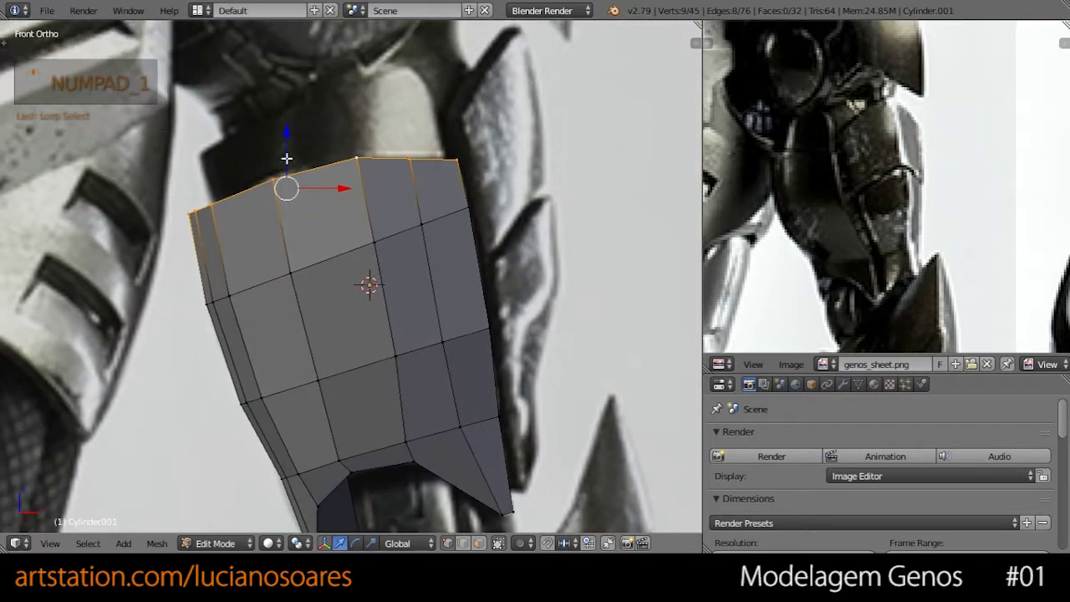
{"action": "middle_click_drag", "start_coordinate": [366, 128], "coordinate": [458, 266]}
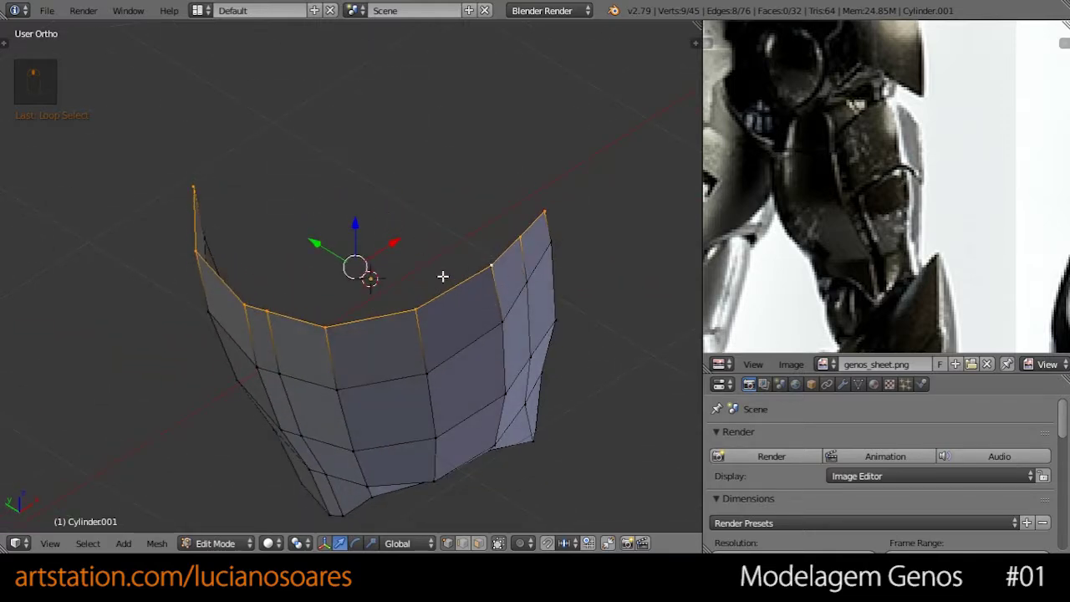
{"action": "key", "text": "e"}
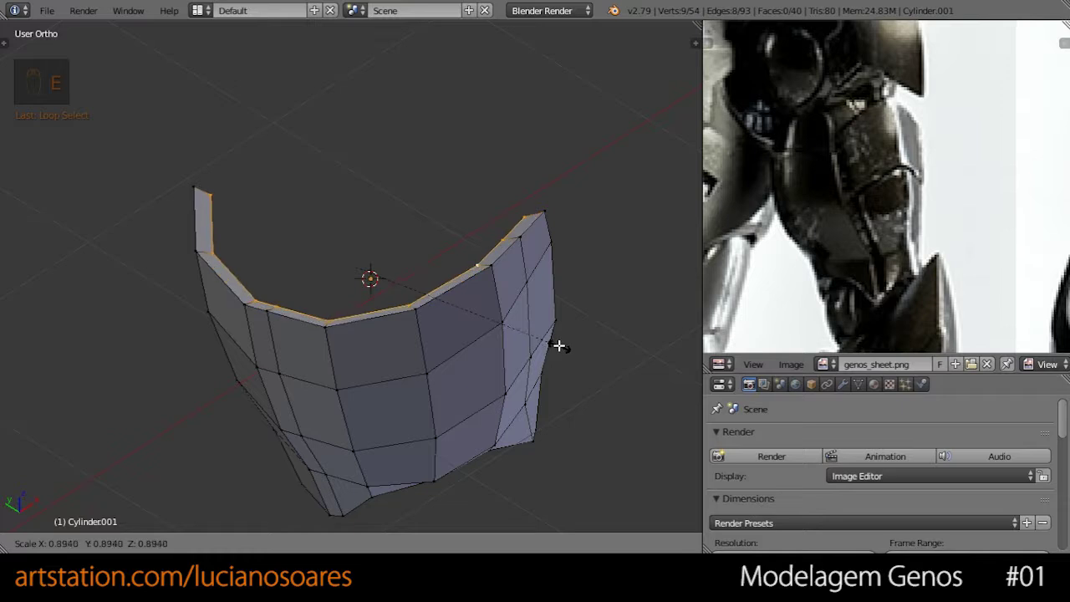
{"action": "left_click", "coordinate": [545, 339]}
- Scale the rim's inner loop slightly narrower along X, then shift it along X and Y to even out the rim width
{"action": "middle_click_drag", "start_coordinate": [545, 339], "coordinate": [465, 357]}
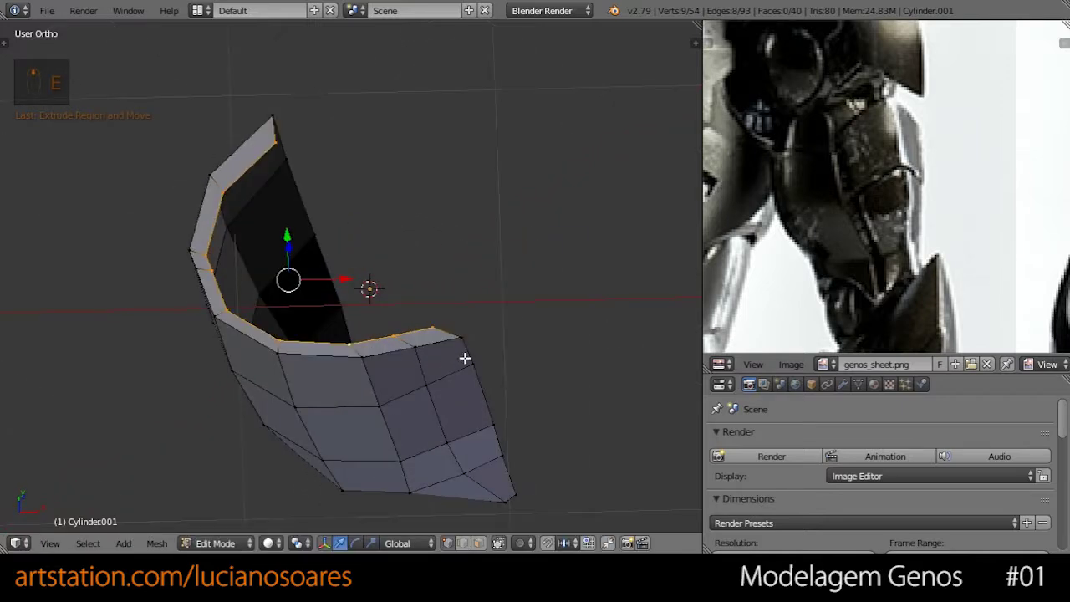
{"action": "key", "text": "s"}
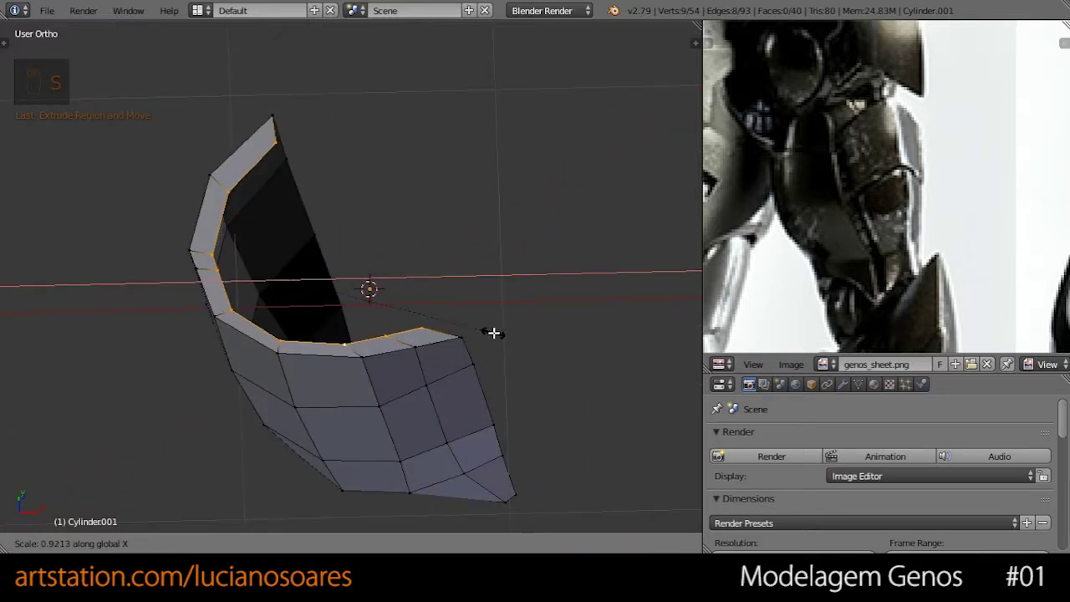
{"action": "left_click", "coordinate": [489, 335]}
{"action": "left_click_drag", "start_coordinate": [355, 278], "coordinate": [360, 279]}
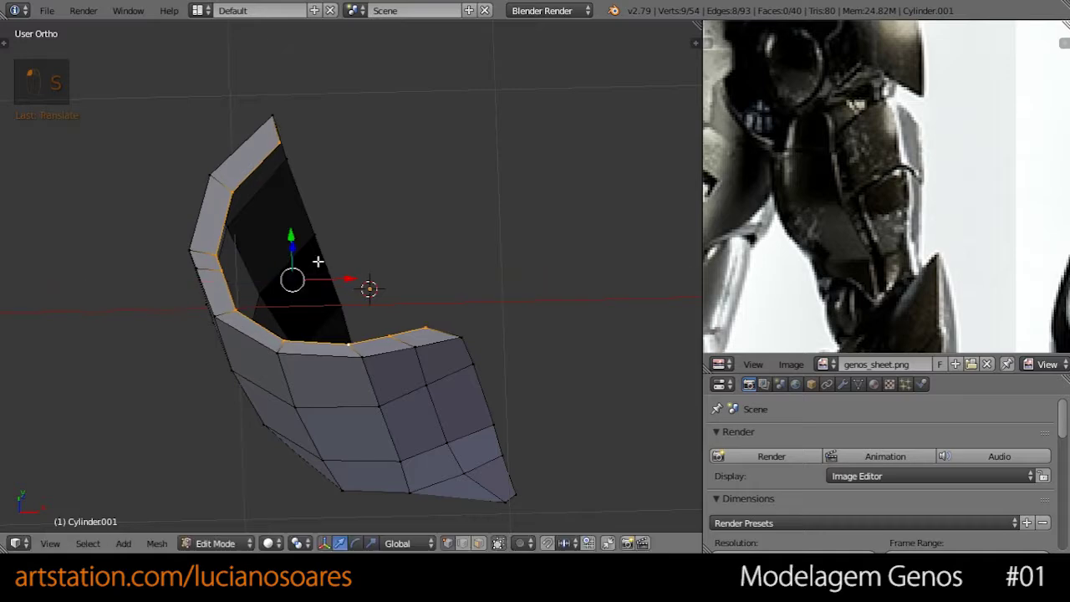
{"action": "middle_click_drag", "start_coordinate": [322, 259], "coordinate": [290, 267]}
{"action": "middle_click_drag", "start_coordinate": [307, 232], "coordinate": [303, 224]}
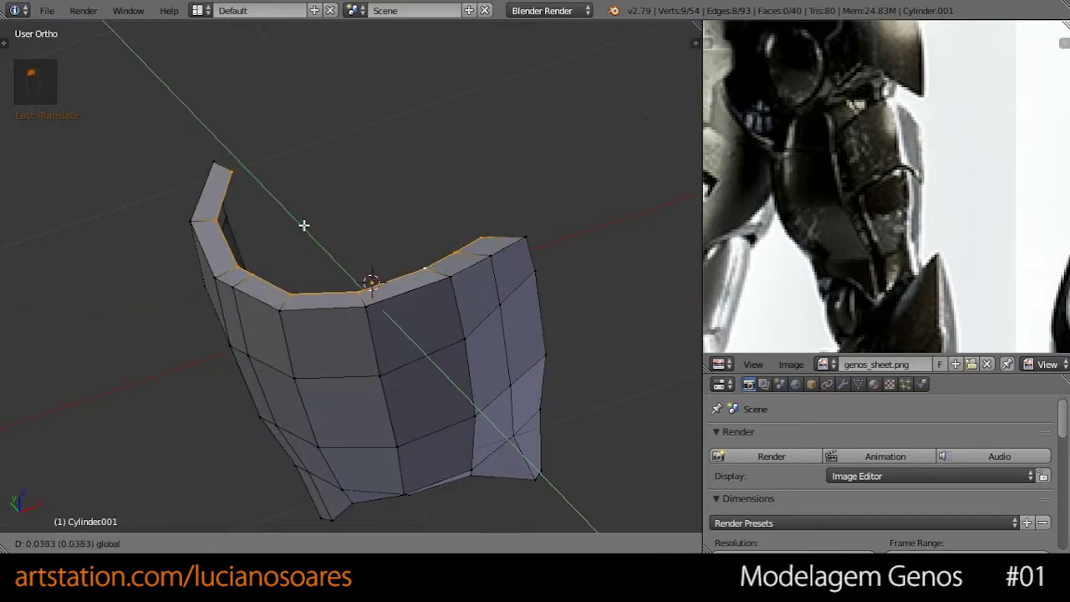
- Fine-tune the inner rim loop's position against the reference in front wireframe view, then return to solid shading
{"action": "key", "text": "KP_1"}
{"action": "key", "text": "z"}
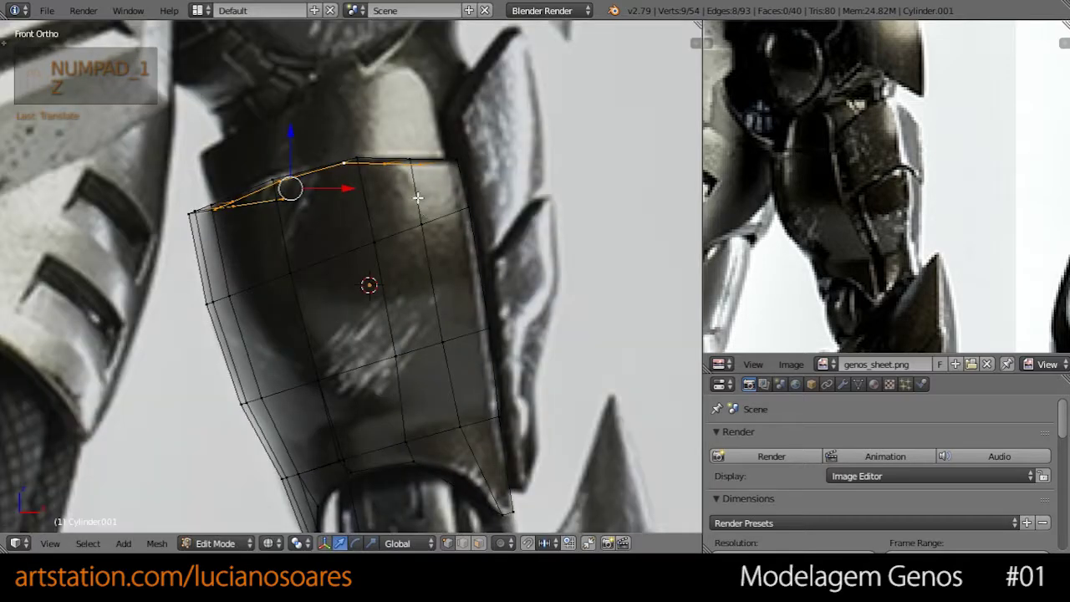
{"action": "key", "text": "g"}
{"action": "left_click", "coordinate": [418, 199]}
{"action": "key", "text": "z"}
{"action": "middle_click_drag", "start_coordinate": [401, 205], "coordinate": [460, 281]}
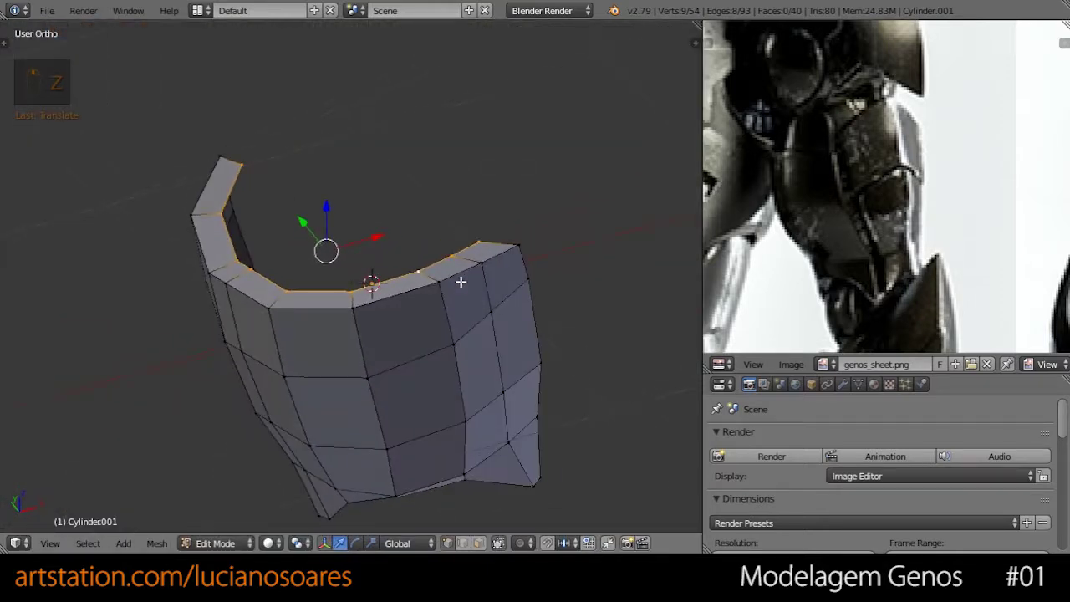
- Extrude the inner rim loop upward about 0.2 in front view to form a collar, and flatten its top loop by scaling along Z
{"action": "key", "text": "KP_1"}
{"action": "key", "text": "e"}
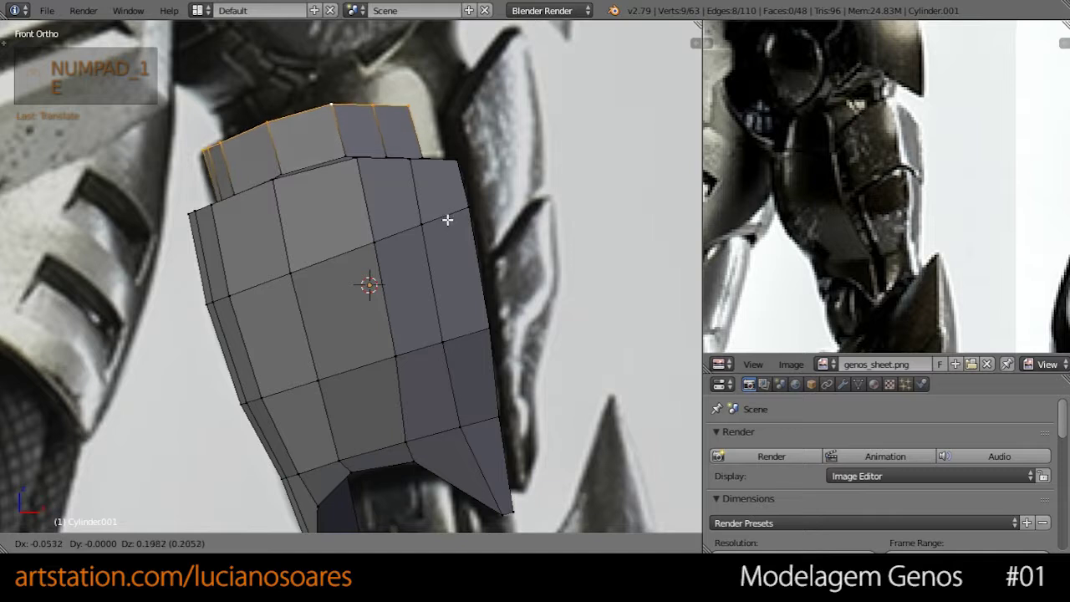
{"action": "left_click", "coordinate": [447, 218]}
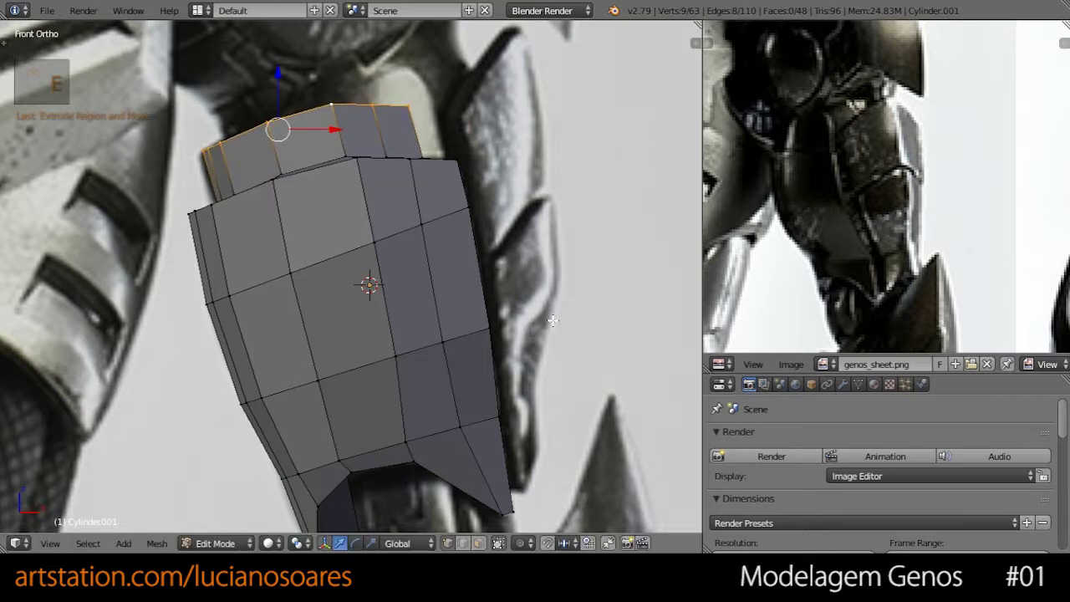
{"action": "key", "text": "s"}
{"action": "key", "text": "z"}
{"action": "key", "text": "z"}
{"action": "left_click", "coordinate": [432, 163]}
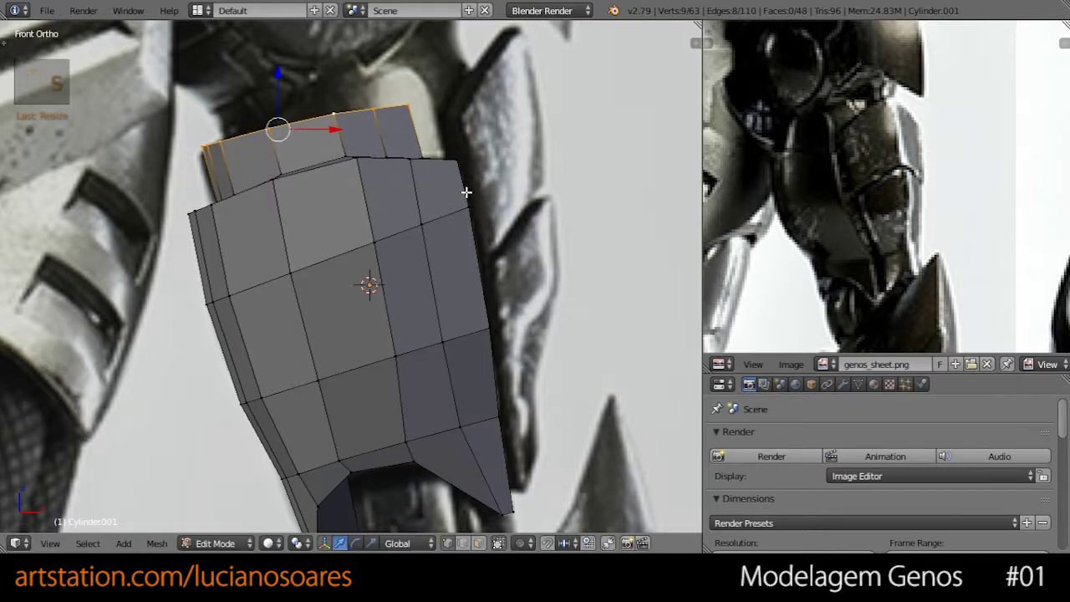
{"action": "key", "text": "s"}
{"action": "key", "text": "z"}
{"action": "left_click", "coordinate": [447, 176]}
- Rotate and raise the collar's top loop to follow the reference armor's slope, and scale it along X
{"action": "key", "text": "r"}
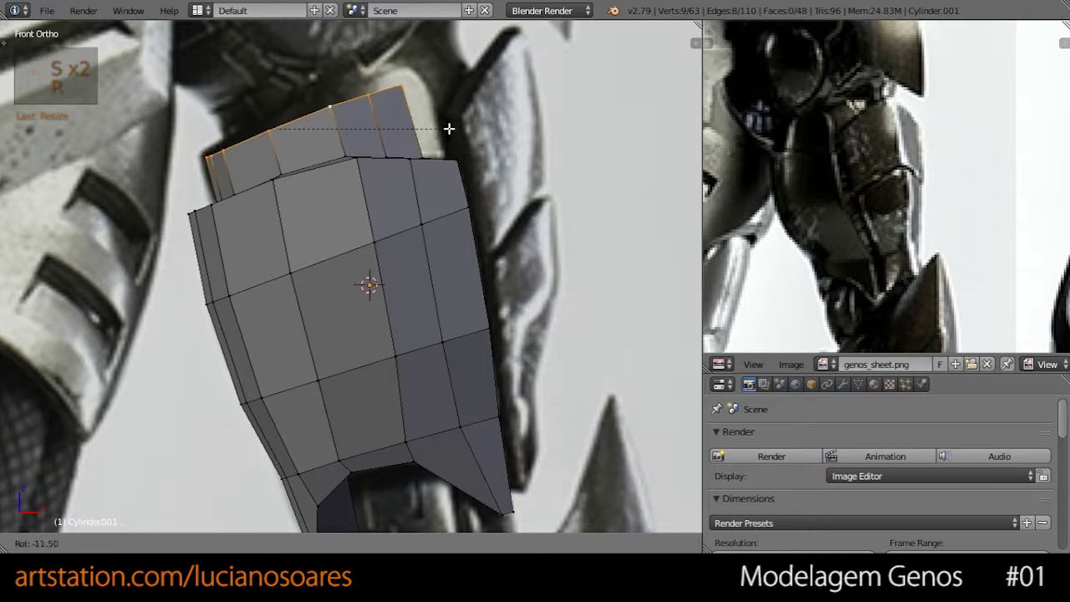
{"action": "left_click", "coordinate": [446, 117]}
{"action": "key", "text": "g"}
{"action": "left_click", "coordinate": [446, 114]}
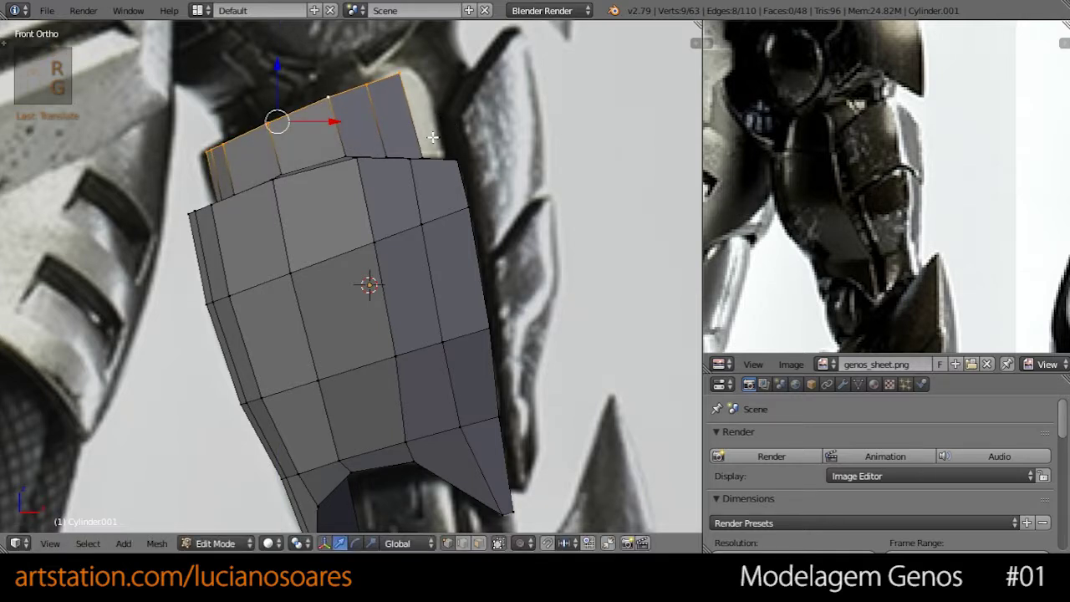
{"action": "key", "text": "s"}
{"action": "key", "text": "x"}
{"action": "left_click", "coordinate": [442, 136]}
- Select the two vertices of the collar's outer front edge, then move and rotate that edge to match the reference's outer border
{"action": "middle_click_drag", "start_coordinate": [416, 154], "coordinate": [442, 326]}
{"action": "right_click", "coordinate": [447, 345]}
{"action": "right_click", "coordinate": [474, 364]}
{"action": "key", "text": "KP_1"}
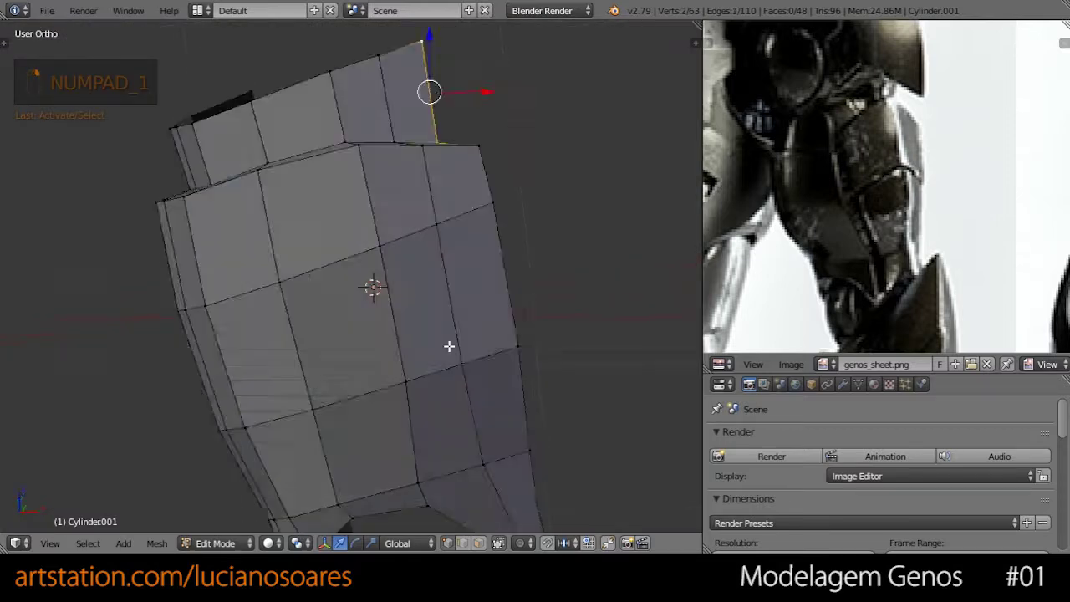
{"action": "key", "text": "g"}
{"action": "left_click", "coordinate": [556, 301]}
{"action": "key", "text": "r"}
{"action": "left_click", "coordinate": [556, 293]}
- Reposition the collar's outer top corner and shift the second bottom vertex of the collar slightly outward
{"action": "middle_click_drag", "start_coordinate": [528, 243], "coordinate": [535, 301], "text": "shift"}
{"action": "right_click", "coordinate": [438, 125]}
{"action": "key", "text": "g"}
{"action": "left_click", "coordinate": [446, 138]}
{"action": "right_click", "coordinate": [396, 146]}
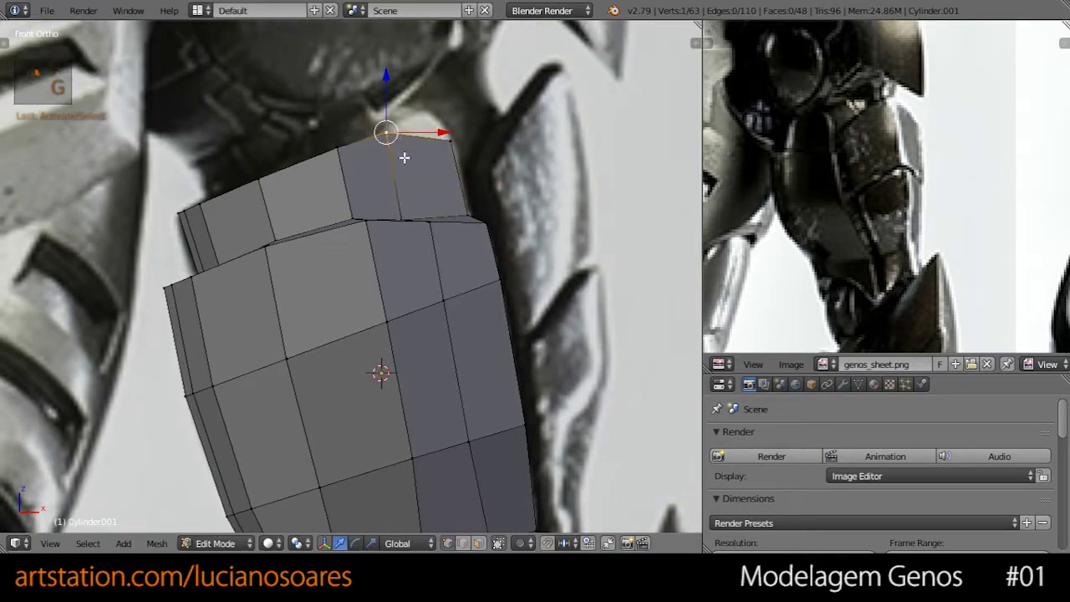
{"action": "key", "text": "g"}
{"action": "left_click", "coordinate": [416, 201]}
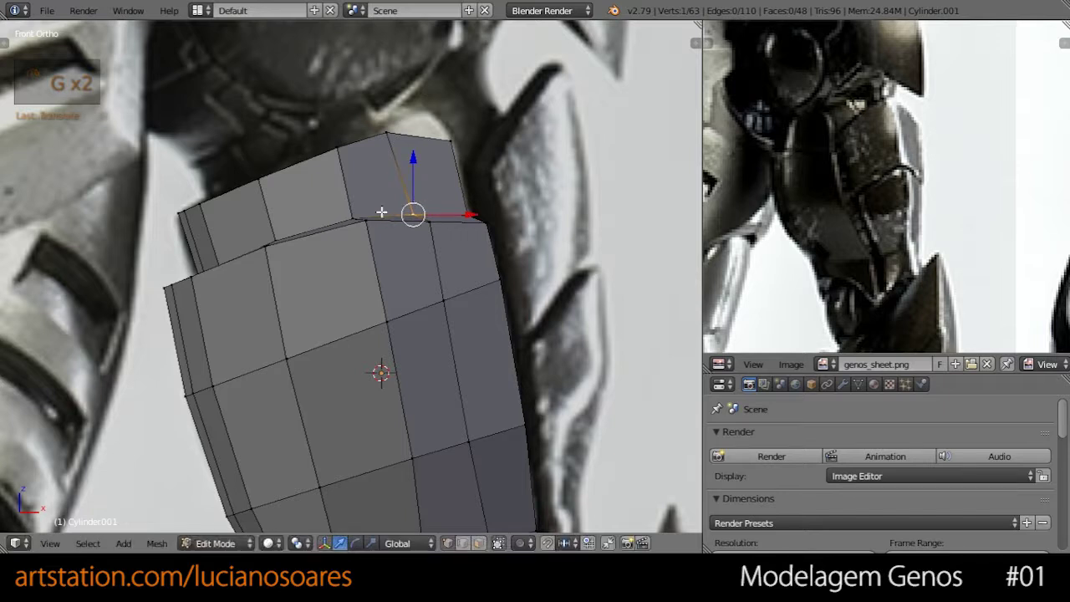
- Raise the collar's second top vertex outward into a peak, and adjust the neighboring top vertices to match the reference outline
{"action": "right_click", "coordinate": [396, 132]}
{"action": "key", "text": "g"}
{"action": "left_click", "coordinate": [421, 127]}
{"action": "right_click", "coordinate": [445, 134]}
{"action": "key", "text": "g"}
{"action": "left_click", "coordinate": [452, 132]}
{"action": "key", "text": "g"}
{"action": "left_click", "coordinate": [370, 142]}
{"action": "right_click", "coordinate": [342, 146]}
{"action": "key", "text": "g"}
{"action": "left_click", "coordinate": [357, 144]}
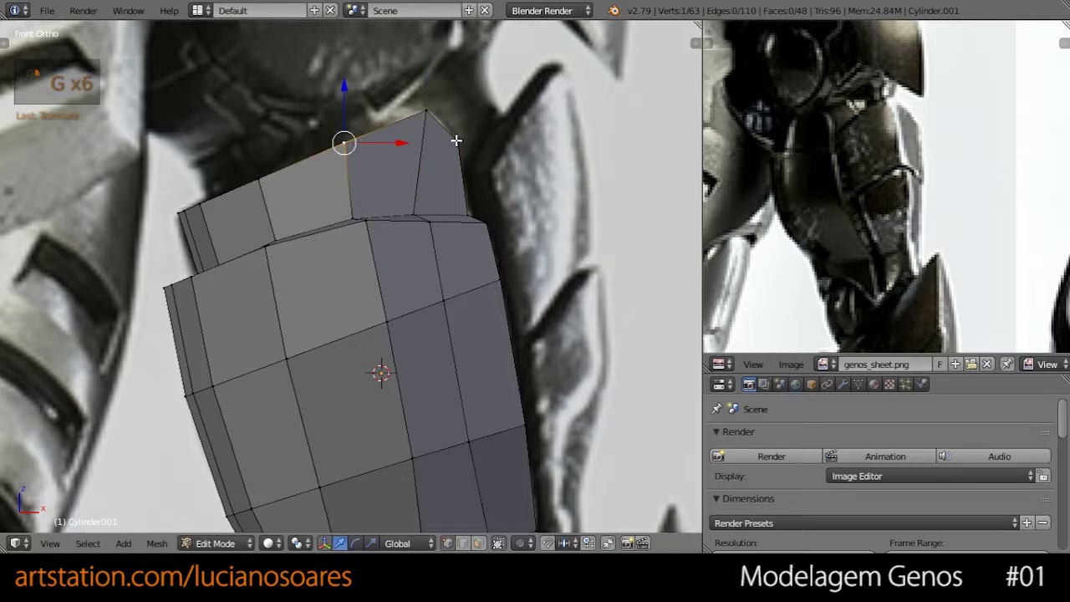
{"action": "right_click", "coordinate": [455, 142]}
{"action": "key", "text": "g"}
{"action": "left_click", "coordinate": [454, 144]}
- In wireframe view, align the front vertices at the collar's base with the horizontal panel seam in the reference
{"action": "right_click", "coordinate": [426, 220]}
{"action": "key", "text": "z"}
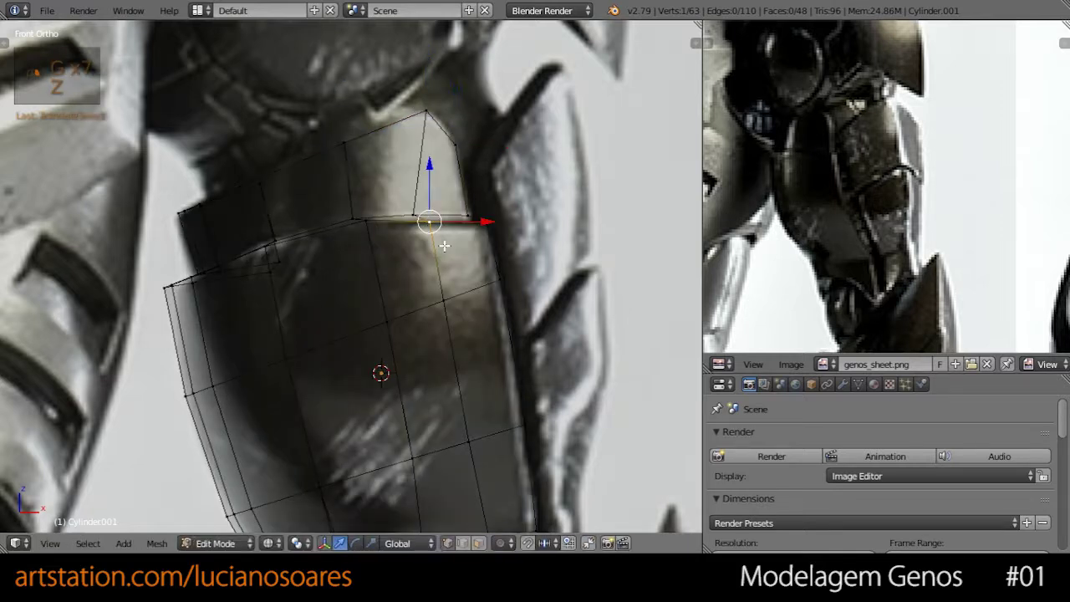
{"action": "key", "text": "g"}
{"action": "left_click", "coordinate": [470, 217]}
{"action": "key", "text": "g"}
{"action": "middle_click", "coordinate": [472, 218]}
{"action": "left_click", "coordinate": [473, 218]}
{"action": "right_click", "coordinate": [344, 220]}
{"action": "key", "text": "g"}
{"action": "middle_click", "coordinate": [375, 223]}
{"action": "left_click", "coordinate": [375, 223]}
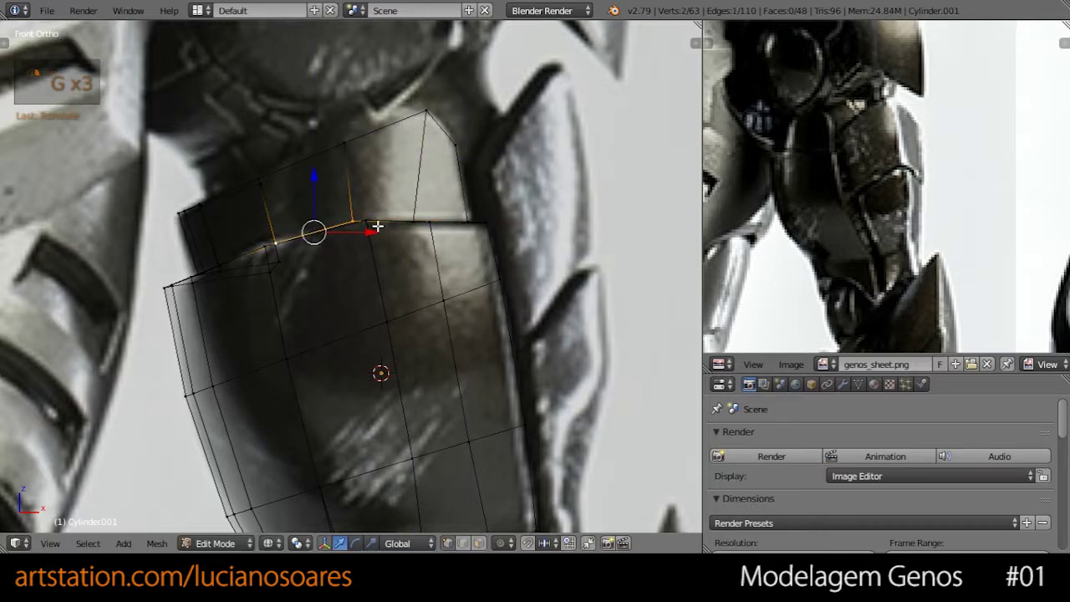
- Return the plate to solid shading in Object Mode and enlarge the properties editor
{"action": "key", "text": "z"}
{"action": "scroll", "coordinate": [406, 267], "scroll_direction": "down", "scroll_amount": 2}
{"action": "mouse_move", "coordinate": [406, 268]}
{"action": "middle_mouse_down"}
{"action": "mouse_move", "coordinate": [407, 327]}
{"action": "mouse_move", "coordinate": [442, 327]}
{"action": "mouse_move", "coordinate": [281, 288]}
{"action": "mouse_move", "coordinate": [342, 291]}
{"action": "mouse_move", "coordinate": [265, 289]}
{"action": "mouse_move", "coordinate": [449, 313]}
{"action": "mouse_move", "coordinate": [410, 239]}
{"action": "mouse_move", "coordinate": [440, 299]}
{"action": "mouse_move", "coordinate": [367, 210]}
{"action": "mouse_move", "coordinate": [224, 248]}
{"action": "mouse_move", "coordinate": [496, 247]}
{"action": "mouse_move", "coordinate": [418, 278]}
{"action": "middle_mouse_up"}
{"action": "key", "text": "Tab"}
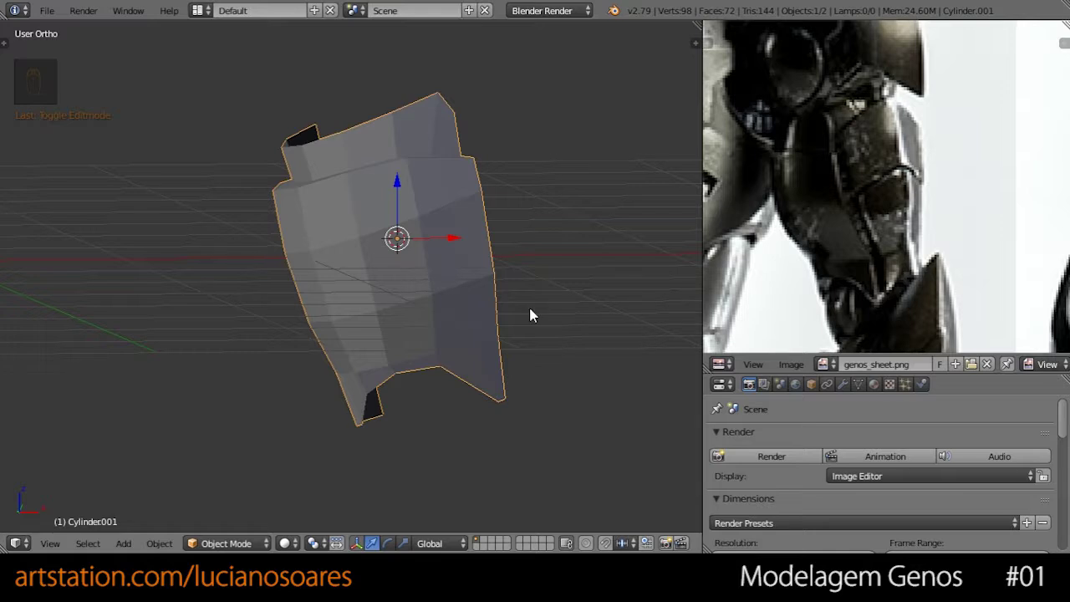
{"action": "left_click_drag", "start_coordinate": [771, 375], "coordinate": [765, 240]}
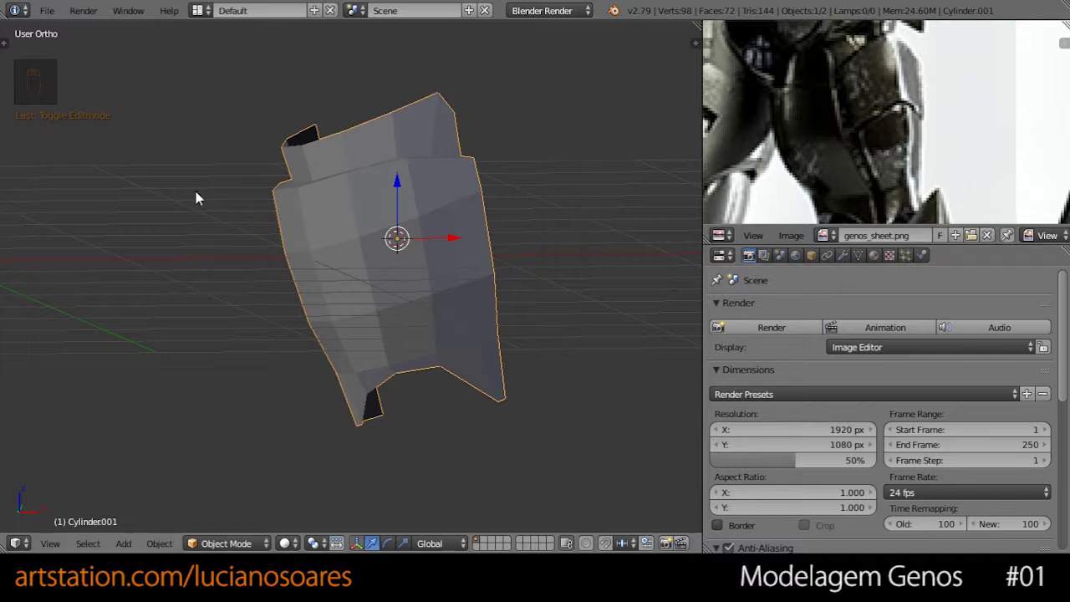
- Apply smooth shading to the arm plate and inspect its surface from different angles
{"action": "key", "text": "t"}
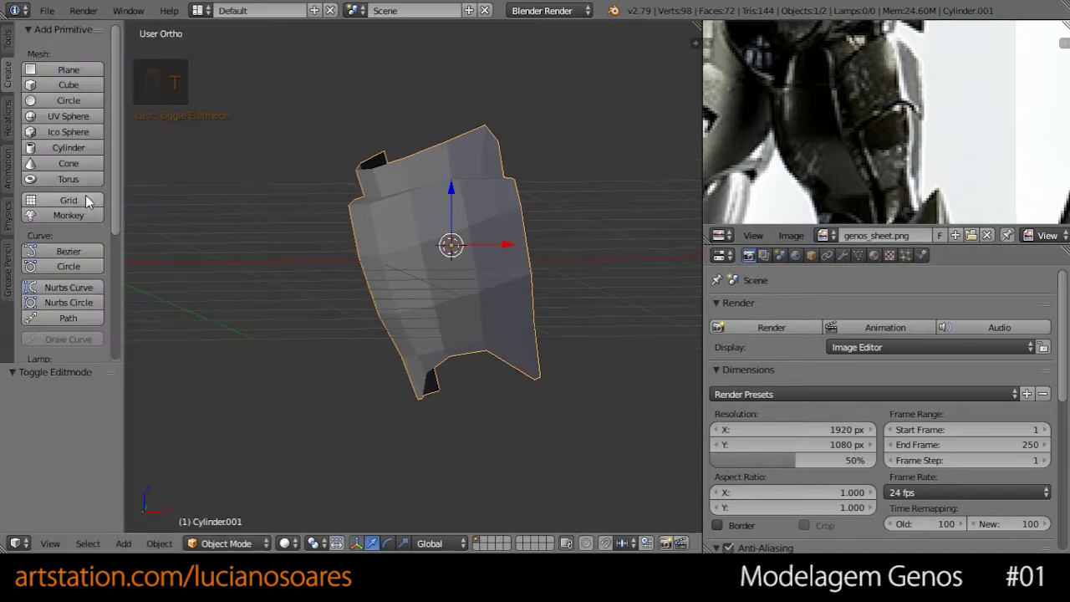
{"action": "left_click", "coordinate": [8, 40]}
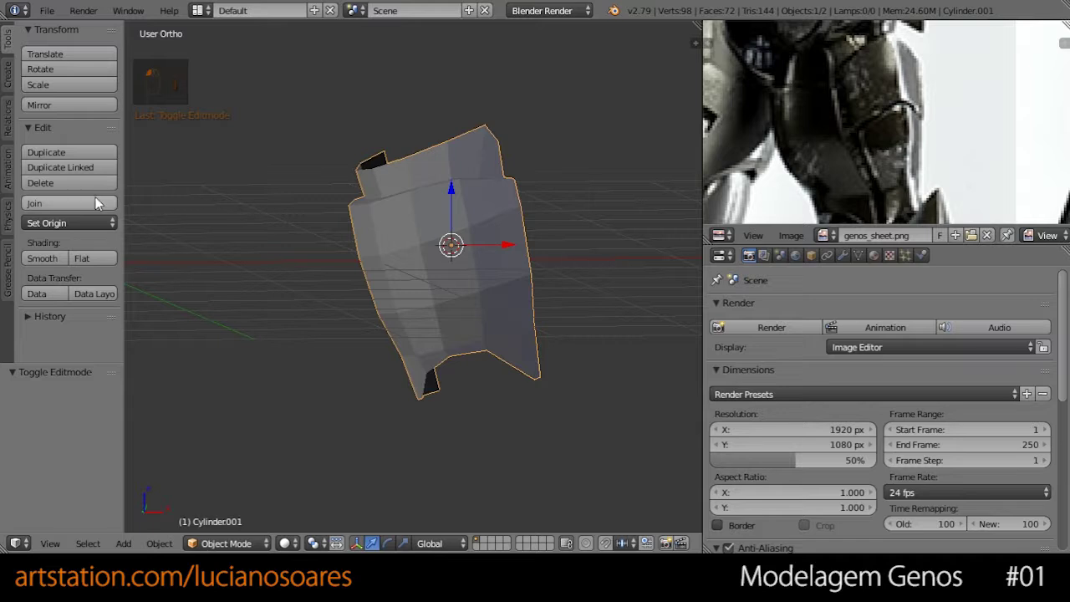
{"action": "left_click", "coordinate": [47, 258]}
{"action": "middle_click_drag", "start_coordinate": [387, 240], "coordinate": [315, 244]}
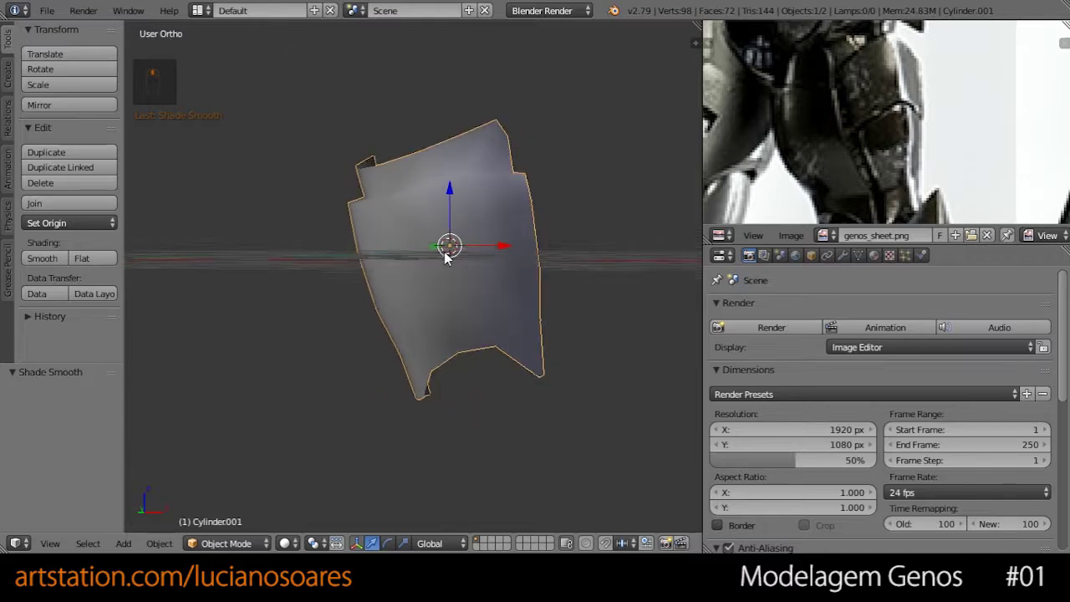
{"action": "middle_click_drag", "start_coordinate": [449, 250], "coordinate": [392, 256]}
- Add a Solidify modifier to the arm plate and inspect its upper rim up close
{"action": "key", "text": "KP_1"}
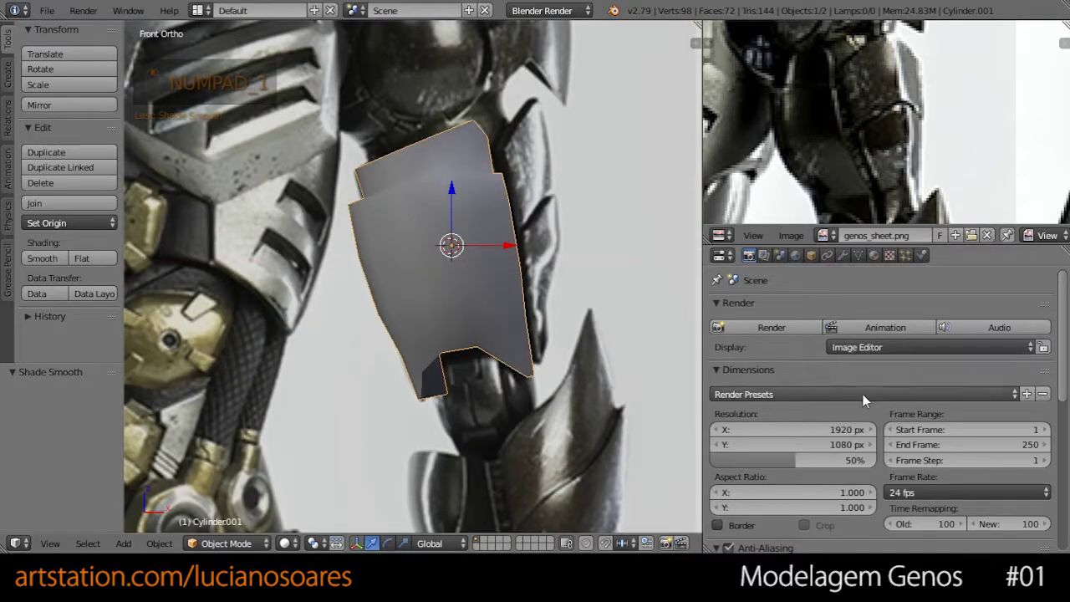
{"action": "left_click", "coordinate": [843, 256]}
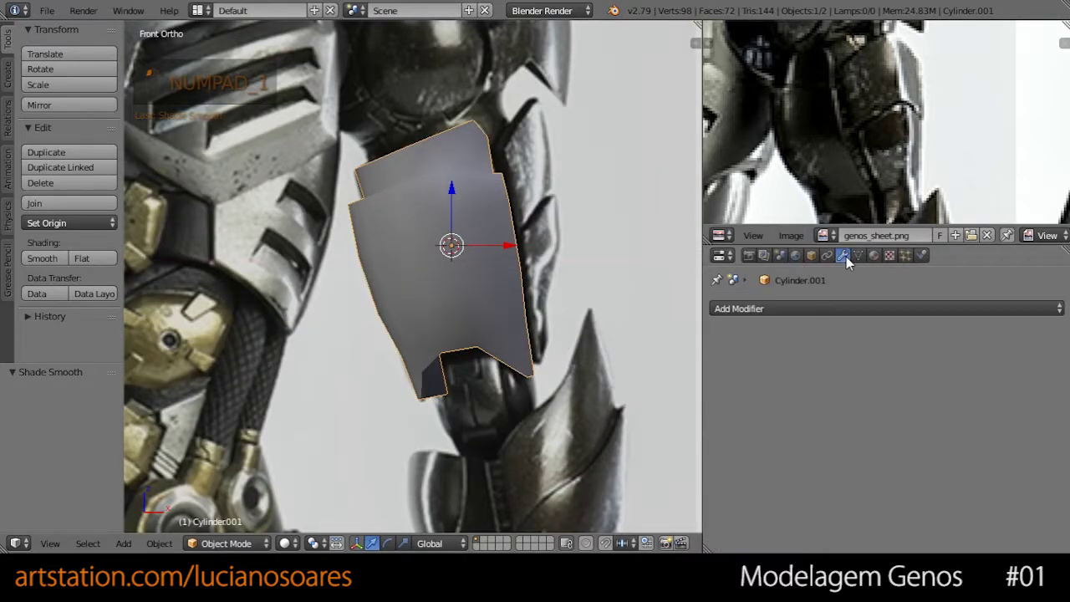
{"action": "left_click", "coordinate": [819, 309]}
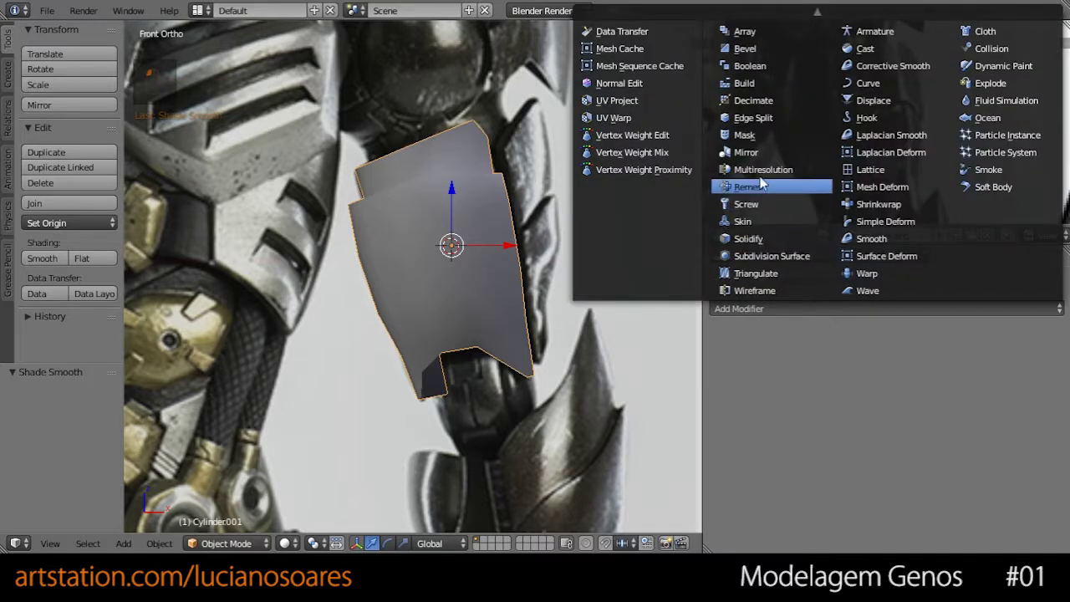
{"action": "left_click", "coordinate": [757, 238]}
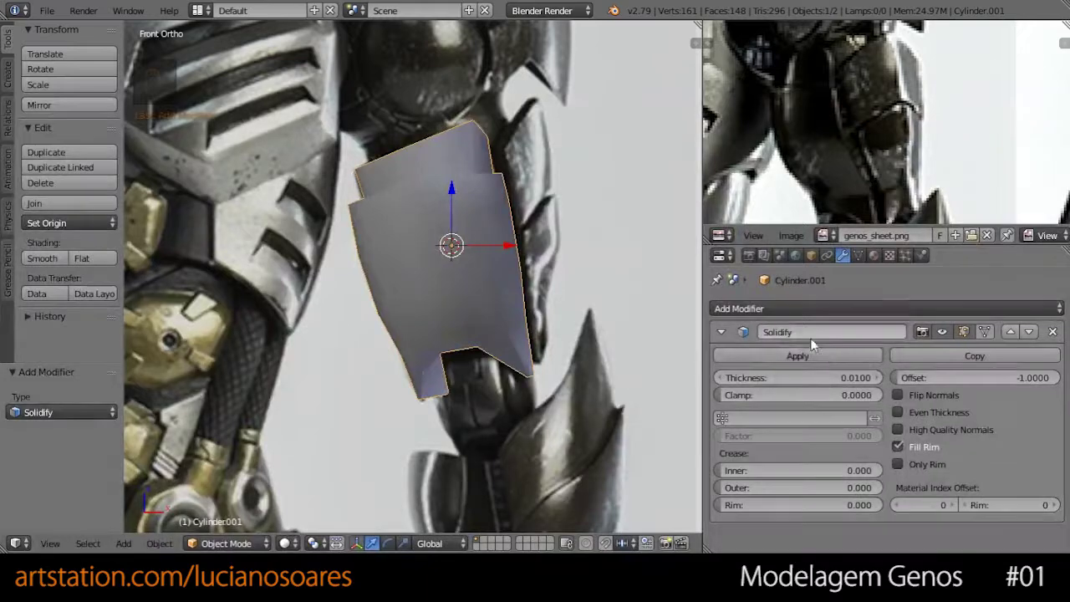
{"action": "middle_click_drag", "start_coordinate": [443, 199], "coordinate": [384, 216]}
{"action": "scroll", "coordinate": [465, 256], "scroll_direction": "up", "scroll_amount": 3}
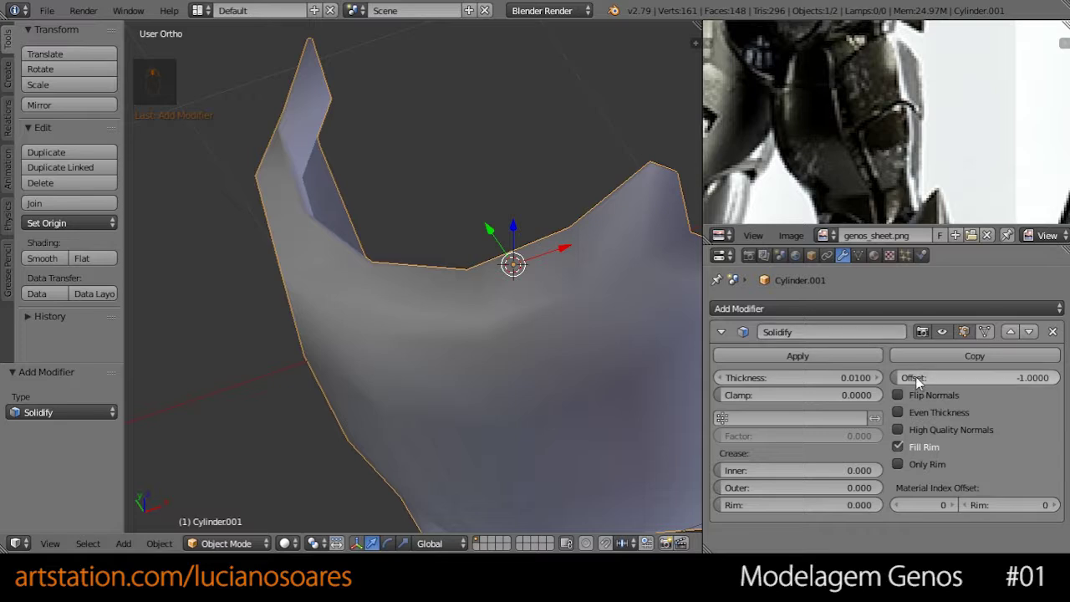
- Set the Solidify modifier's offset to 0 and raise its thickness to 0.054
{"action": "mouse_move", "coordinate": [915, 377]}
{"action": "left_mouse_down"}
{"action": "mouse_move", "coordinate": [991, 377]}
{"action": "mouse_move", "coordinate": [896, 377]}
{"action": "left_mouse_up"}
{"action": "left_click", "coordinate": [994, 377]}
{"action": "type", "text": "-1.0"}
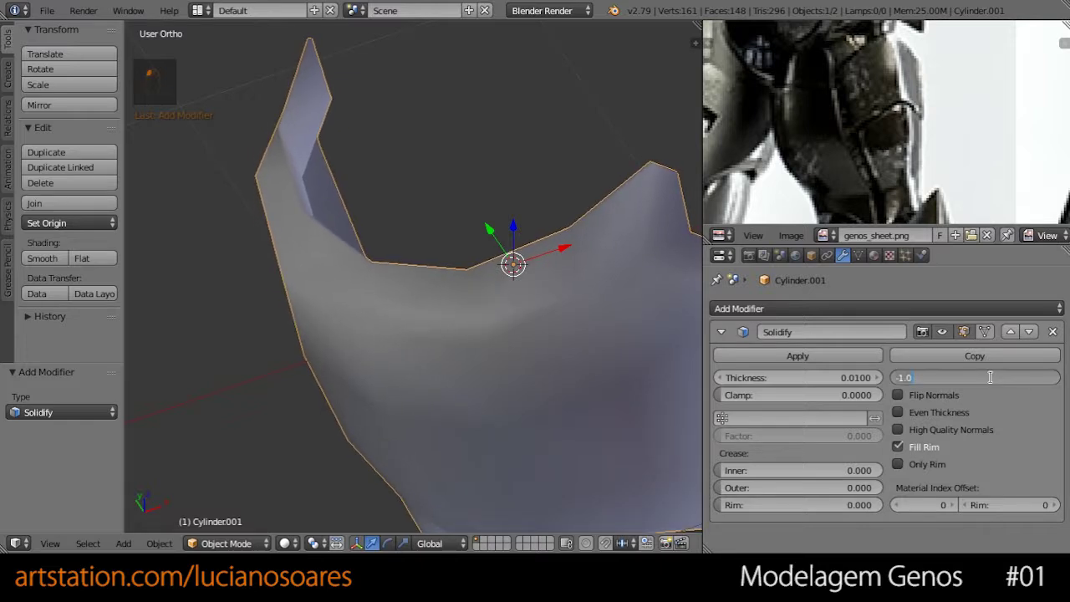
{"action": "type", "text": "0"}
{"action": "key", "text": "Return"}
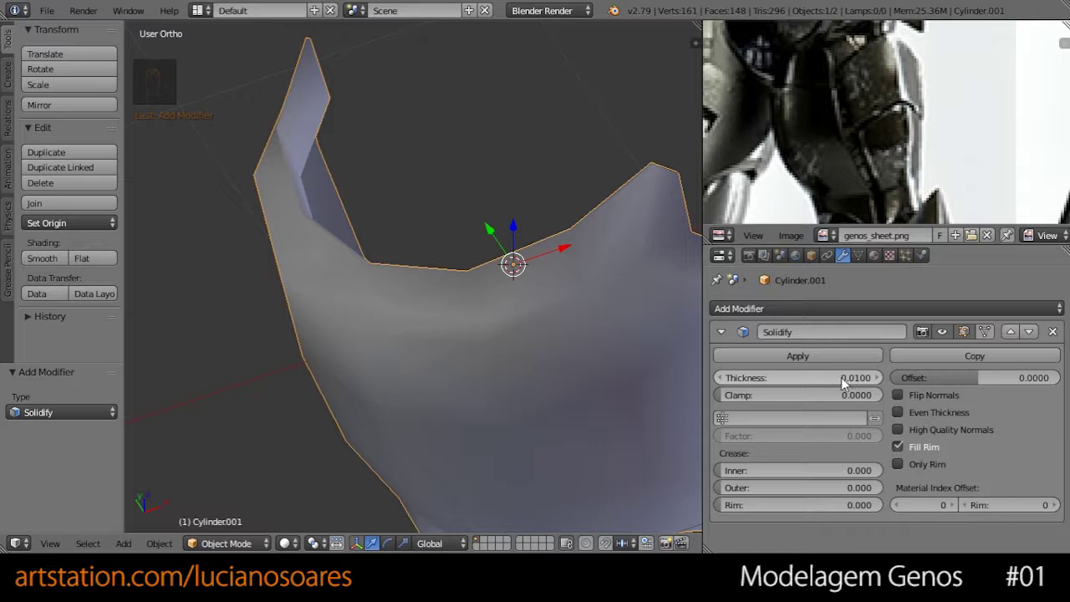
{"action": "left_click_drag", "start_coordinate": [876, 381], "coordinate": [919, 381]}
{"action": "middle_click_drag", "start_coordinate": [342, 272], "coordinate": [409, 220]}
{"action": "scroll", "coordinate": [416, 193], "scroll_direction": "down", "scroll_amount": 3}
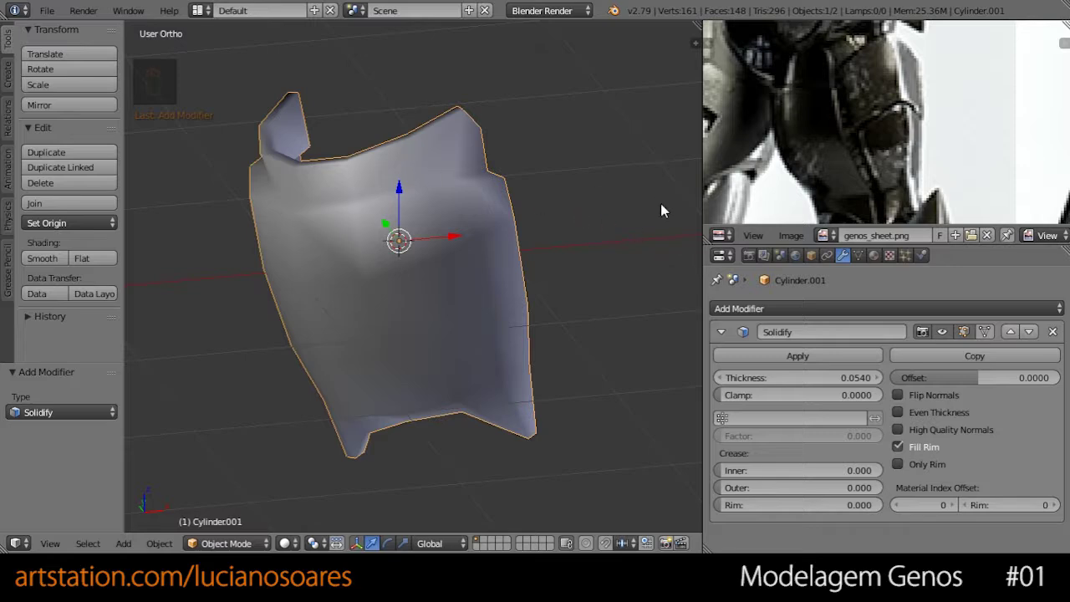
- Enable Matcap shading in the 3D viewport and view the arm plate from another angle
{"action": "key", "text": "n"}
{"action": "scroll", "coordinate": [645, 287], "scroll_direction": "down", "scroll_amount": 10}
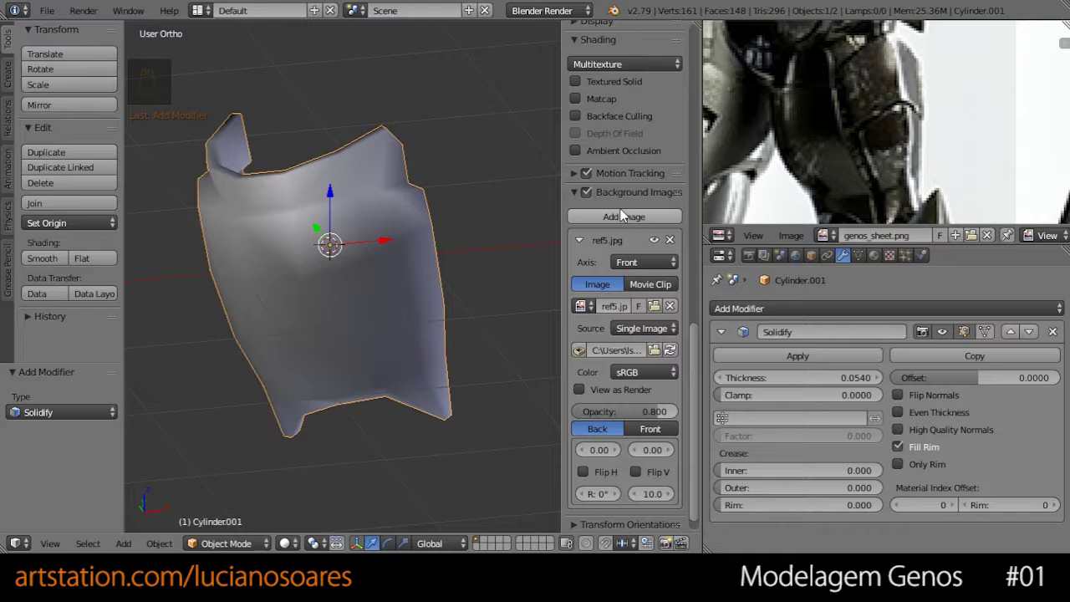
{"action": "left_click", "coordinate": [576, 99]}
{"action": "middle_click_drag", "start_coordinate": [431, 201], "coordinate": [398, 244]}
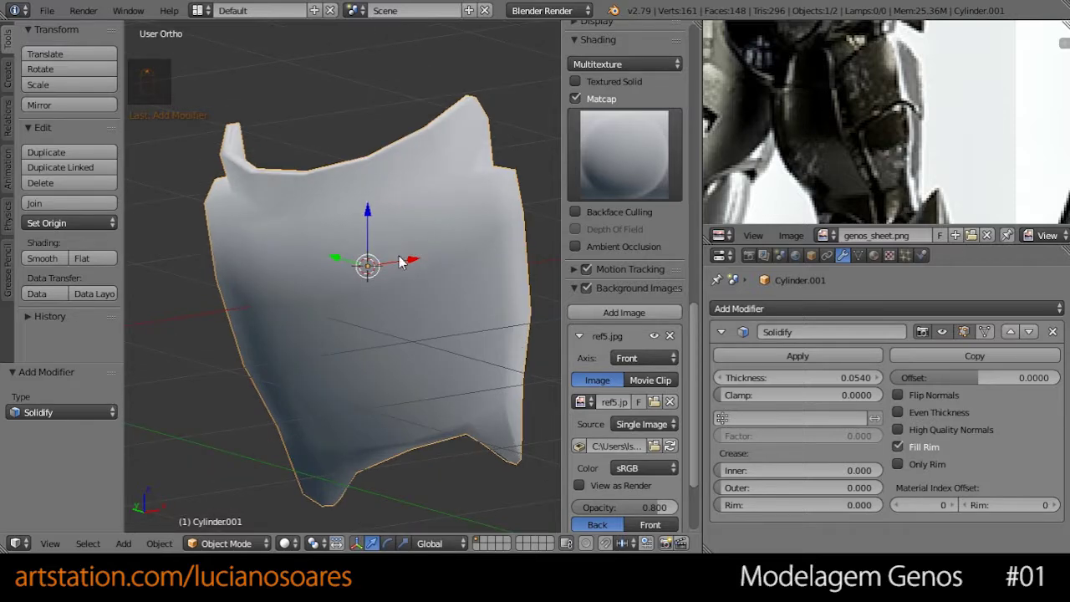
- Try the beige matcap with the brown edge on the arm plate
{"action": "left_click", "coordinate": [630, 164]}
{"action": "left_click", "coordinate": [694, 236]}
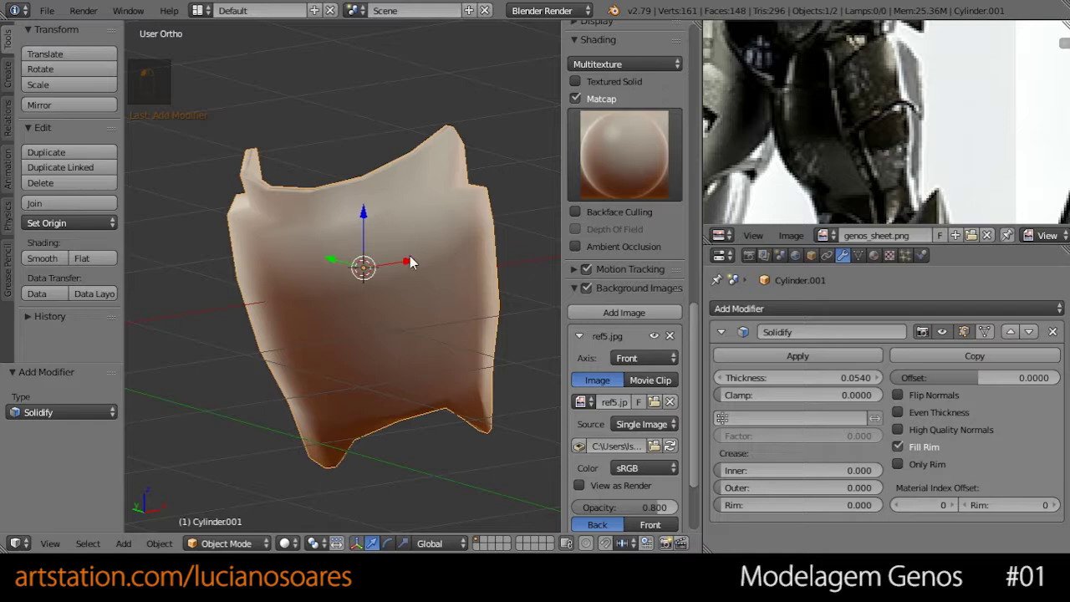
{"action": "middle_click_drag", "start_coordinate": [409, 263], "coordinate": [305, 259]}
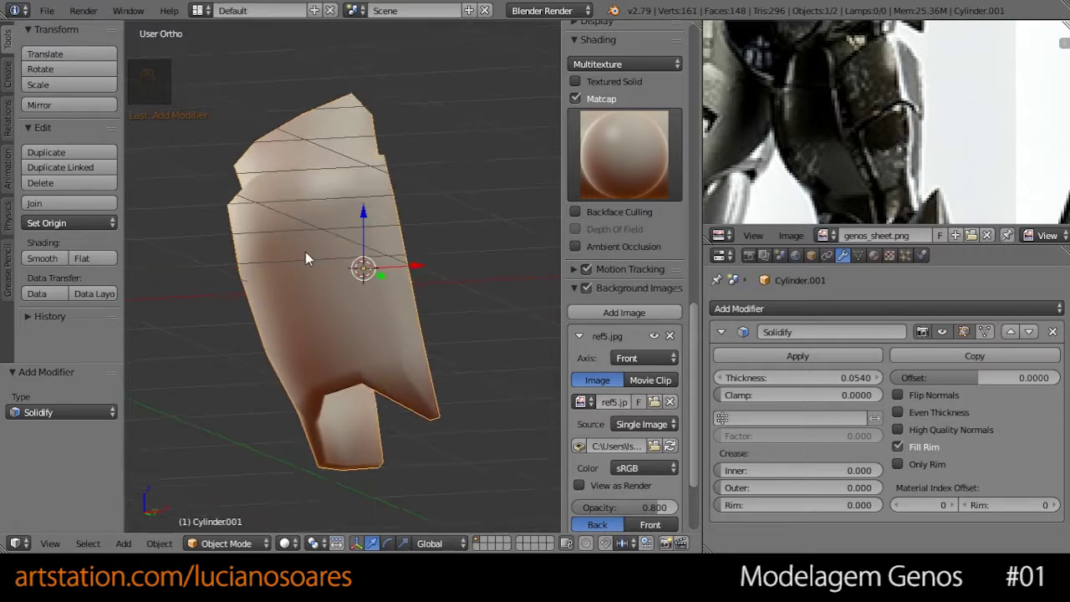
- Choose the dark grey matcap for the arm plate and hide the viewport properties
{"action": "left_click", "coordinate": [631, 156]}
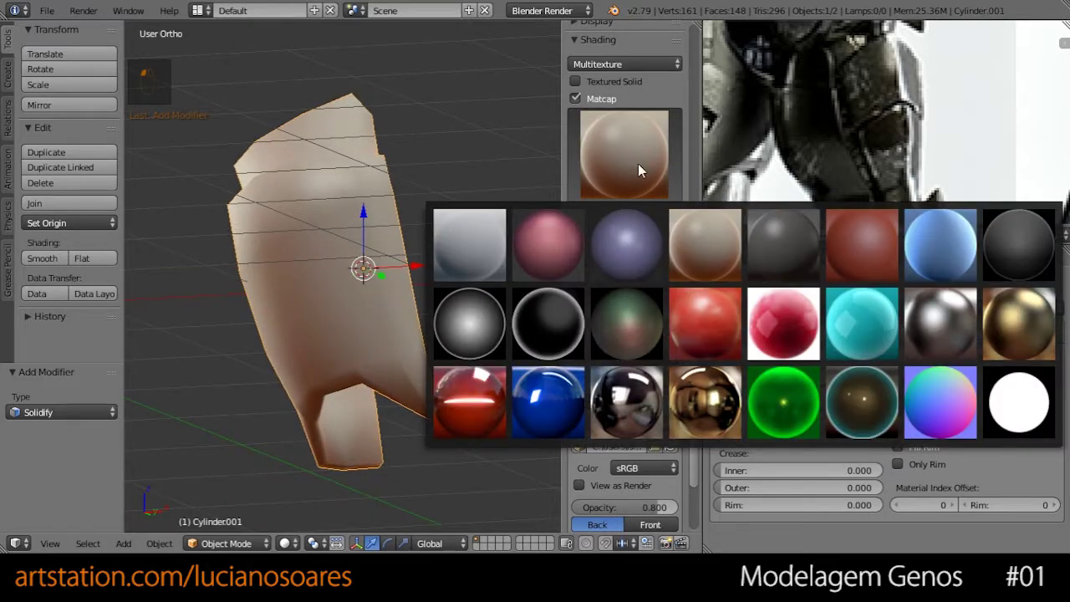
{"action": "left_click", "coordinate": [756, 236]}
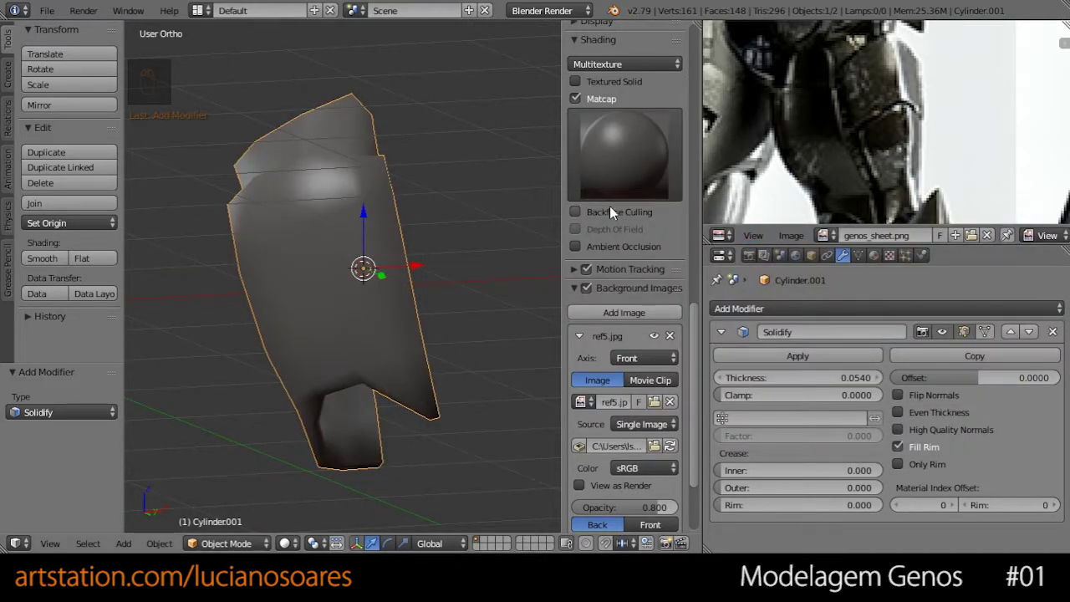
{"action": "middle_click_drag", "start_coordinate": [319, 274], "coordinate": [463, 237]}
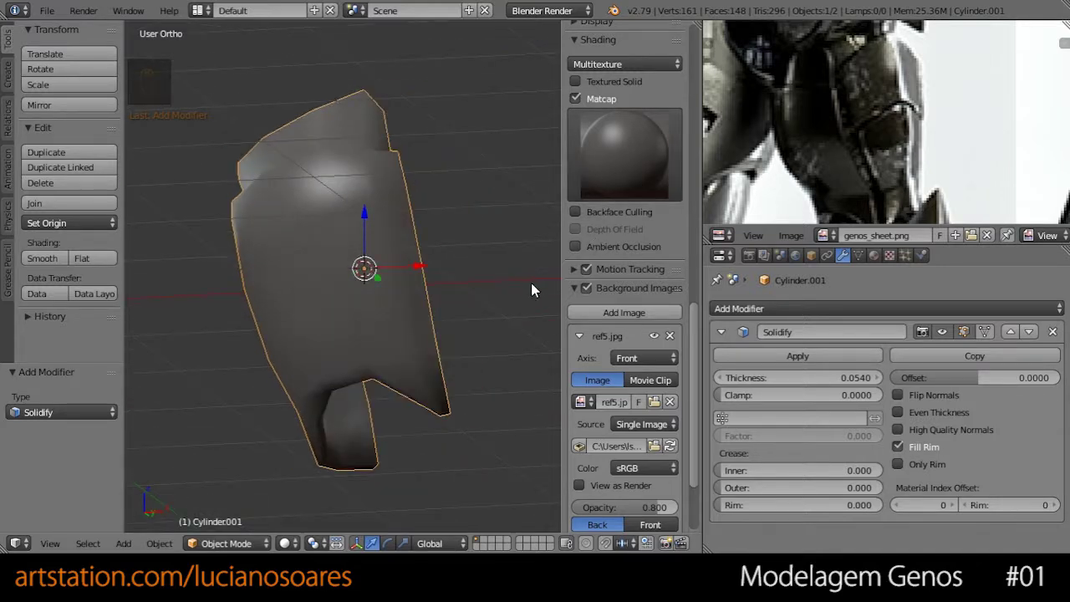
{"action": "key", "text": "n"}
- Compare the plate with a Solidify thickness of 0, and set the thickness to 0.05
{"action": "middle_click_drag", "start_coordinate": [528, 277], "coordinate": [351, 322]}
{"action": "left_click", "coordinate": [831, 381]}
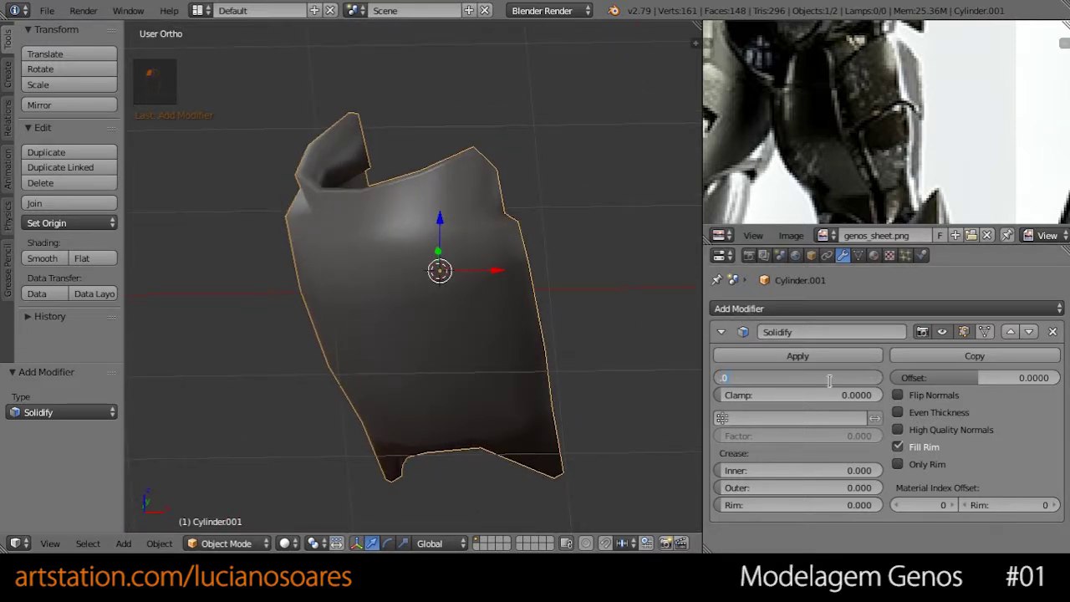
{"action": "type", "text": "0"}
{"action": "key", "text": "Return"}
{"action": "left_click", "coordinate": [795, 377]}
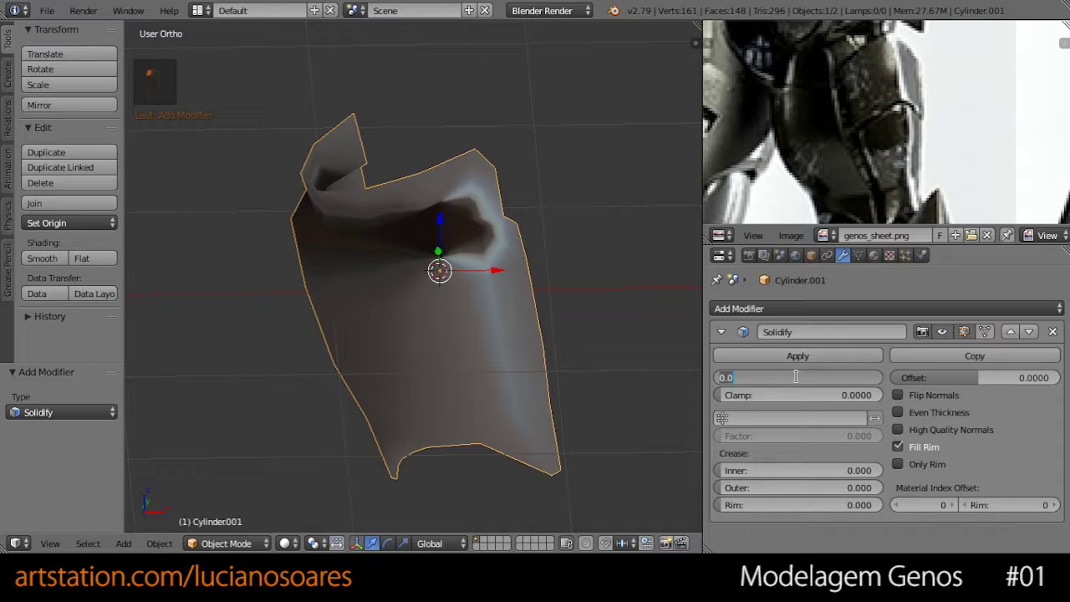
{"action": "type", "text": ".05"}
{"action": "key", "text": "Return"}
{"action": "middle_click_drag", "start_coordinate": [389, 263], "coordinate": [366, 231]}
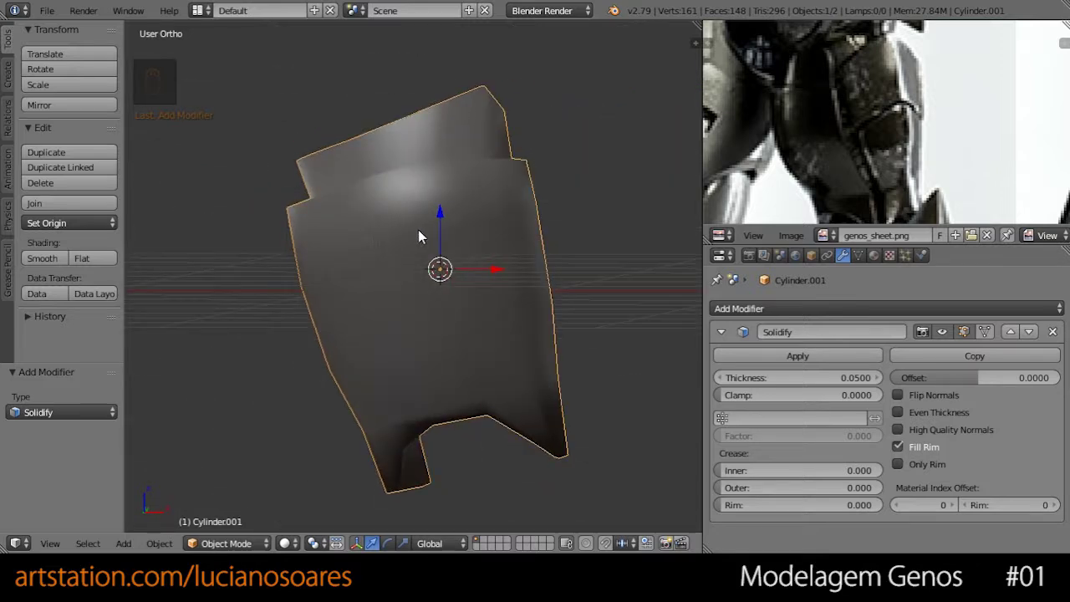
- Collapse the Solidify settings and add an Edge Split modifier to the arm plate
{"action": "left_click", "coordinate": [720, 332]}
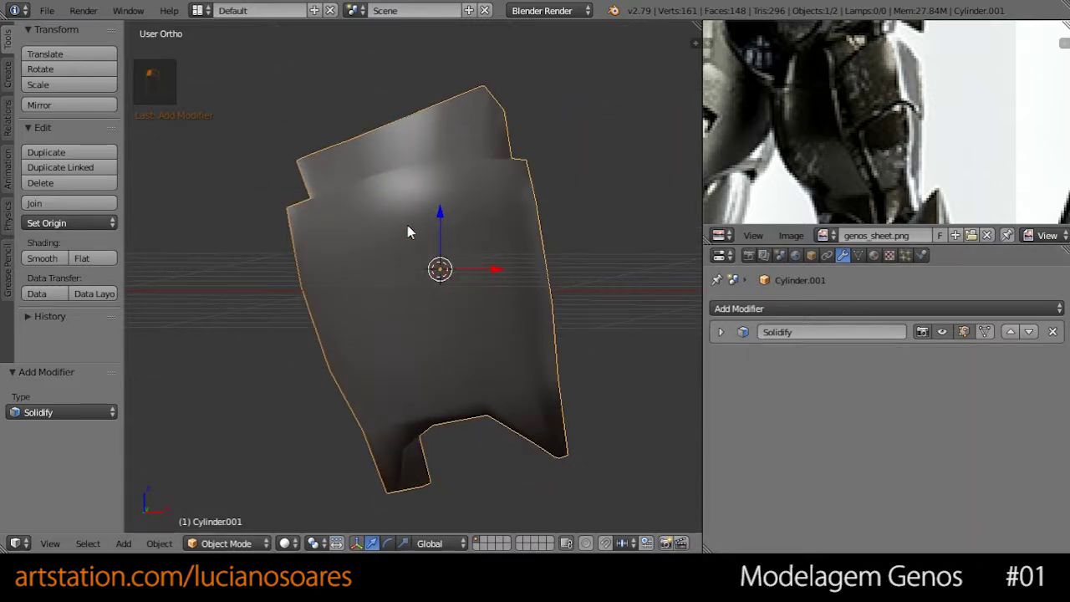
{"action": "left_click", "coordinate": [840, 309]}
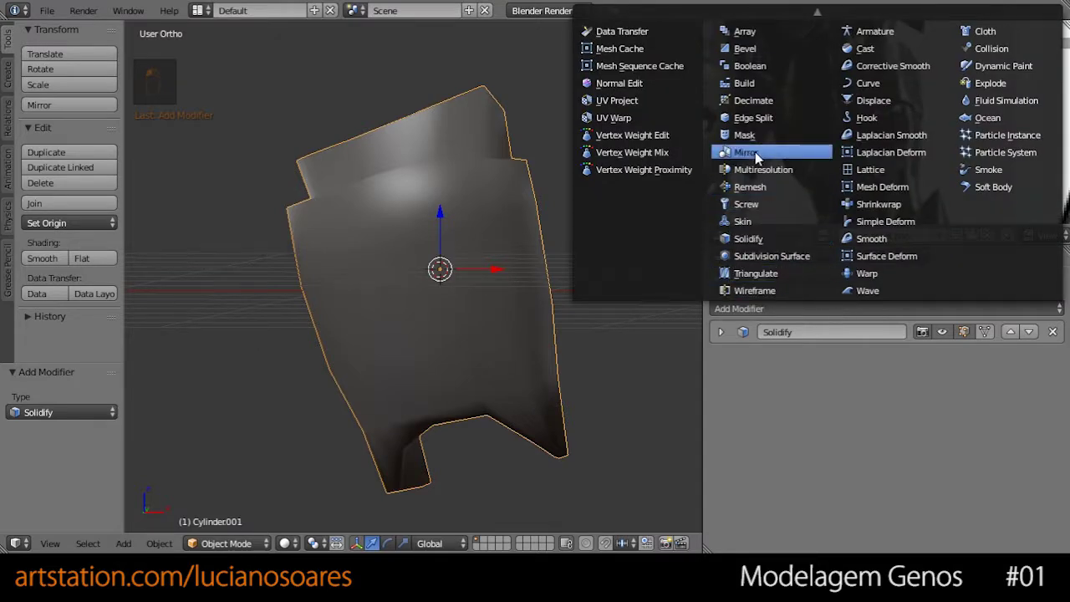
{"action": "left_click", "coordinate": [752, 118]}
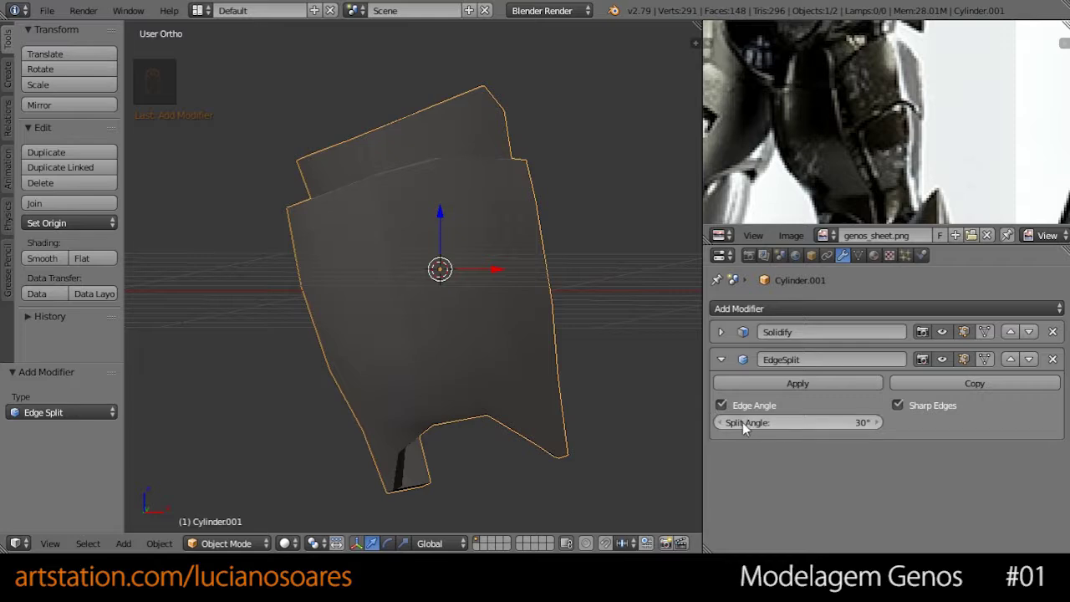
- Set the Edge Split angle to 29° and disable Edge Angle, keeping only Sharp Edges enabled
{"action": "middle_click_drag", "start_coordinate": [376, 312], "coordinate": [399, 365]}
{"action": "mouse_move", "coordinate": [782, 424]}
{"action": "left_mouse_down"}
{"action": "mouse_move", "coordinate": [792, 422]}
{"action": "mouse_move", "coordinate": [768, 422]}
{"action": "mouse_move", "coordinate": [782, 422]}
{"action": "left_mouse_up"}
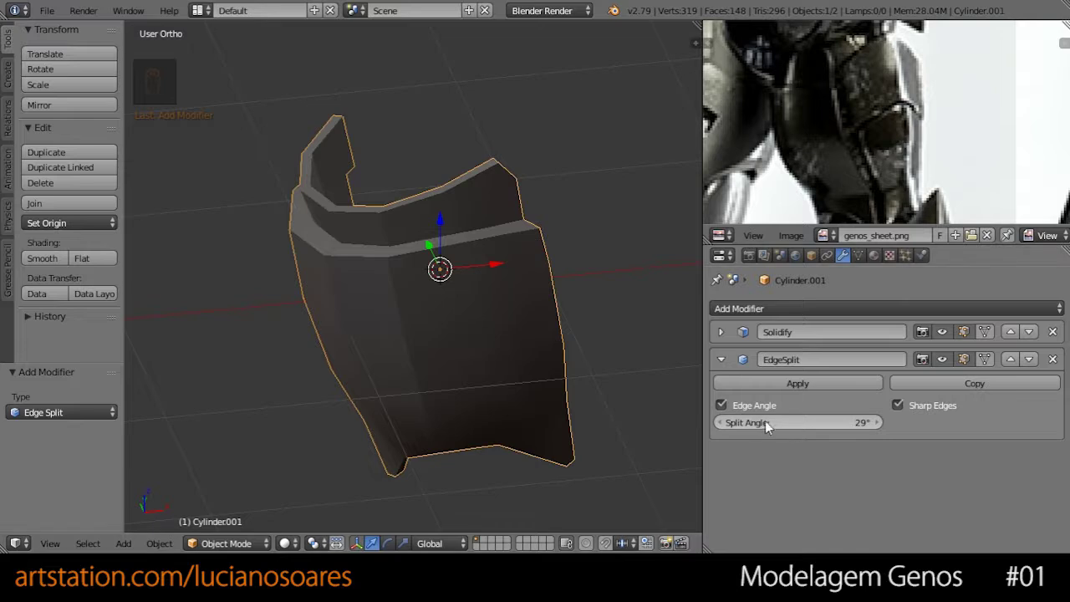
{"action": "left_click", "coordinate": [733, 405]}
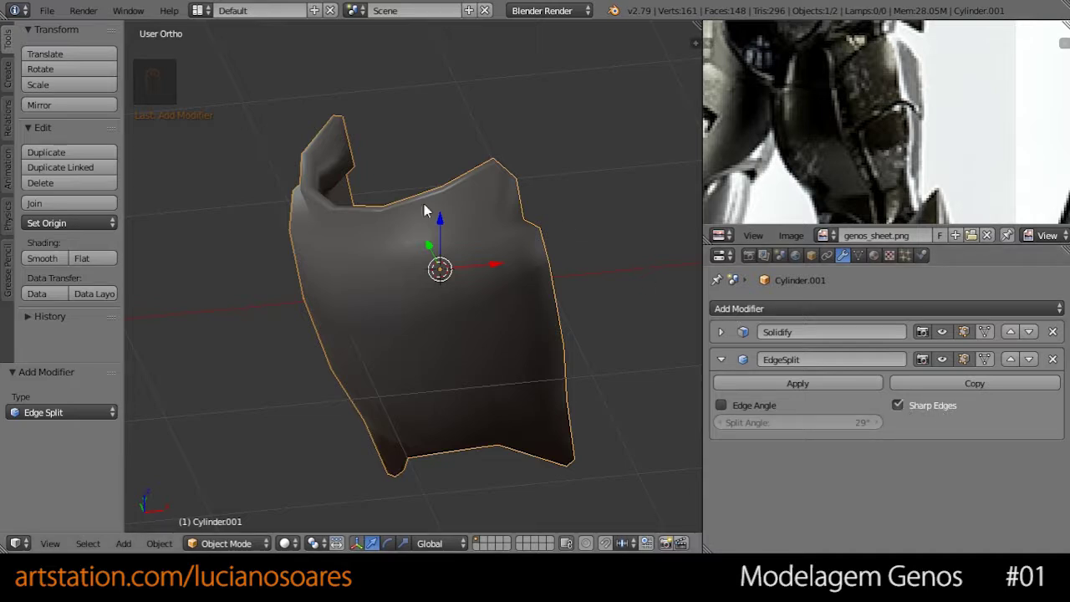
{"action": "middle_click_drag", "start_coordinate": [330, 246], "coordinate": [377, 199]}
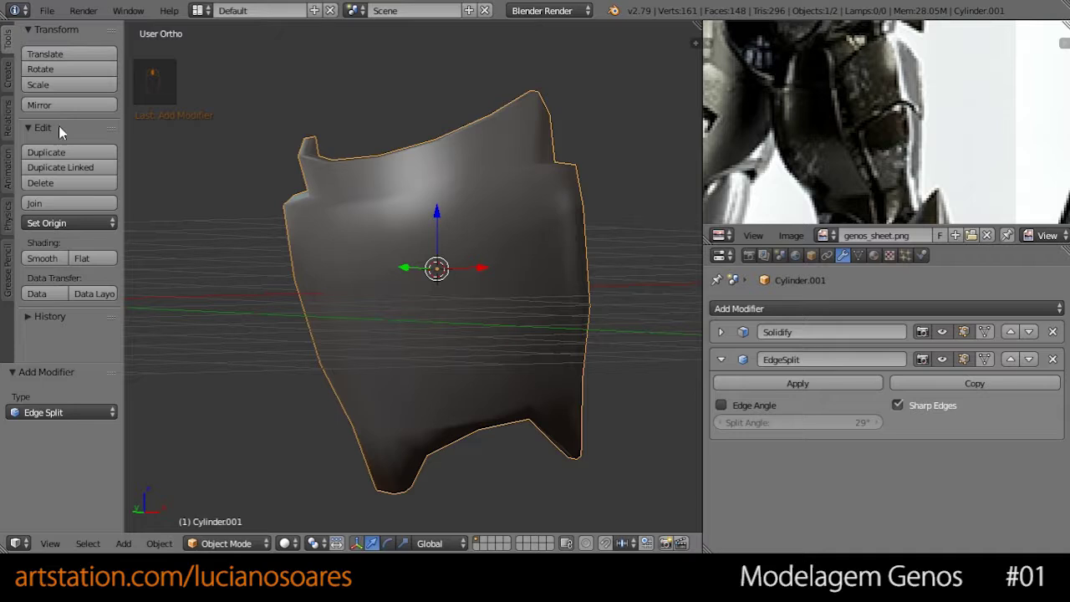
- Select the arm plate's complete outer border in wireframe, mark those edges as sharp, and check the shaded result in Object Mode
{"action": "key", "text": "Tab"}
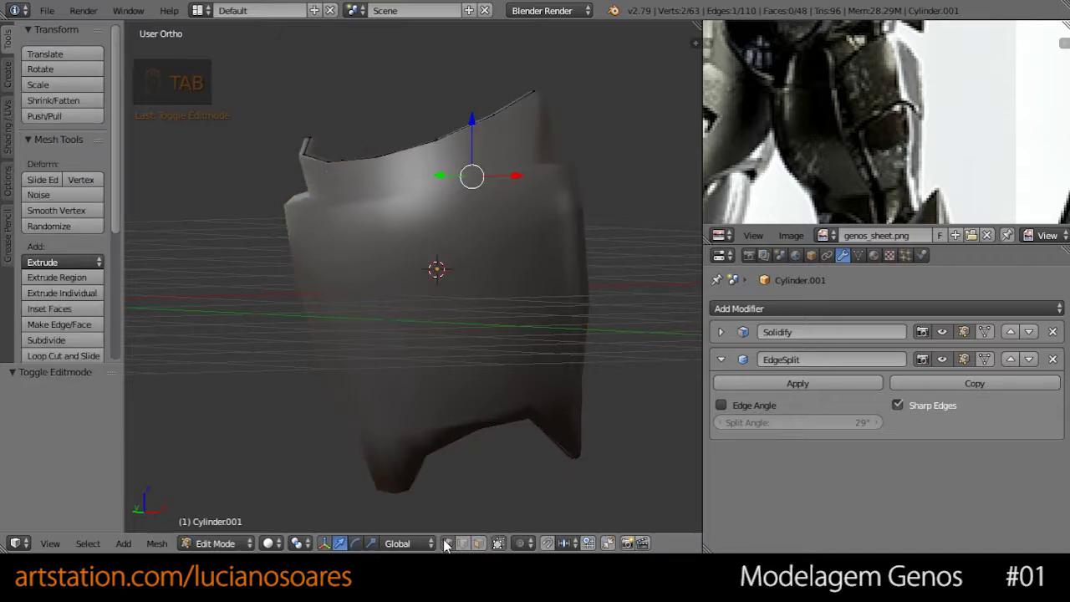
{"action": "right_click", "coordinate": [352, 156], "text": "alt"}
{"action": "key", "text": "z"}
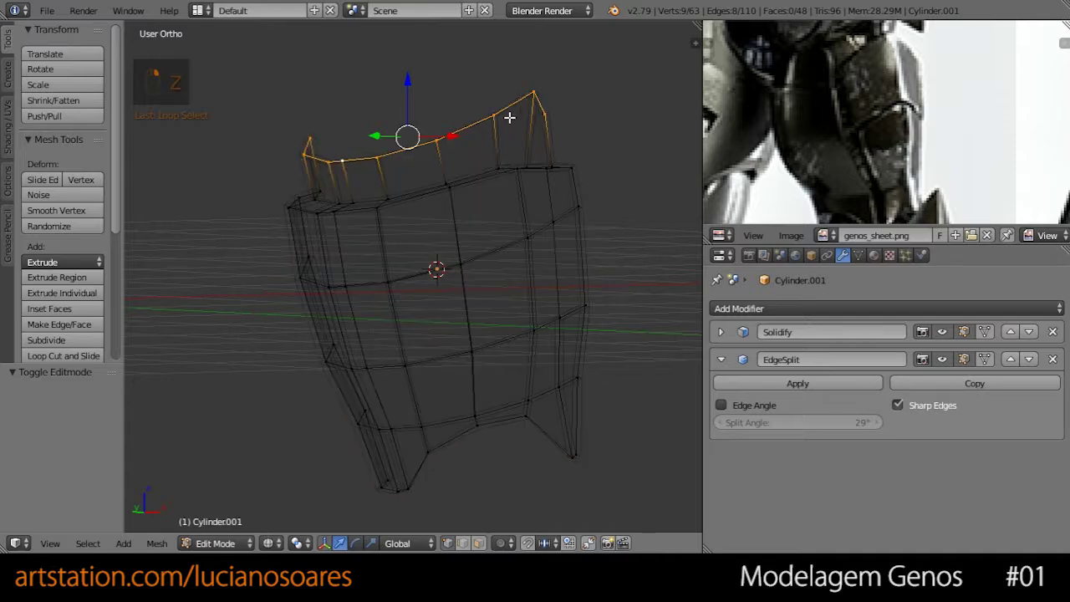
{"action": "middle_click_drag", "start_coordinate": [583, 176], "coordinate": [559, 240]}
{"action": "right_click", "coordinate": [576, 212], "text": "alt+shift"}
{"action": "middle_click_drag", "start_coordinate": [546, 365], "coordinate": [565, 452]}
{"action": "right_click", "coordinate": [565, 454], "text": "alt+shift"}
{"action": "middle_click_drag", "start_coordinate": [422, 460], "coordinate": [528, 490]}
{"action": "right_click", "coordinate": [340, 425], "text": "alt+shift"}
{"action": "middle_click_drag", "start_coordinate": [379, 338], "coordinate": [265, 326]}
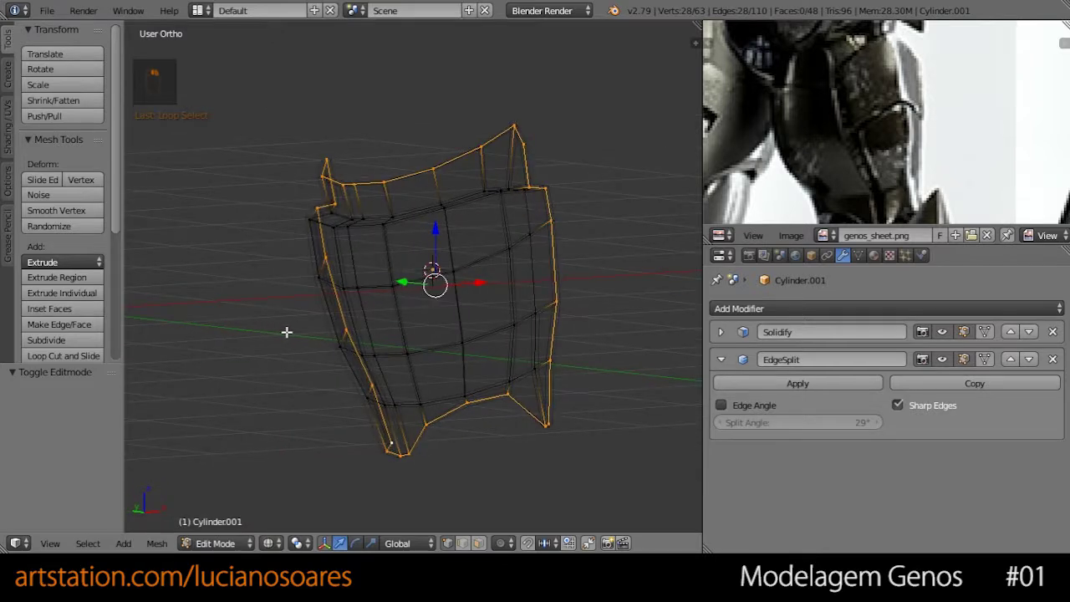
{"action": "left_click", "coordinate": [8, 125]}
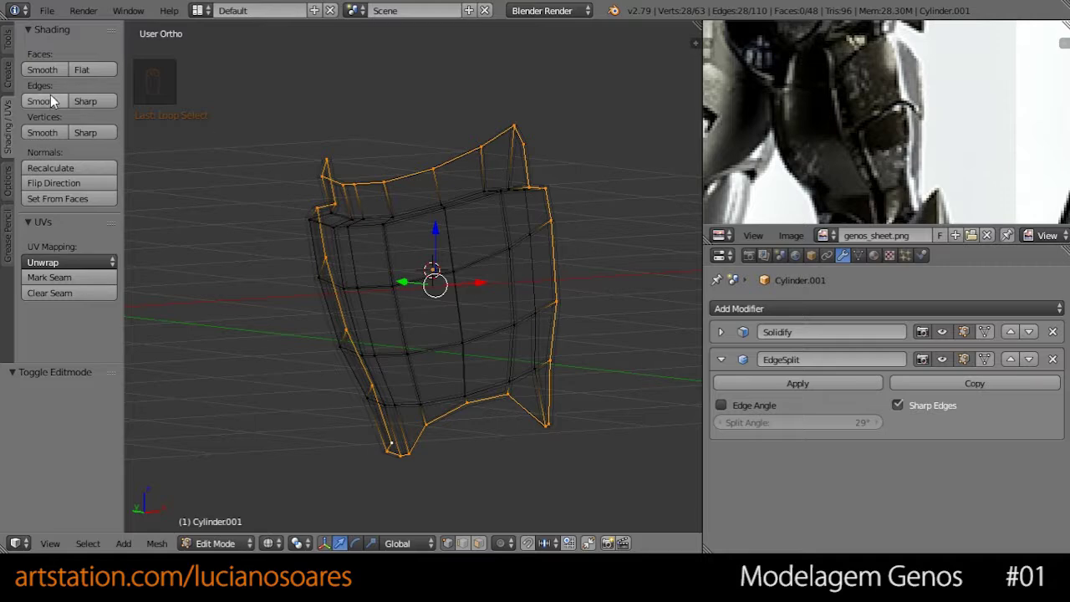
{"action": "left_click", "coordinate": [98, 101]}
{"action": "key", "text": "Tab"}
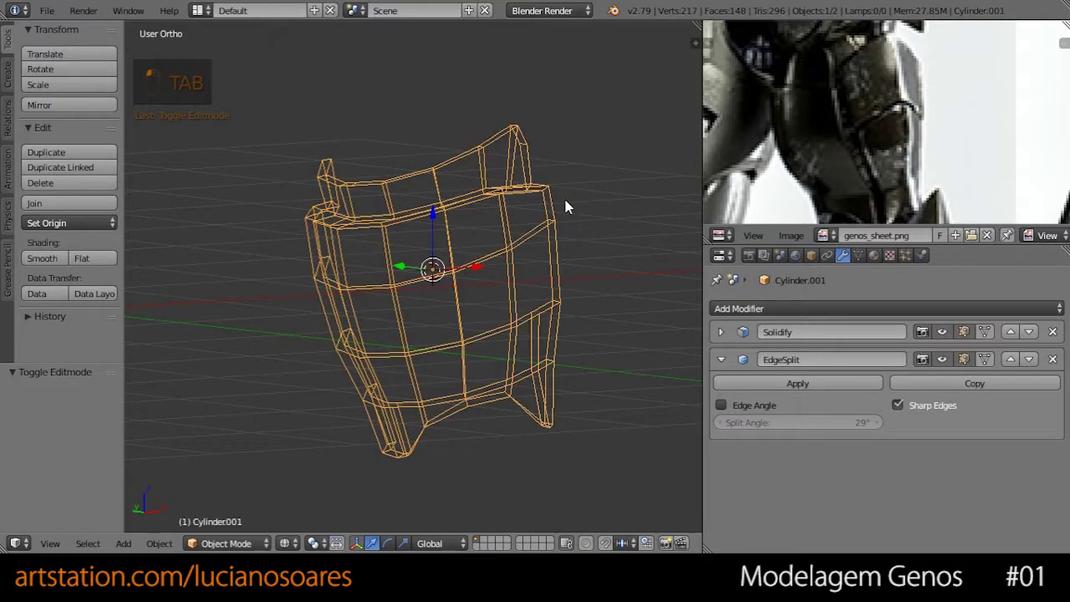
{"action": "key", "text": "z"}
{"action": "middle_click_drag", "start_coordinate": [591, 231], "coordinate": [558, 250]}
- Mark the inner and outer edge loops of the ledge around the collar's base as sharp using edge selection, and review the shaded plate
{"action": "middle_click_drag", "start_coordinate": [412, 202], "coordinate": [420, 246]}
{"action": "key", "text": "Tab"}
{"action": "key", "text": "z"}
{"action": "right_click", "coordinate": [428, 230], "text": "alt"}
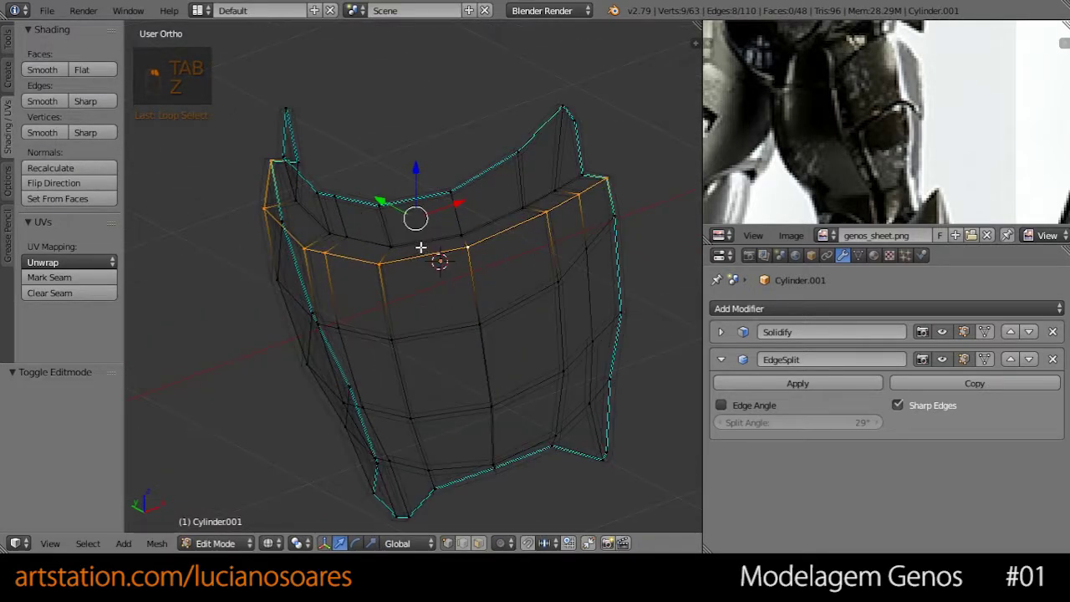
{"action": "right_click", "coordinate": [365, 240], "text": "alt+shift"}
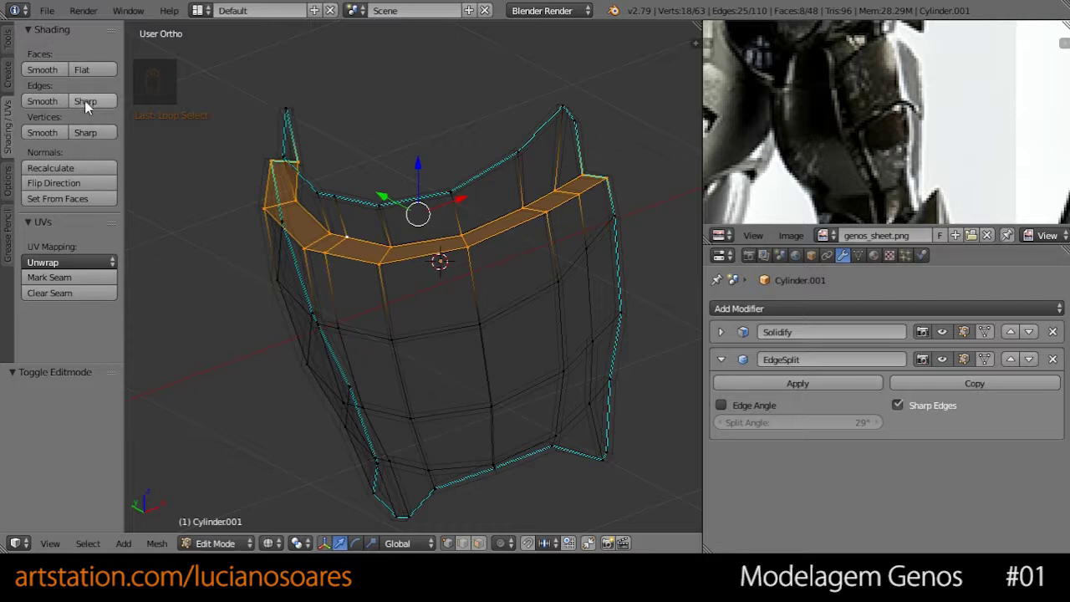
{"action": "left_click", "coordinate": [464, 544]}
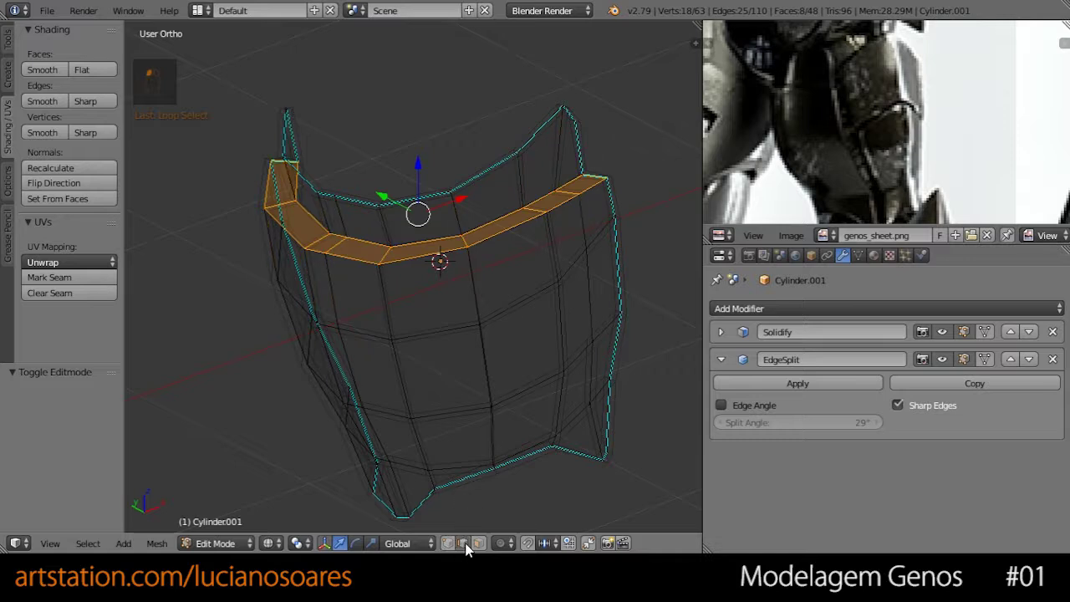
{"action": "left_click", "coordinate": [438, 258], "text": "alt"}
{"action": "left_click", "coordinate": [430, 239], "text": "alt+shift"}
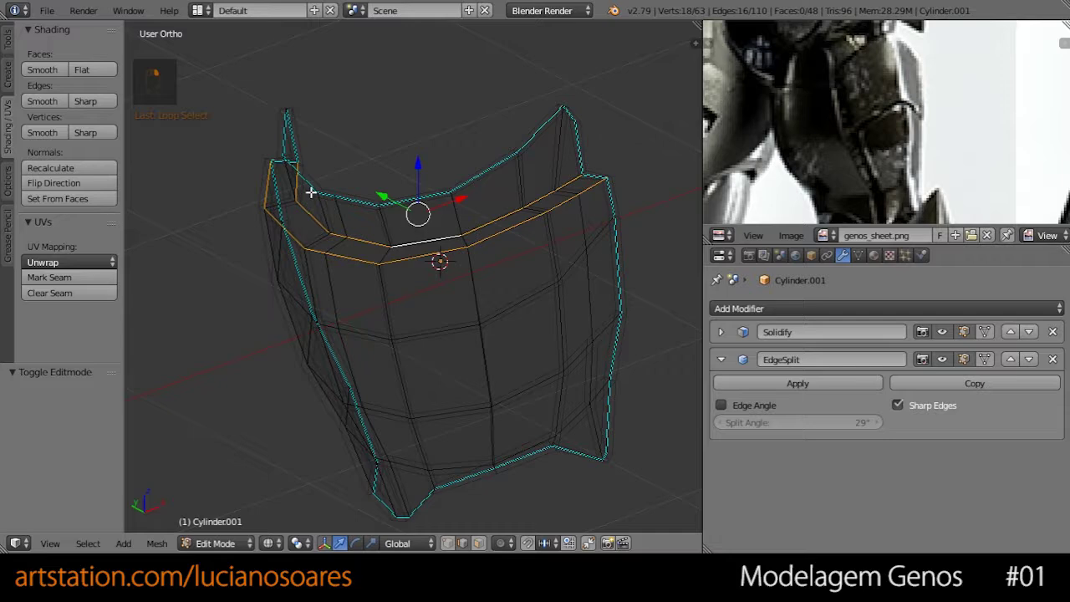
{"action": "left_click", "coordinate": [97, 101]}
{"action": "key", "text": "Tab"}
{"action": "key", "text": "z"}
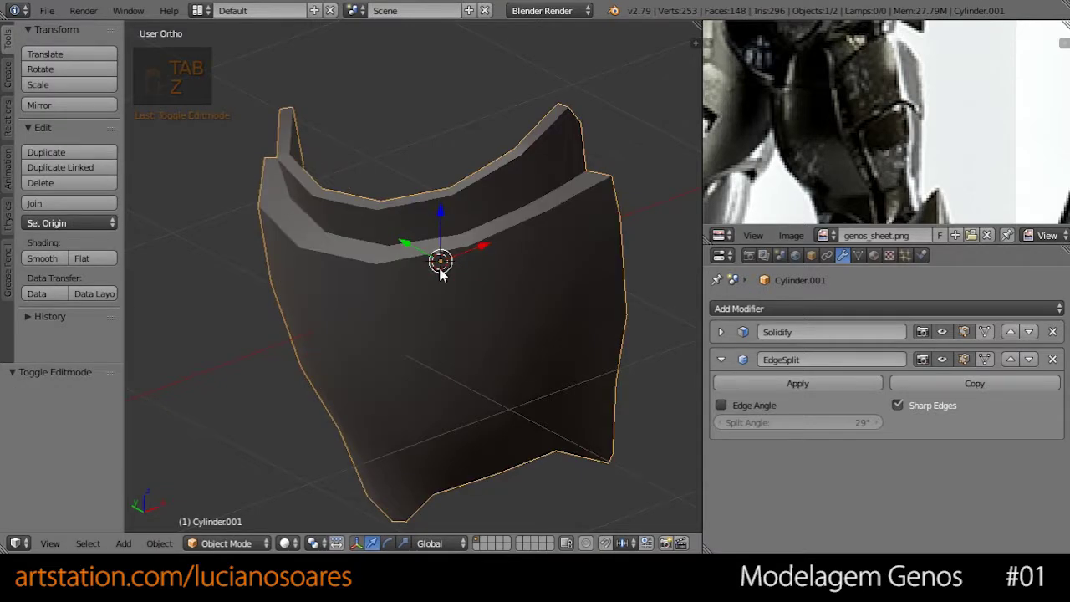
{"action": "scroll", "coordinate": [491, 334], "scroll_direction": "down", "scroll_amount": 2}
{"action": "middle_click_drag", "start_coordinate": [492, 332], "coordinate": [462, 227]}
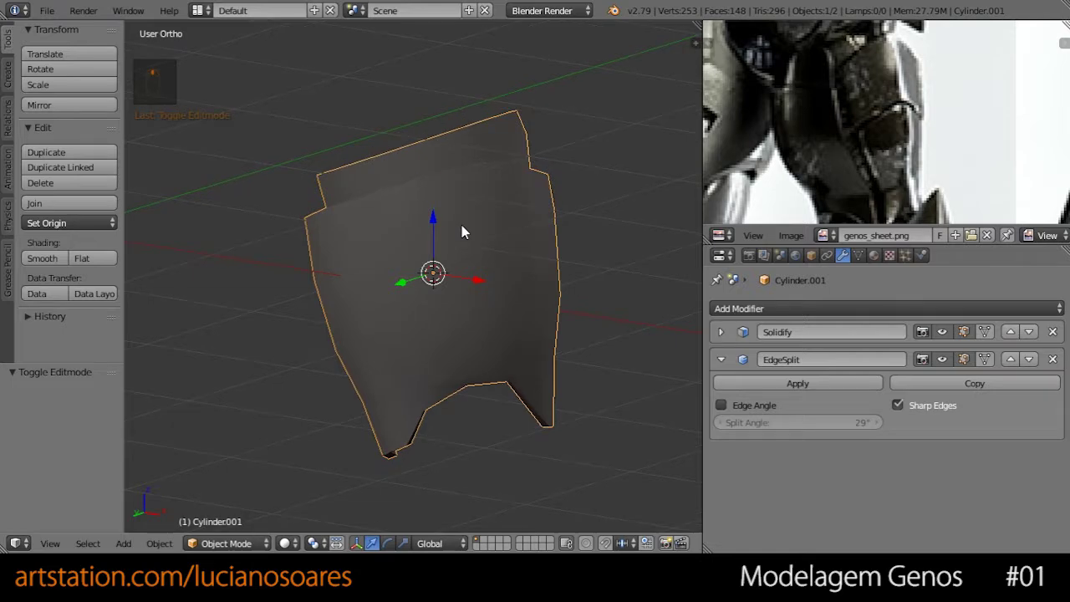
- Mark the horizontal edge loop just above the plate's lower cutout as sharp and return to Object Mode
{"action": "scroll", "coordinate": [845, 153], "scroll_direction": "up", "scroll_amount": 2}
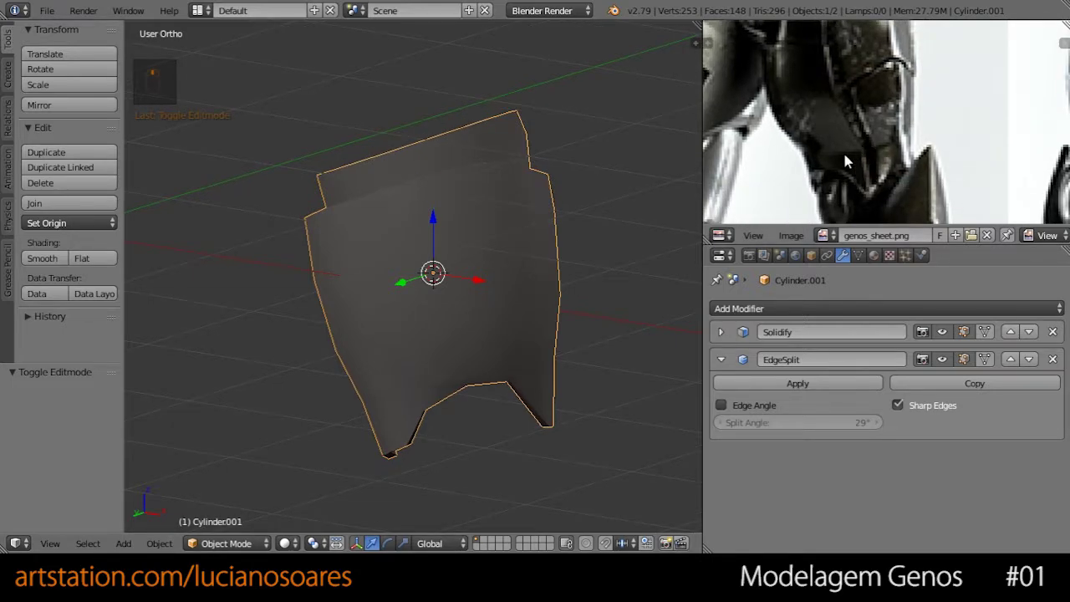
{"action": "key", "text": "z"}
{"action": "scroll", "coordinate": [430, 310], "scroll_direction": "up", "scroll_amount": 3}
{"action": "key", "text": "z"}
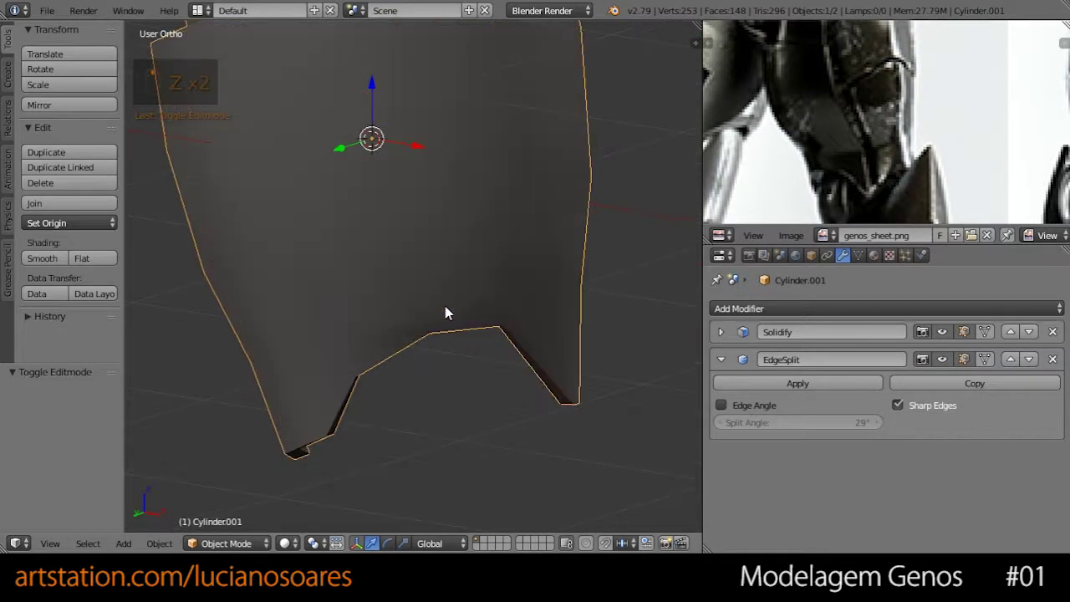
{"action": "key", "text": "z"}
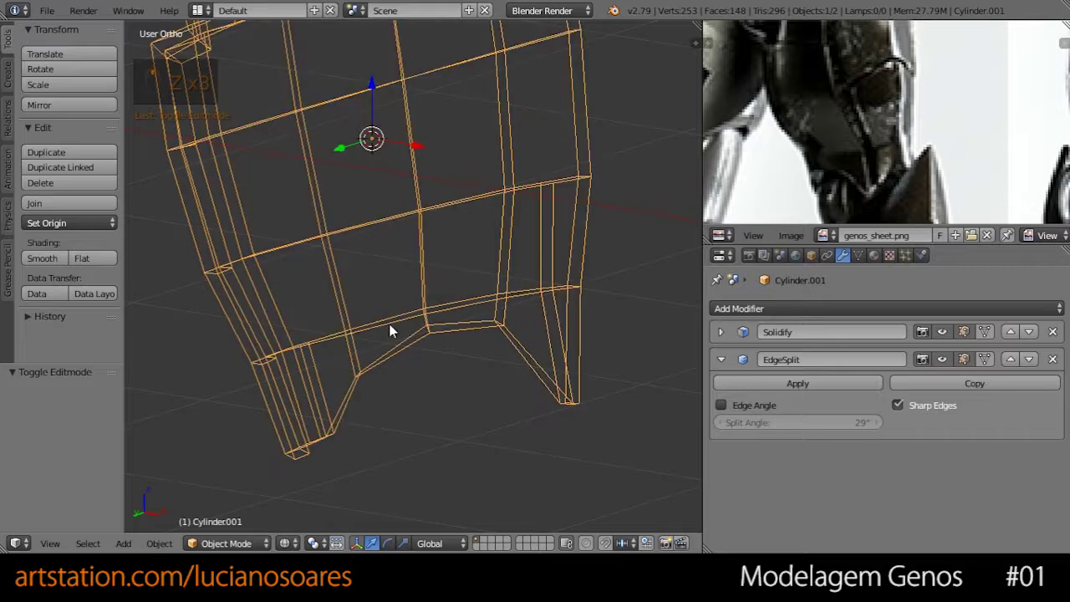
{"action": "key", "text": "Tab"}
{"action": "left_click", "coordinate": [463, 303], "text": "alt"}
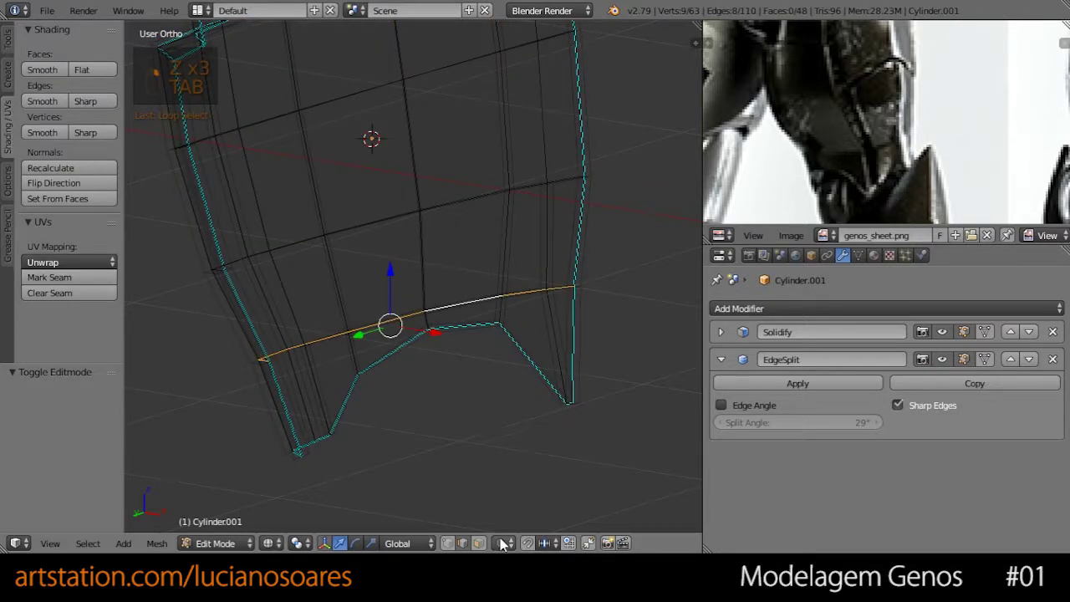
{"action": "left_click", "coordinate": [96, 98]}
{"action": "key", "text": "Tab"}
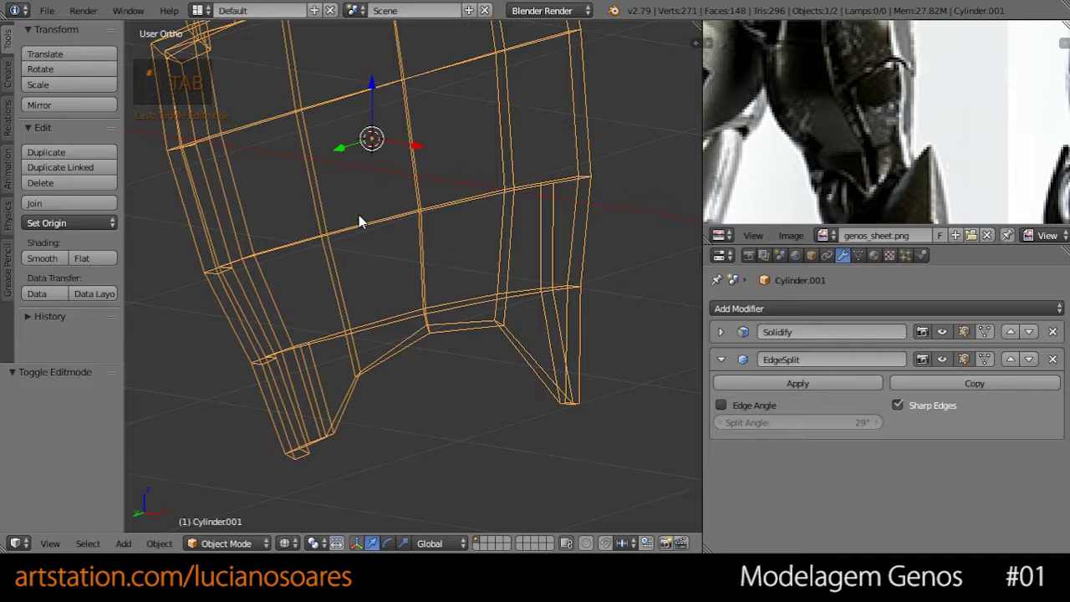
- Check the shaded lower end of the plate and undo the sharp marking on the horizontal loop above its lower cutout
{"action": "key", "text": "z"}
{"action": "middle_click_drag", "start_coordinate": [516, 300], "coordinate": [360, 332]}
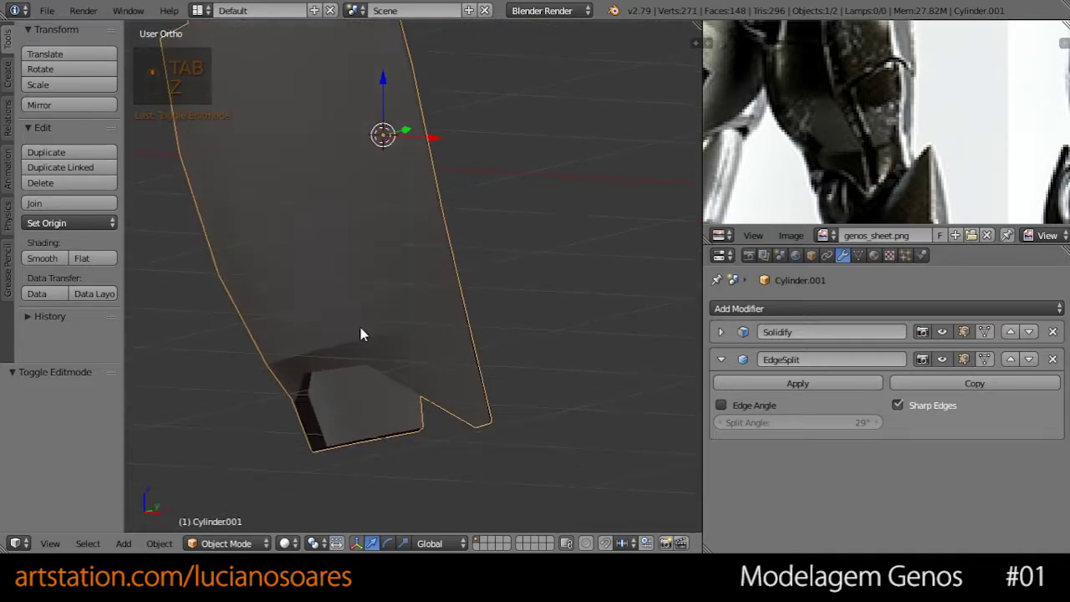
{"action": "key", "text": "Tab"}
{"action": "key", "text": "ctrl+z"}
{"action": "key", "text": "ctrl+z"}
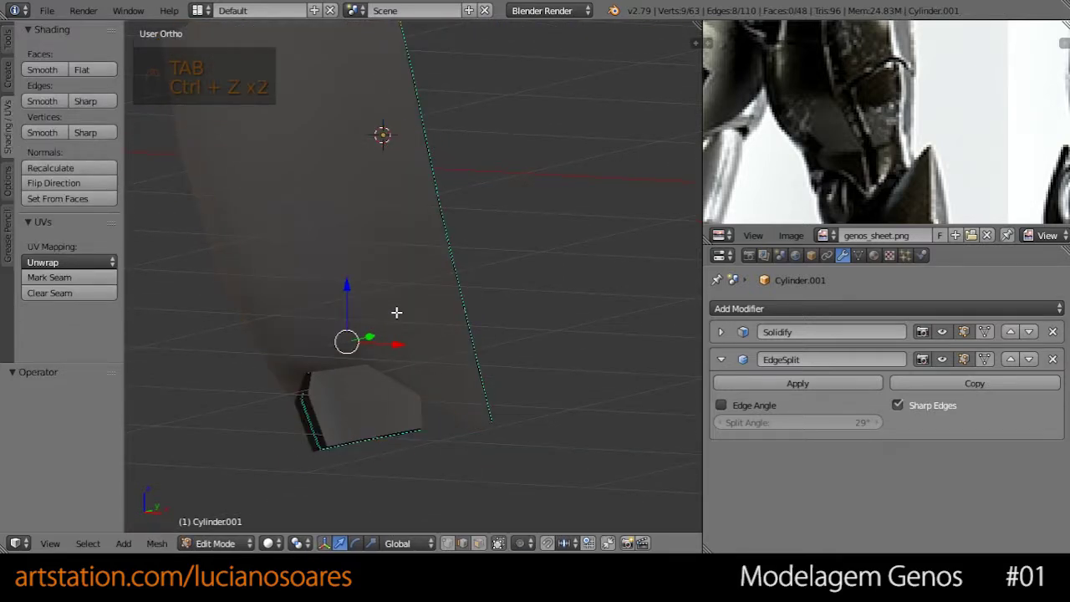
- Try to add a supporting edge loop just above the selected horizontal loop near the plate's lower cutout, then undo it
{"action": "key", "text": "z"}
{"action": "middle_click_drag", "start_coordinate": [462, 308], "coordinate": [465, 313]}
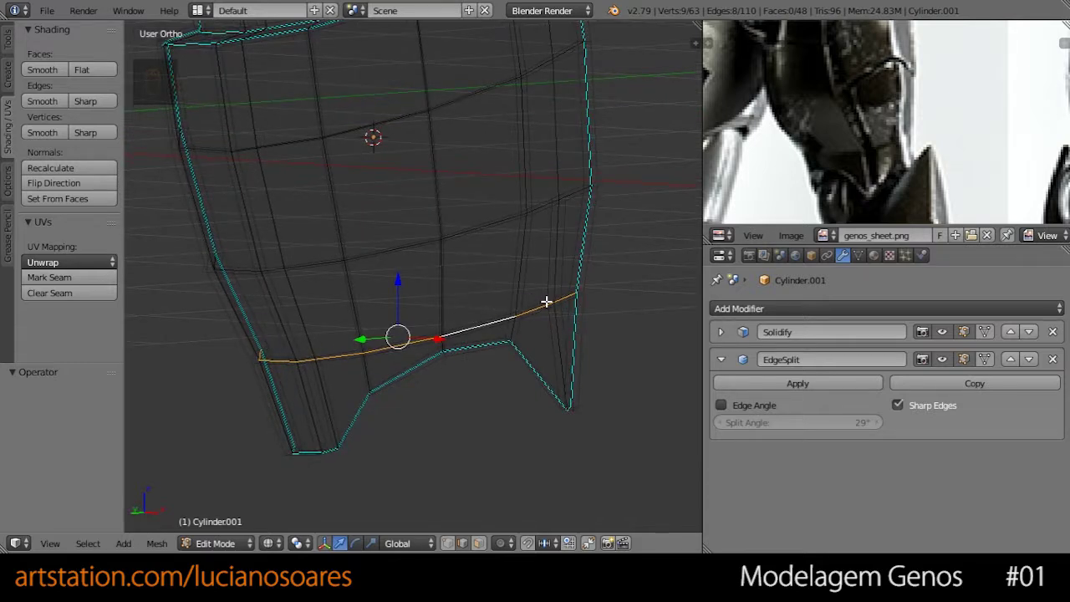
{"action": "key", "text": "ctrl+r"}
{"action": "left_click", "coordinate": [580, 261]}
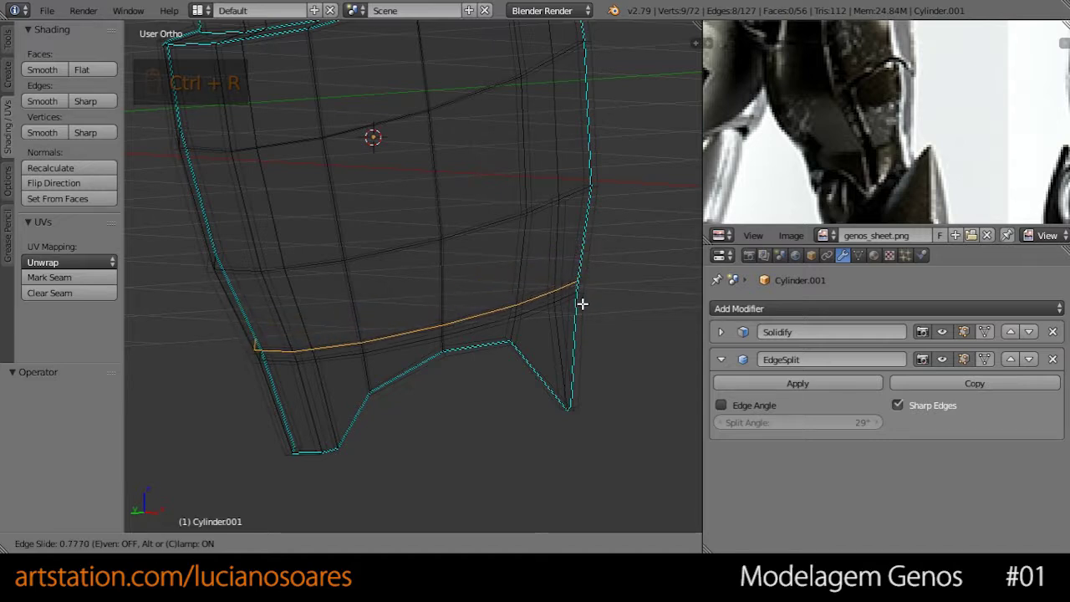
{"action": "left_click", "coordinate": [577, 301]}
{"action": "key", "text": "ctrl+z"}
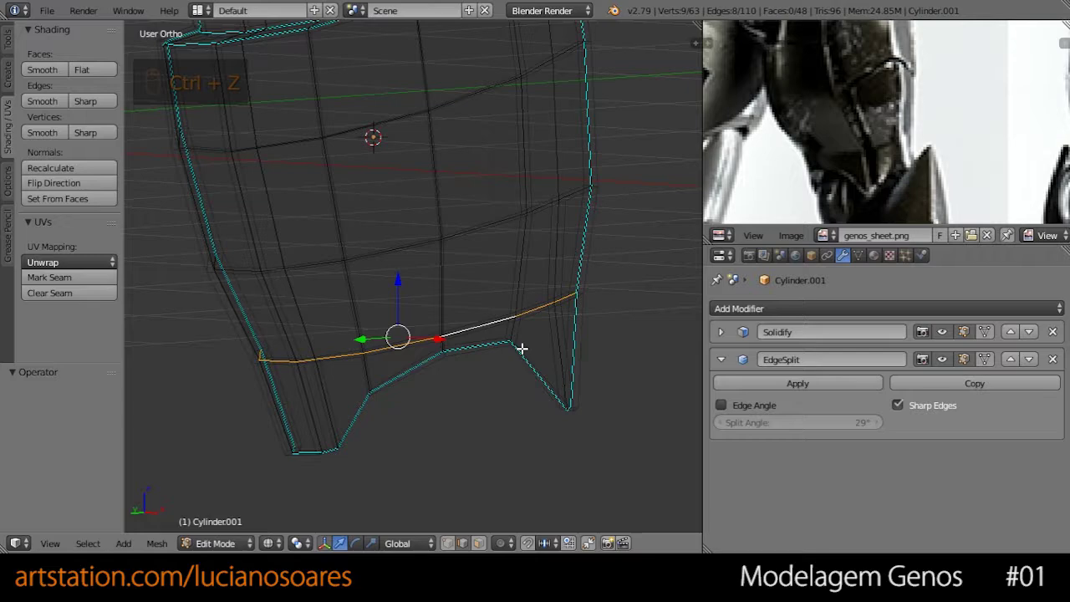
- Bevel the selected horizontal loop above the lower cutout with an offset of about 0.016 and one segment
{"action": "key", "text": "ctrl+b"}
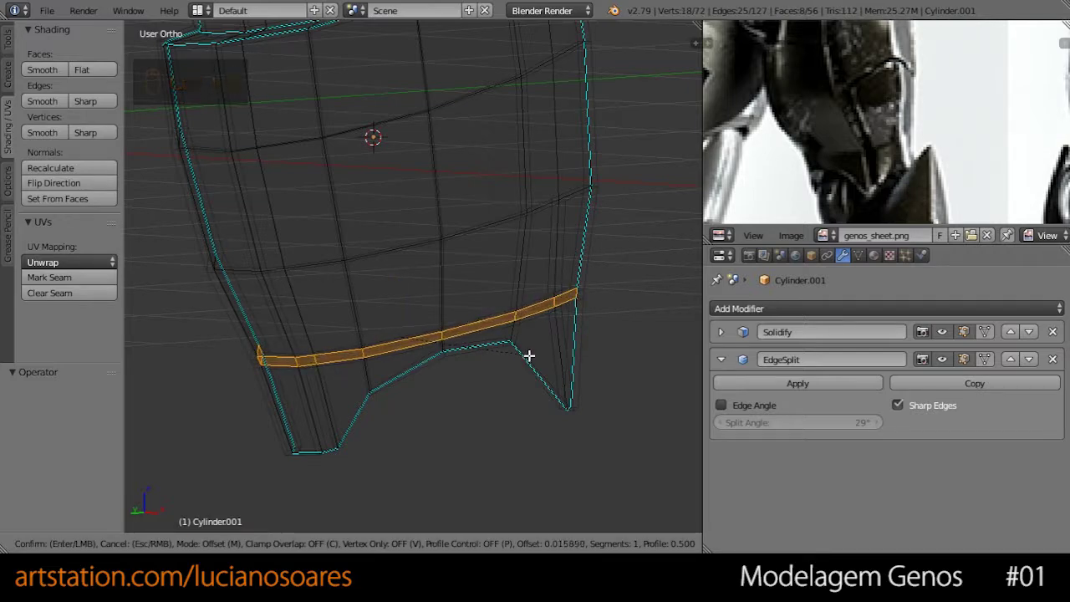
{"action": "left_click", "coordinate": [528, 357]}
{"action": "middle_click_drag", "start_coordinate": [554, 337], "coordinate": [416, 348]}
{"action": "key", "text": "z"}
{"action": "key", "text": "z"}
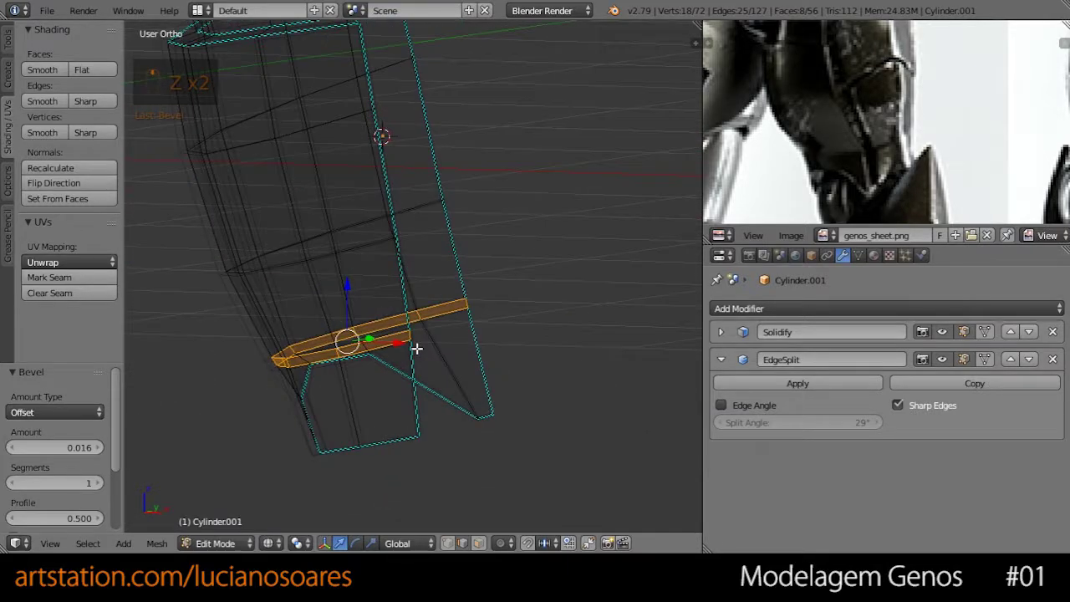
- Mark the upper edge loop of the beveled strip as sharp and check the shaded plate in Object Mode
{"action": "right_click", "coordinate": [366, 321], "text": "alt"}
{"action": "left_click", "coordinate": [104, 101]}
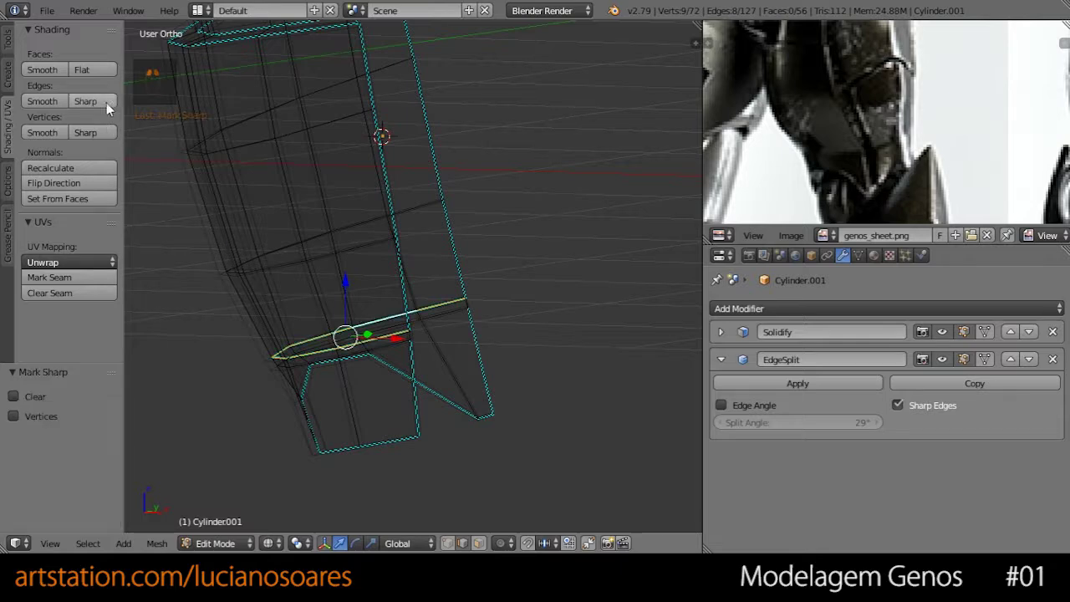
{"action": "key", "text": "z"}
{"action": "mouse_move", "coordinate": [365, 217]}
{"action": "middle_mouse_down"}
{"action": "mouse_move", "coordinate": [396, 259]}
{"action": "mouse_move", "coordinate": [404, 237]}
{"action": "mouse_move", "coordinate": [492, 192]}
{"action": "mouse_move", "coordinate": [389, 218]}
{"action": "mouse_move", "coordinate": [496, 218]}
{"action": "mouse_move", "coordinate": [323, 239]}
{"action": "mouse_move", "coordinate": [423, 237]}
{"action": "mouse_move", "coordinate": [409, 239]}
{"action": "mouse_move", "coordinate": [573, 212]}
{"action": "mouse_move", "coordinate": [342, 255]}
{"action": "middle_mouse_up"}
{"action": "key", "text": "Tab"}
{"action": "key", "text": "Tab"}
{"action": "key", "text": "z"}
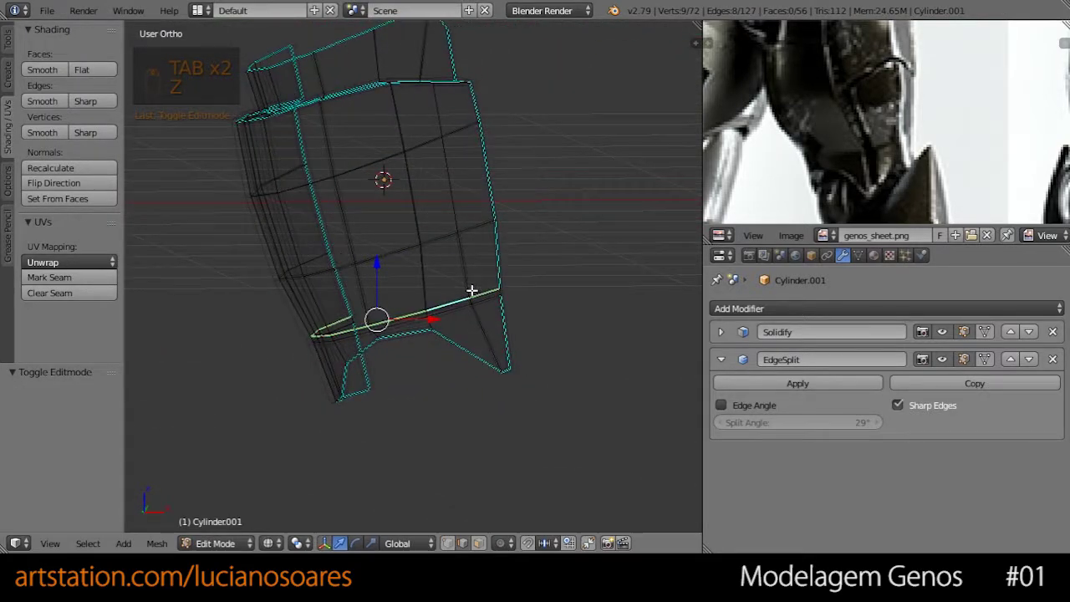
- Undo the sharp marking and the bevel to restore the single horizontal loop above the lower cutout
{"action": "key", "text": "ctrl+z"}
{"action": "key", "text": "ctrl+z"}
{"action": "key", "text": "ctrl+z"}
{"action": "key", "text": "ctrl+z"}
{"action": "key", "text": "ctrl+z"}
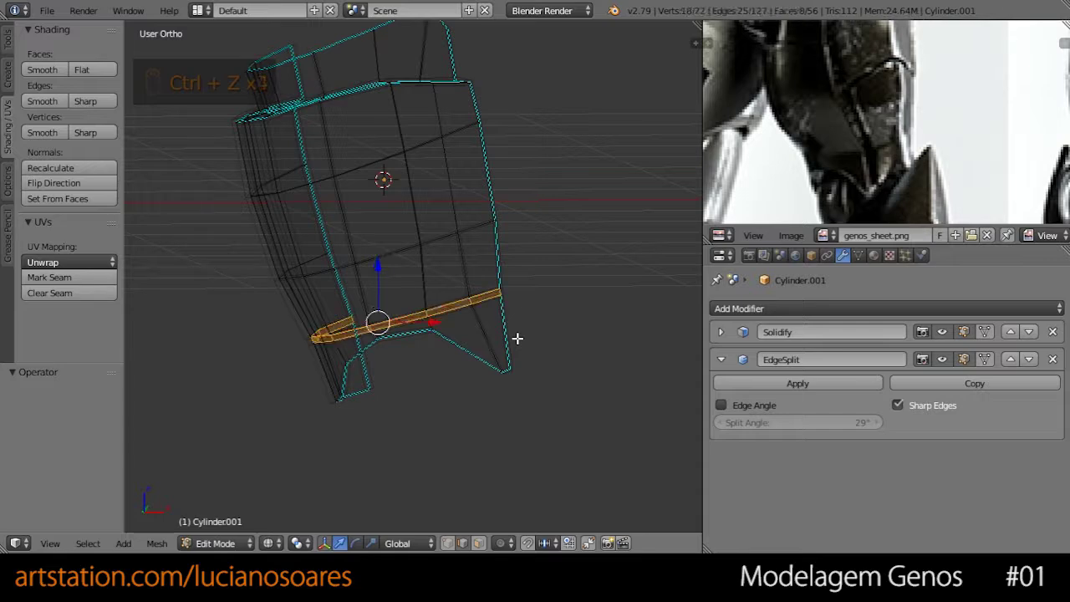
- Mark the single horizontal loop above the lower cutout as sharp and check the plate in Object Mode
{"action": "middle_click_drag", "start_coordinate": [425, 289], "coordinate": [205, 199]}
{"action": "left_click", "coordinate": [99, 104]}
{"action": "mouse_move", "coordinate": [362, 268]}
{"action": "middle_mouse_down"}
{"action": "mouse_move", "coordinate": [499, 258]}
{"action": "mouse_move", "coordinate": [454, 286]}
{"action": "mouse_move", "coordinate": [501, 300]}
{"action": "mouse_move", "coordinate": [458, 299]}
{"action": "middle_mouse_up"}
{"action": "key", "text": "z"}
{"action": "key", "text": "Tab"}
{"action": "key", "text": "Tab"}
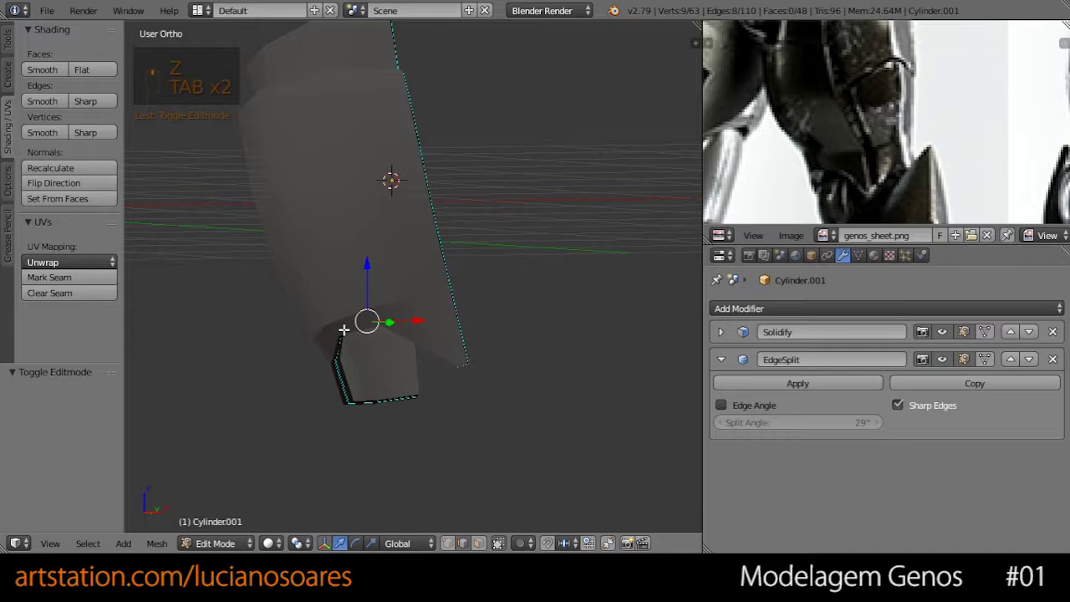
{"action": "key", "text": "Tab"}
{"action": "key", "text": "z"}
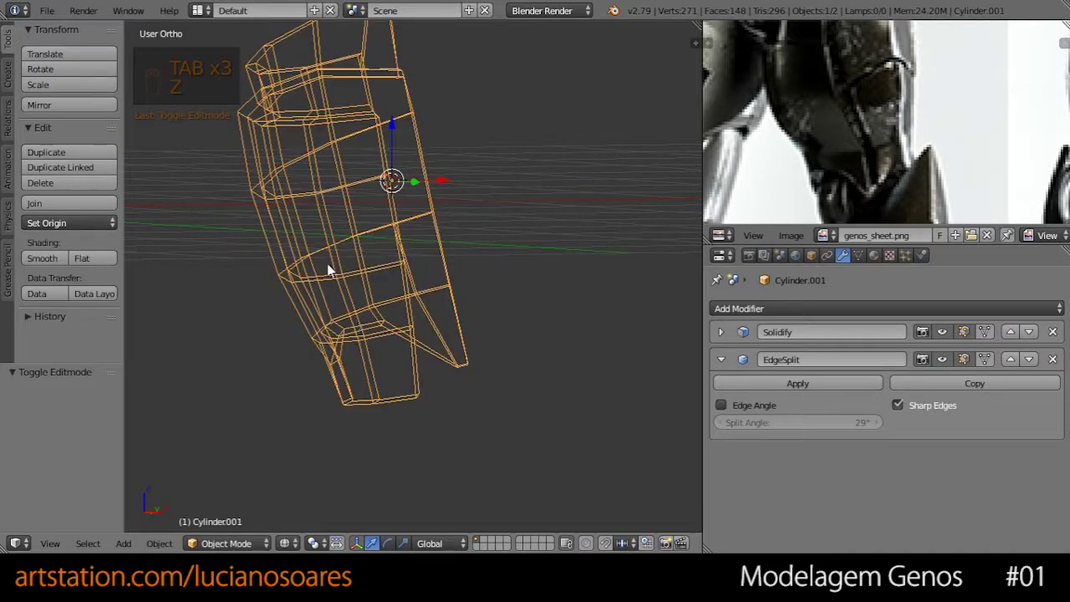
- Compare the plate's shape and shading with the arm reference in front view, using both wireframe and solid display
{"action": "key", "text": "Tab"}
{"action": "key", "text": "KP_1"}
{"action": "key", "text": "z"}
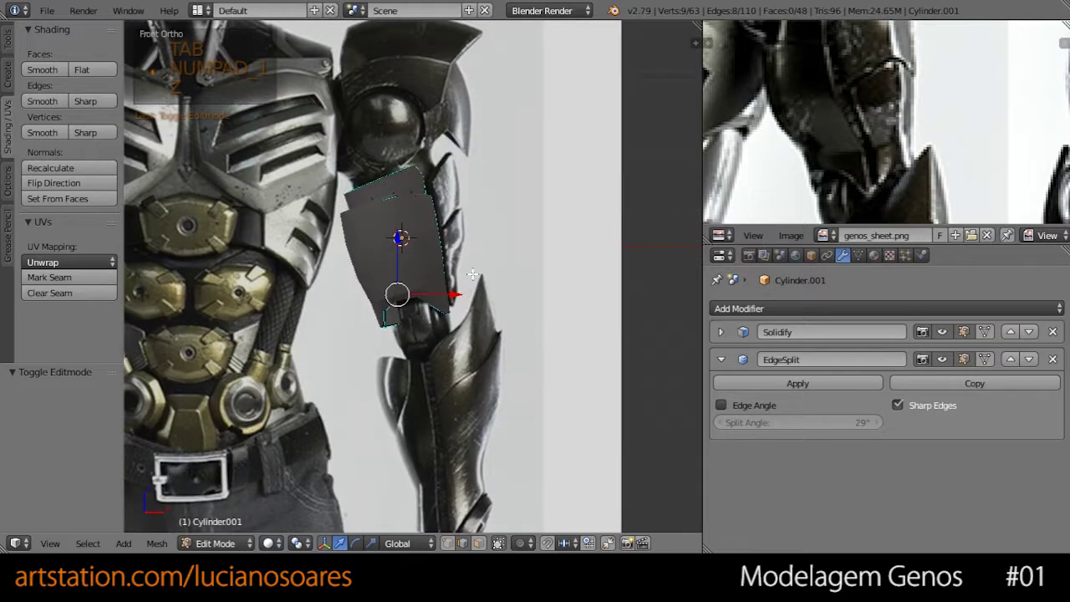
{"action": "scroll", "coordinate": [473, 274], "scroll_direction": "up", "scroll_amount": 4}
{"action": "key", "text": "z"}
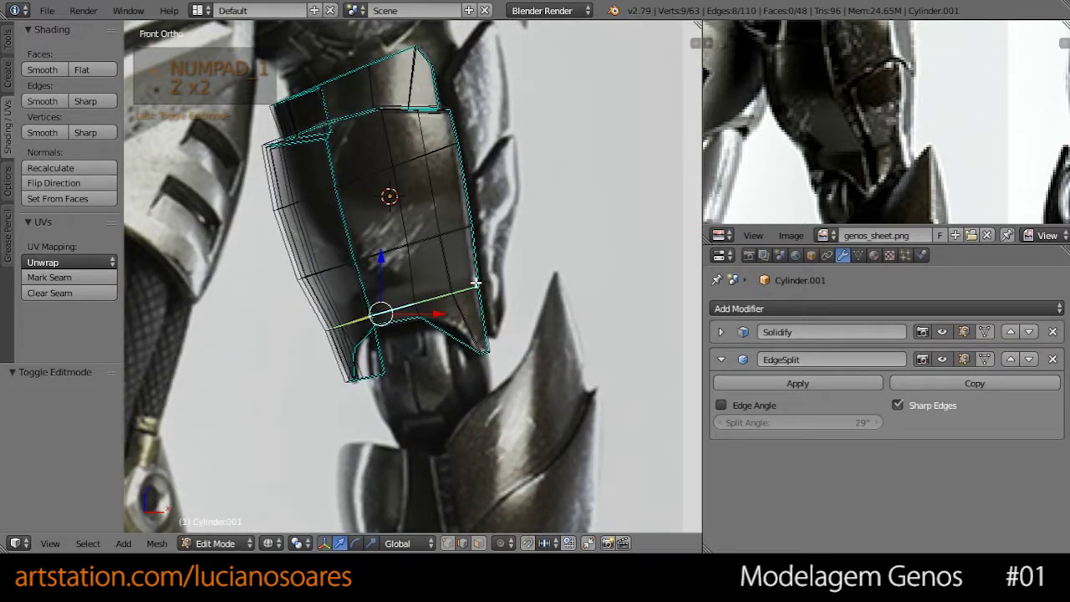
{"action": "key", "text": "z"}
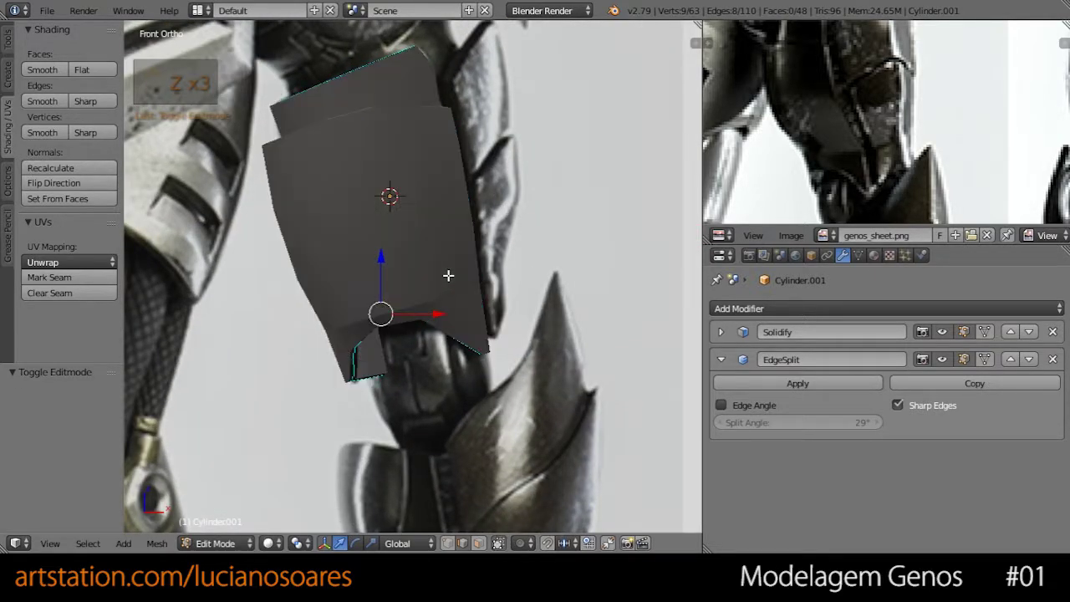
{"action": "middle_click_drag", "start_coordinate": [433, 310], "coordinate": [437, 284]}
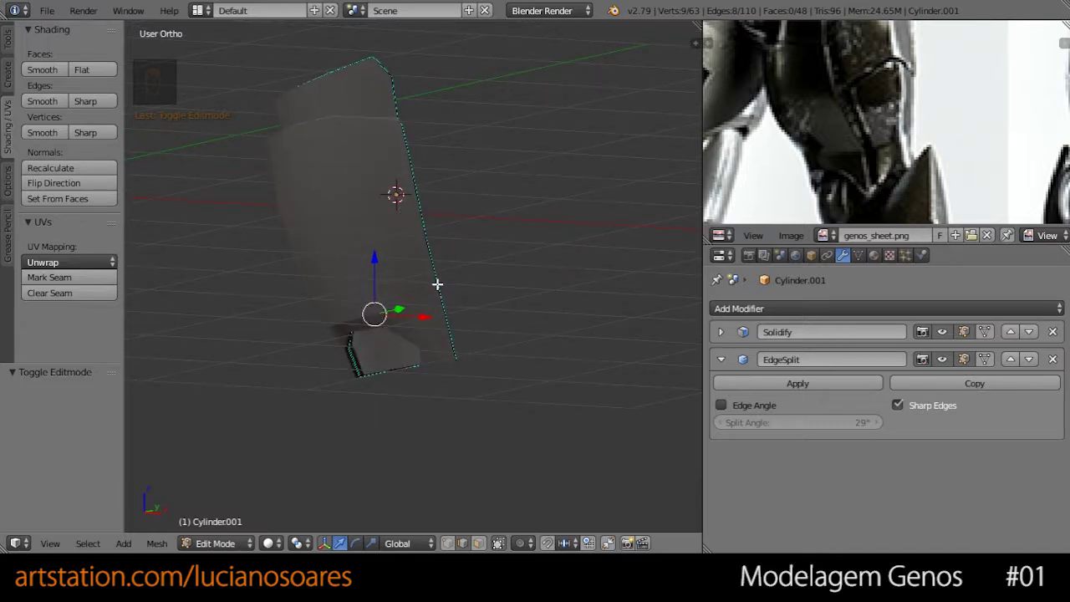
{"action": "key", "text": "Tab"}
{"action": "key", "text": "KP_1"}
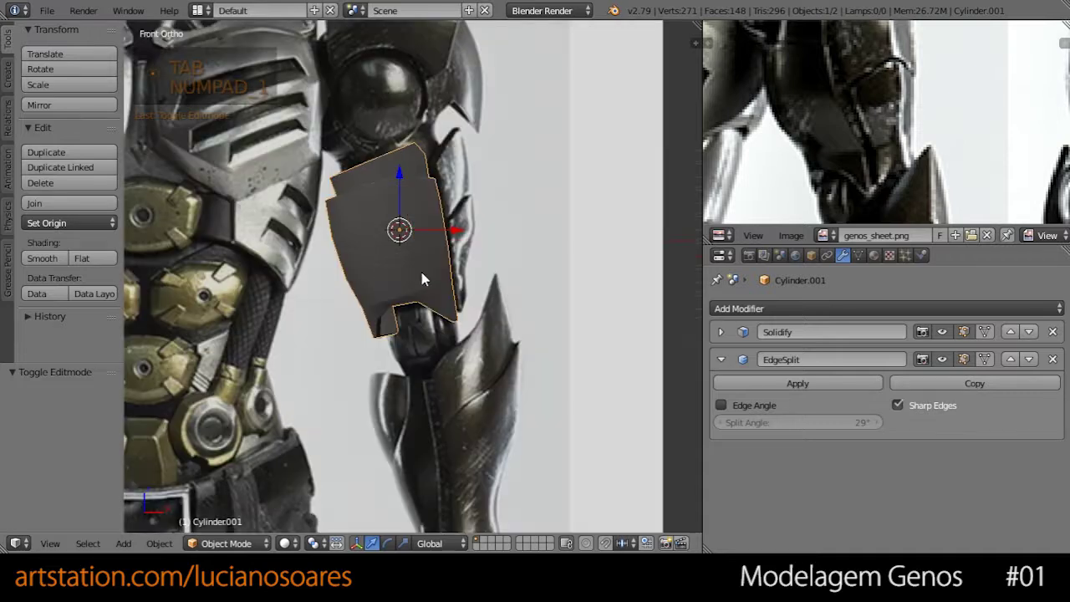
{"action": "scroll", "coordinate": [451, 255], "scroll_direction": "up", "scroll_amount": 1}
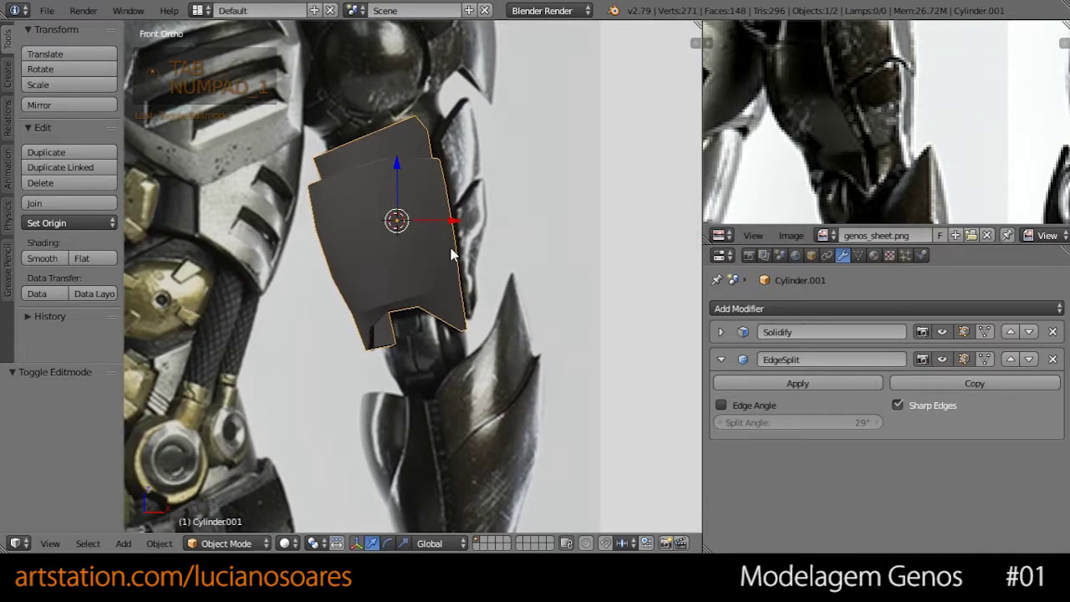